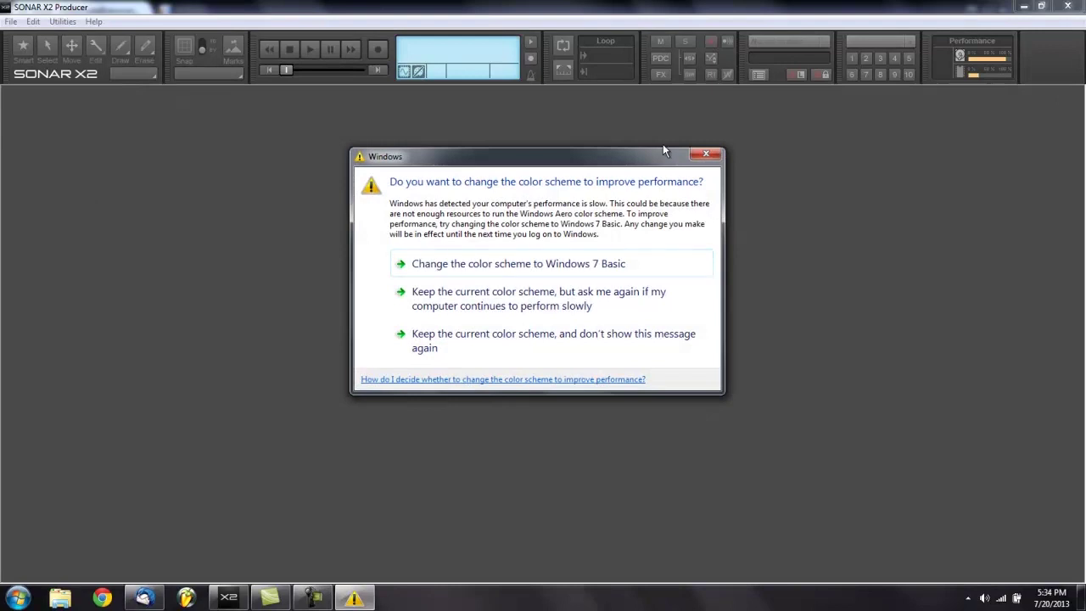
Dismiss the color scheme prompt without choosing an option and start a new project file
click(706, 156)
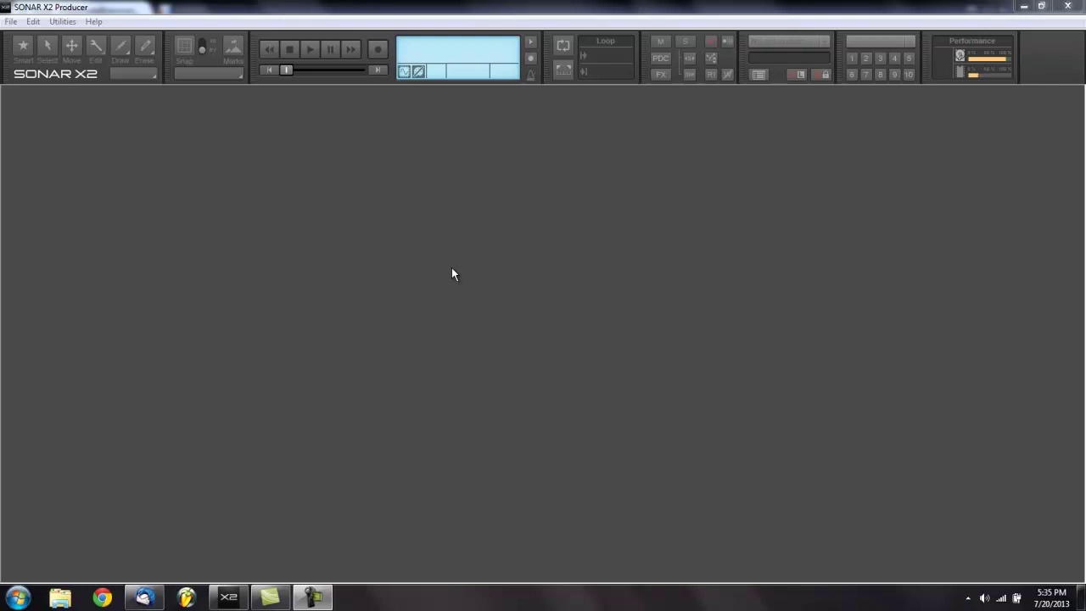
click(11, 21)
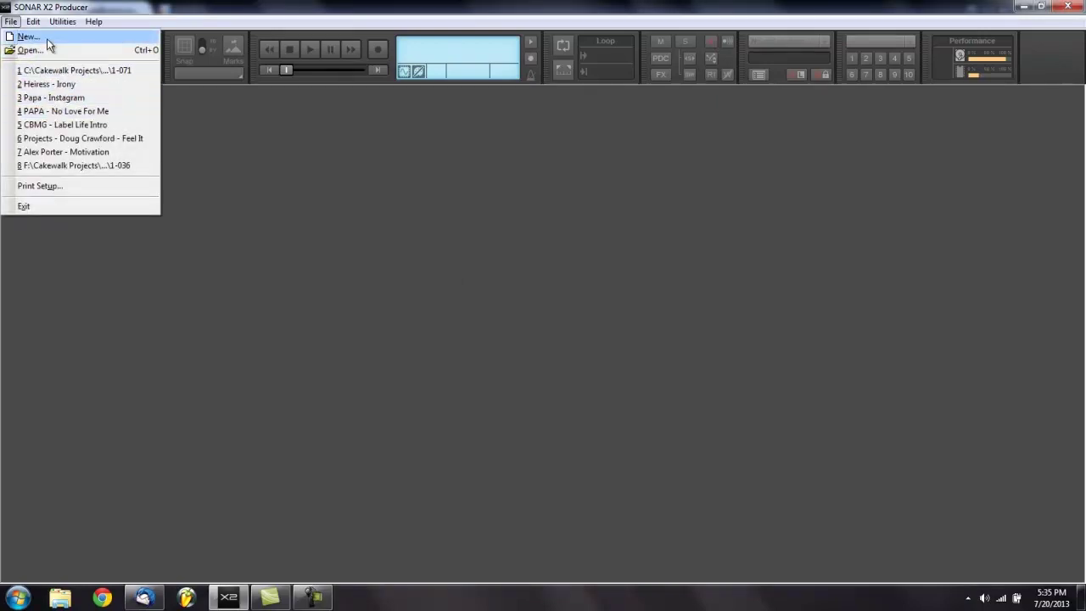
click(28, 36)
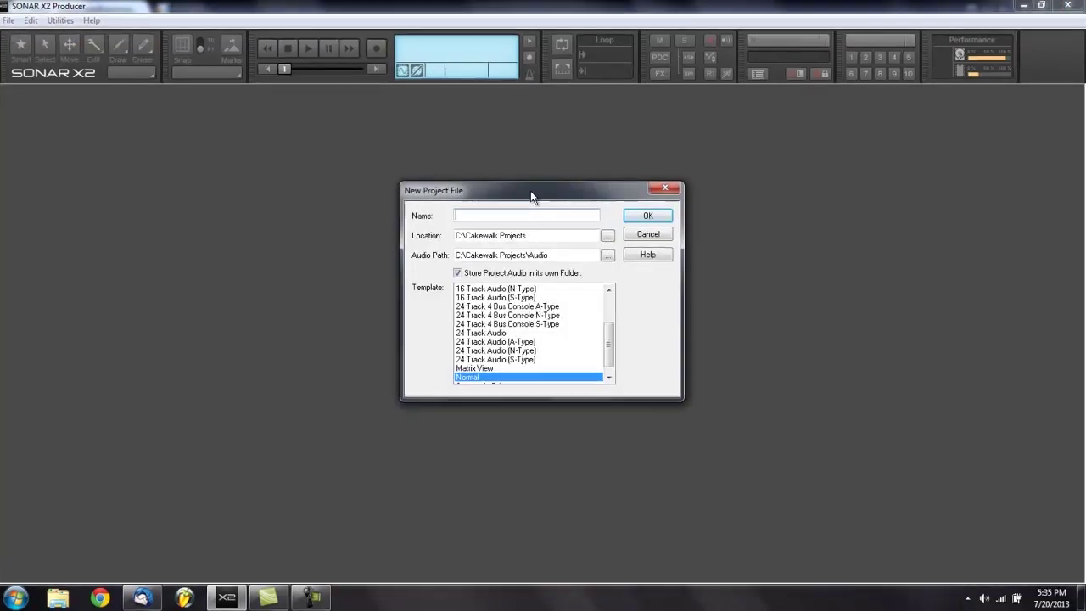
text(Tutio)
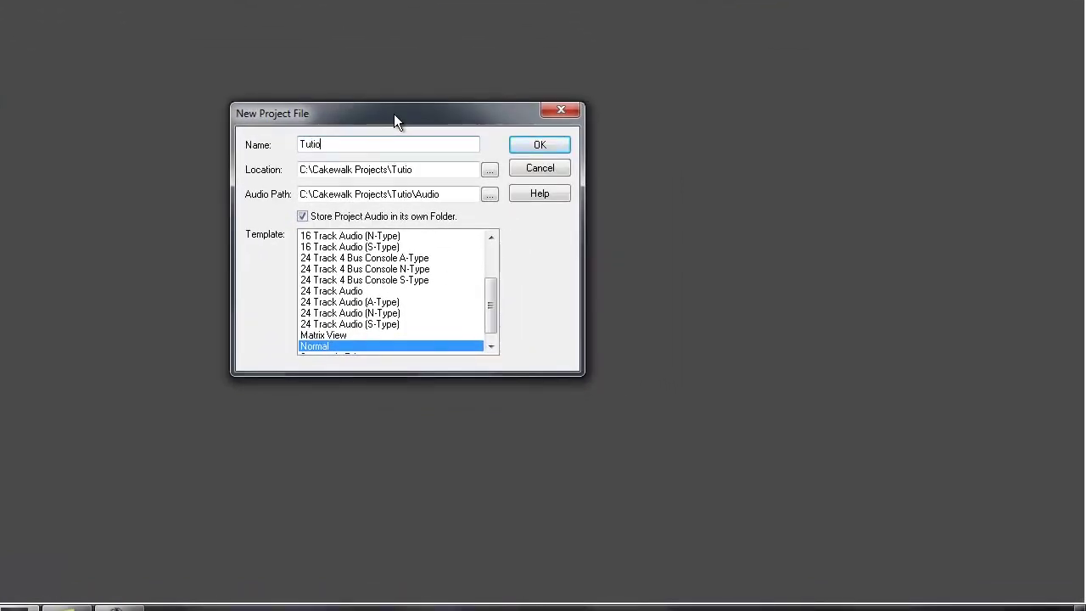
key(BackSpace)
key(BackSpace)
text(orial)
key(BackSpace)
key(BackSpace)
key(BackSpace)
key(BackSpace)
key(BackSpace)
key(BackSpace)
key(BackSpace)
key(BackSpace)
Name the new project MU Tutorial 1 and create it from the Normal template
text(Mixe)
key(BackSpace)
key(BackSpace)
key(BackSpace)
text(U Tutorial 1)
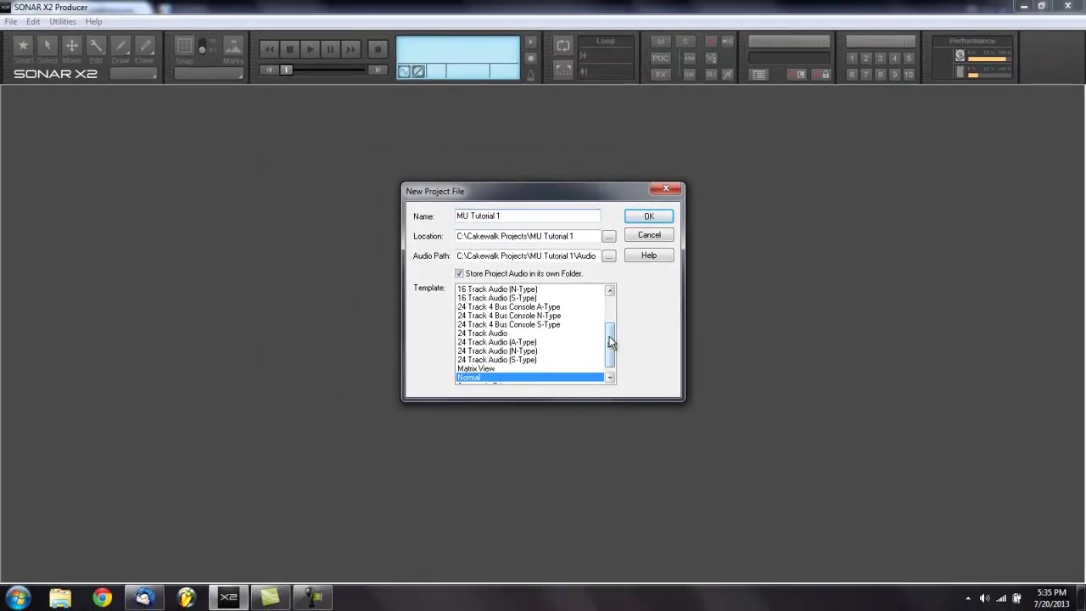
drag(611, 342, 523, 371)
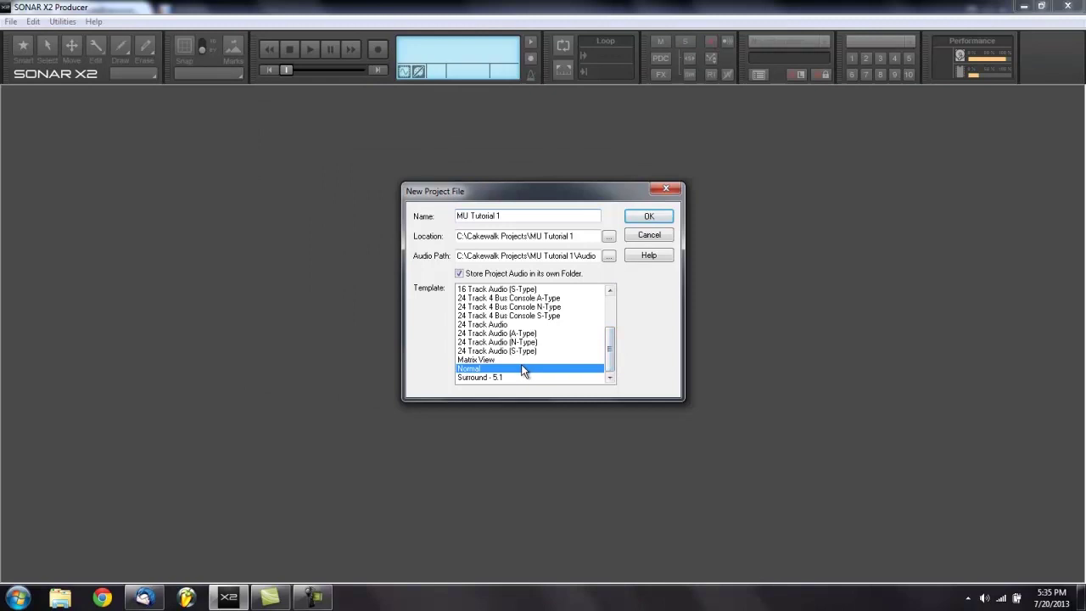
click(662, 217)
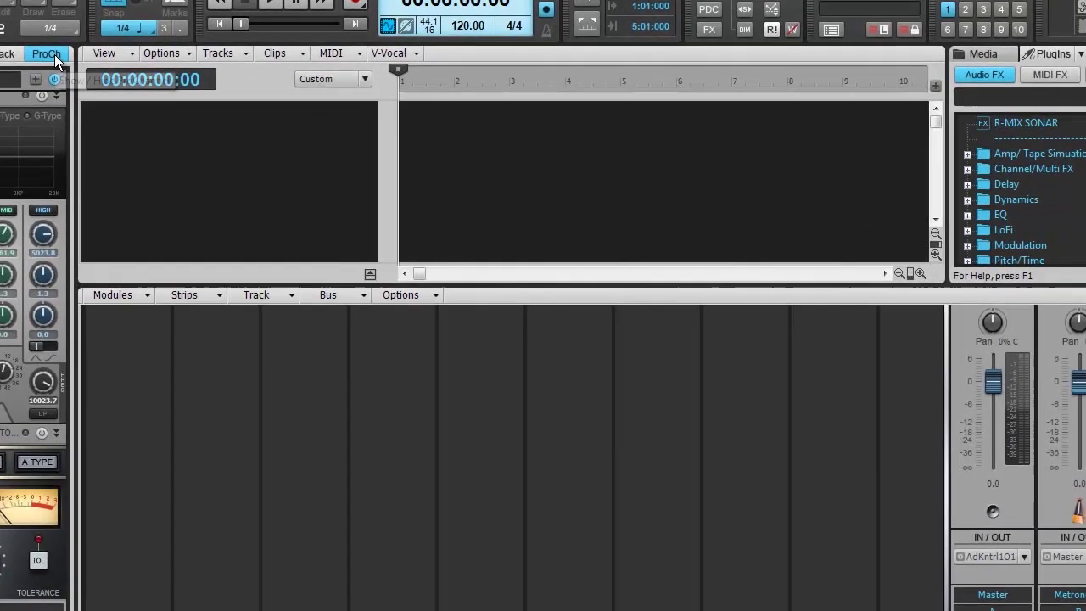
Hide the ProChannel display beside the channel strips and collapse the docked Console view
click(95, 77)
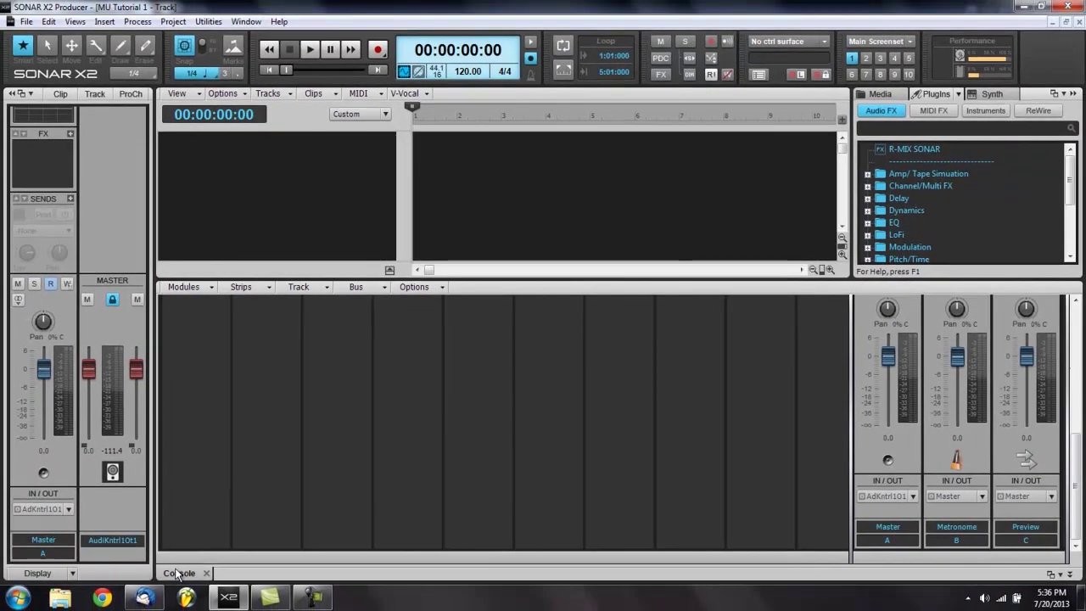
double_click(176, 572)
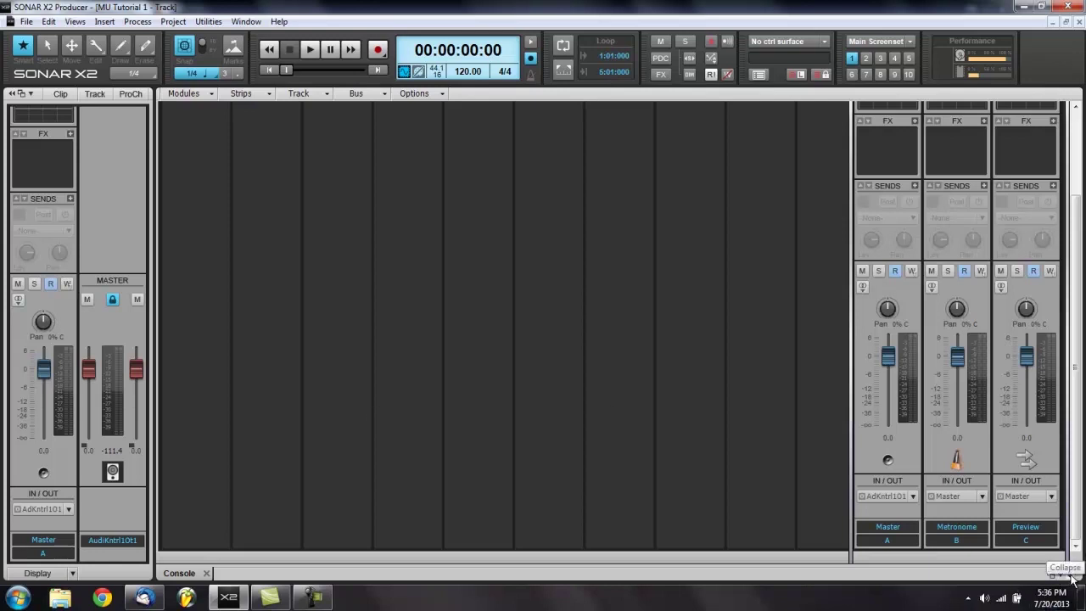
key(alt+1)
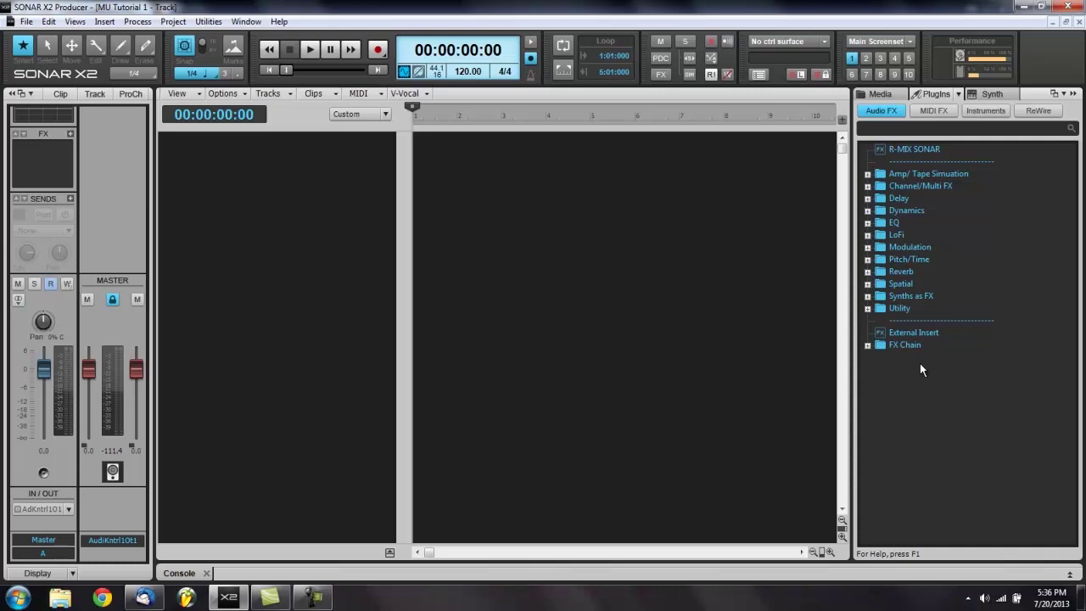
key(d)
key(d)
Hide the plug-in browser and answer the color scheme prompt by keeping the current scheme but being asked again
key(b)
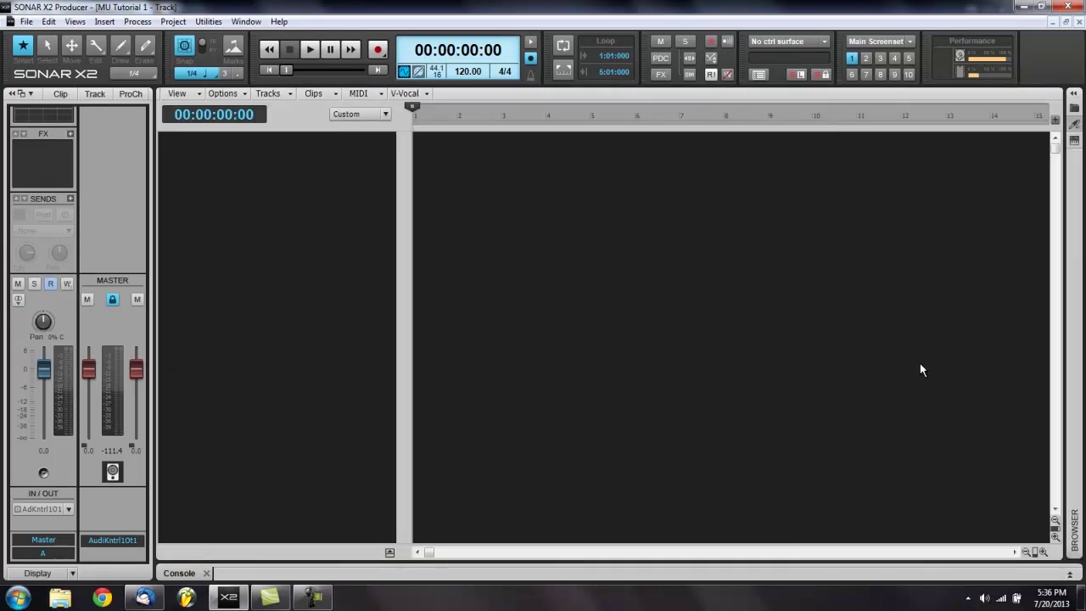
key(b)
key(b)
key(b)
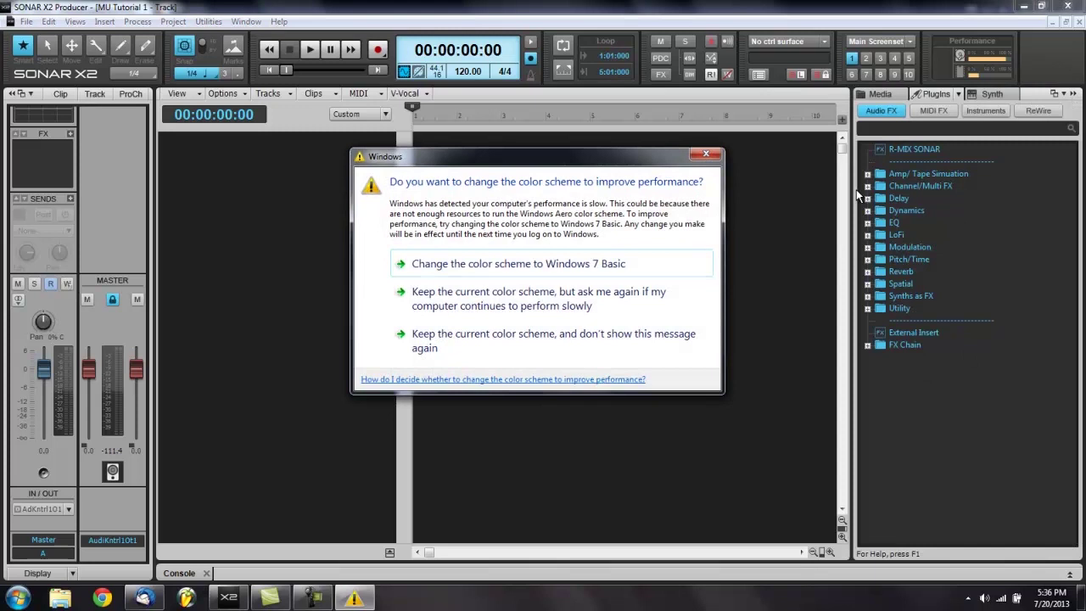
click(523, 310)
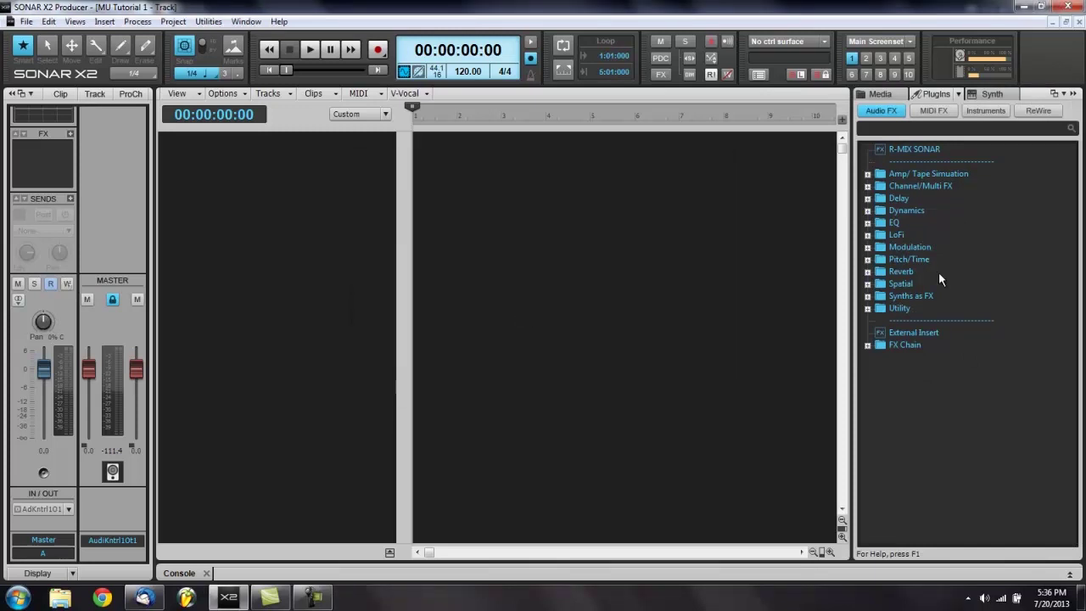
key(b)
key(b)
key(b)
key(b)
key(b)
key(b)
key(b)
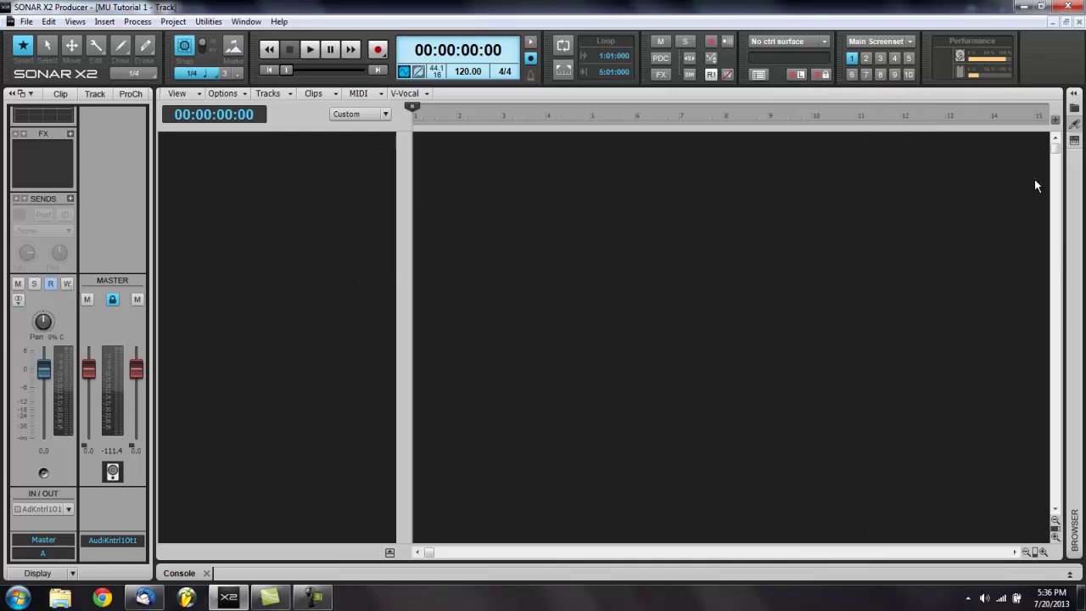
key(b)
key(b)
Show the bus pane, enlarge it to about half of the track view, and make the Preview bus strip taller
click(390, 553)
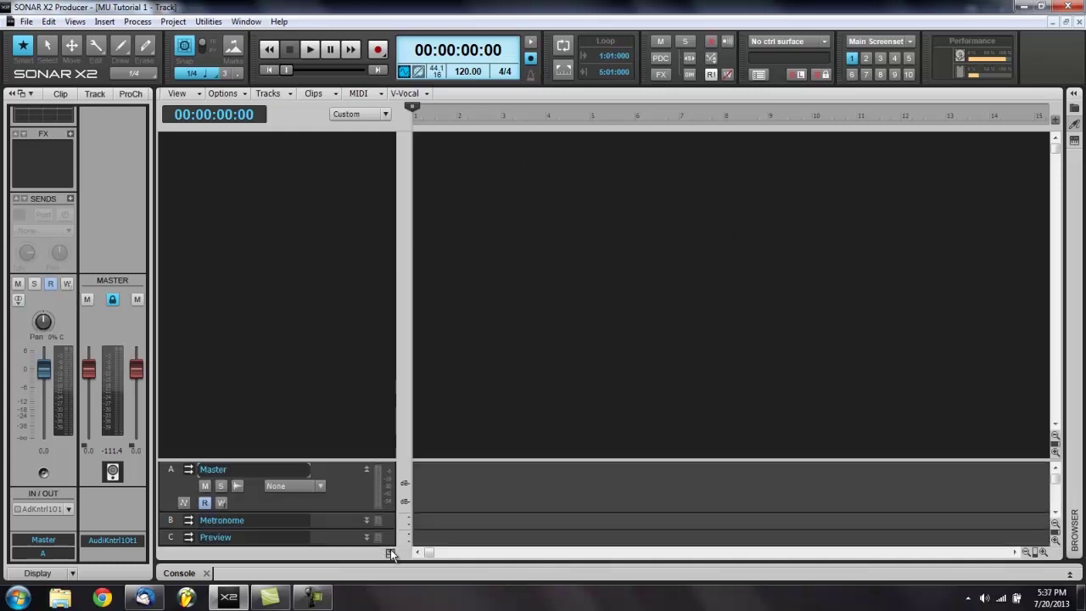
drag(370, 456, 353, 335)
click(297, 441)
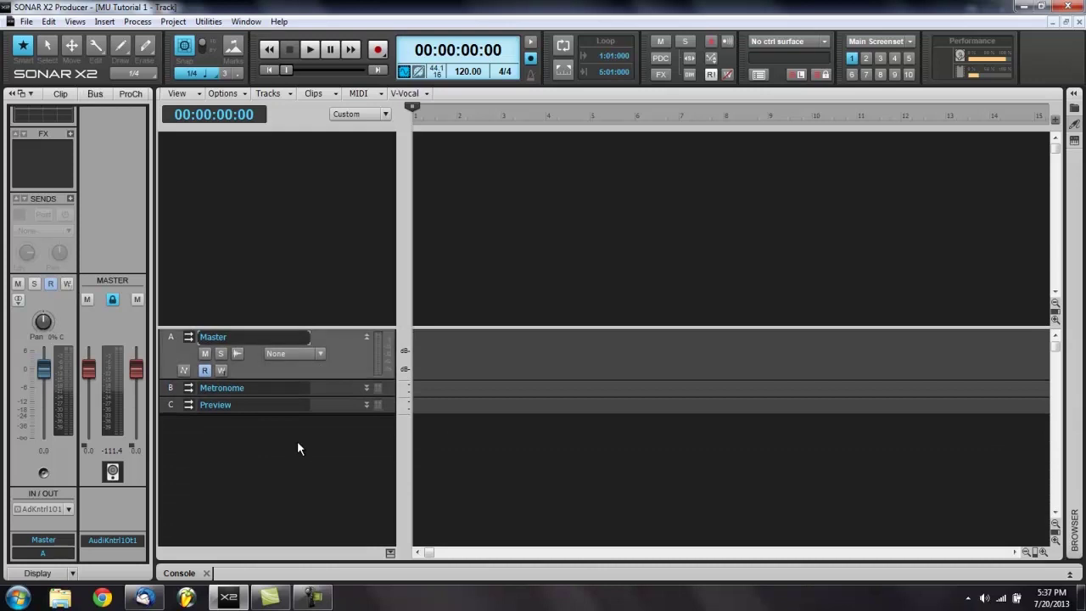
drag(336, 415, 322, 514)
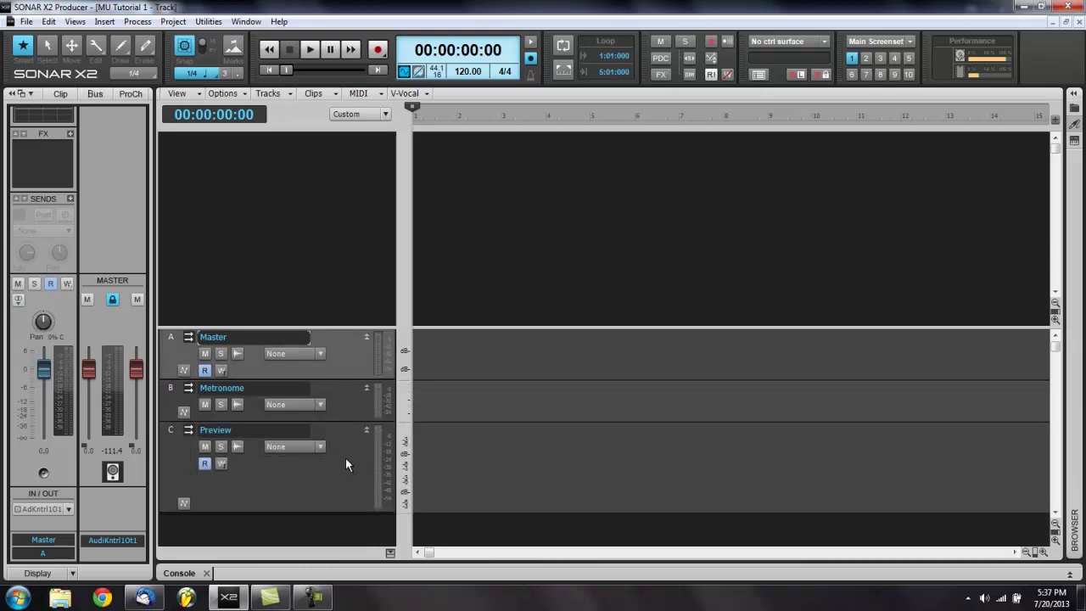
Delete the Metronome and Preview buses together, leaving only the Master bus
click(169, 388)
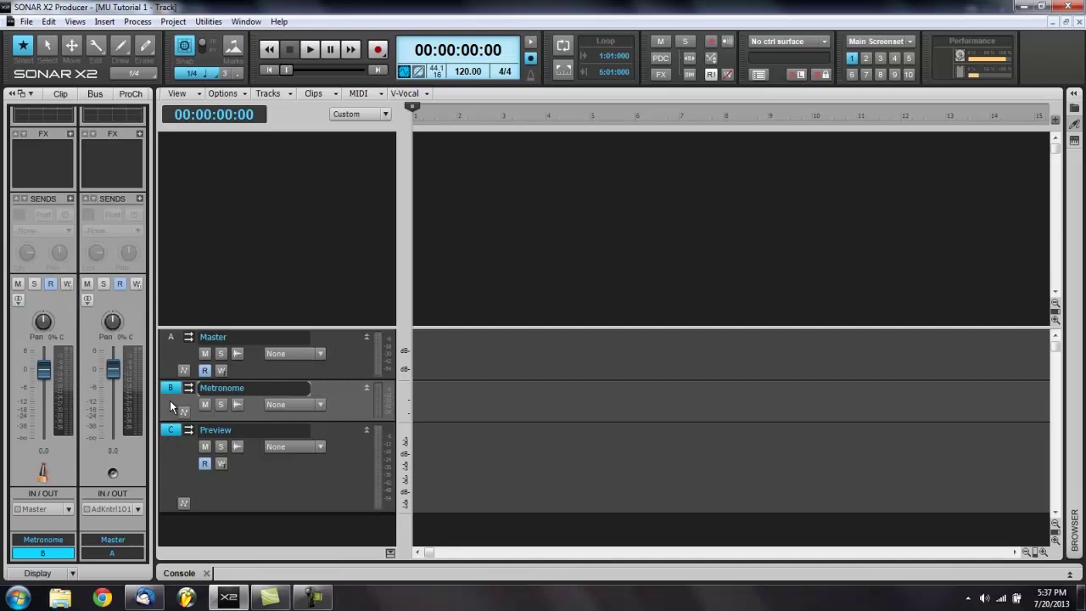
right_click(172, 406)
click(214, 222)
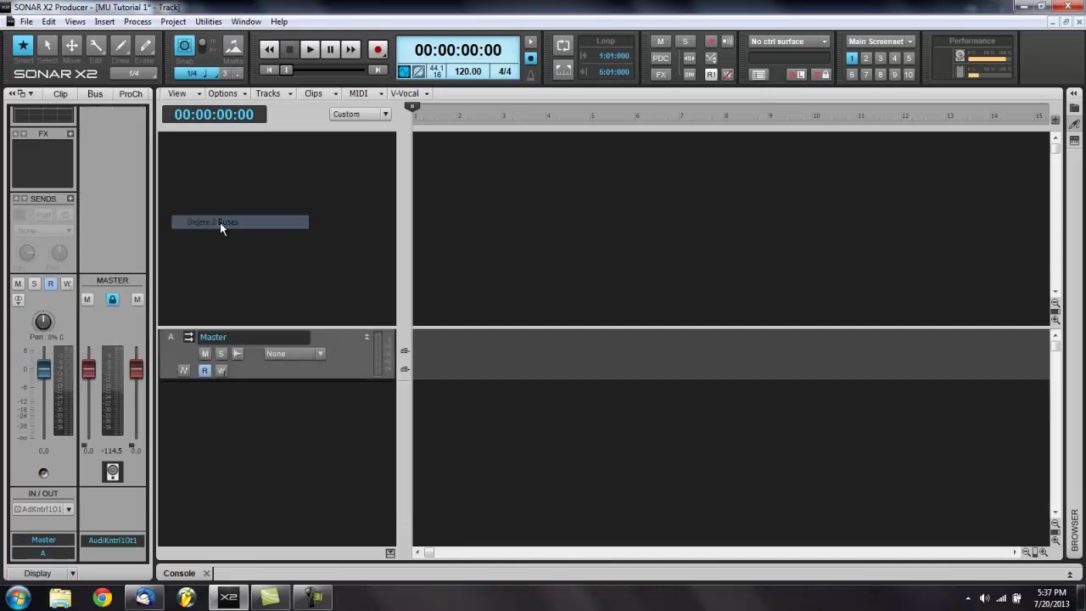
Insert two new stereo buses below the Master bus
right_click(247, 509)
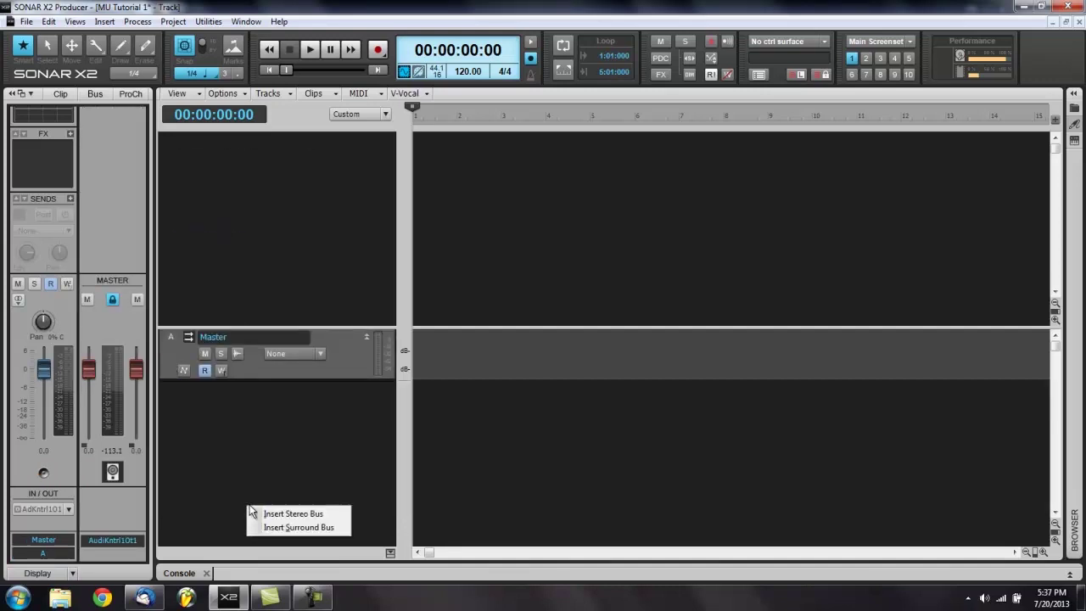
click(278, 514)
right_click(278, 483)
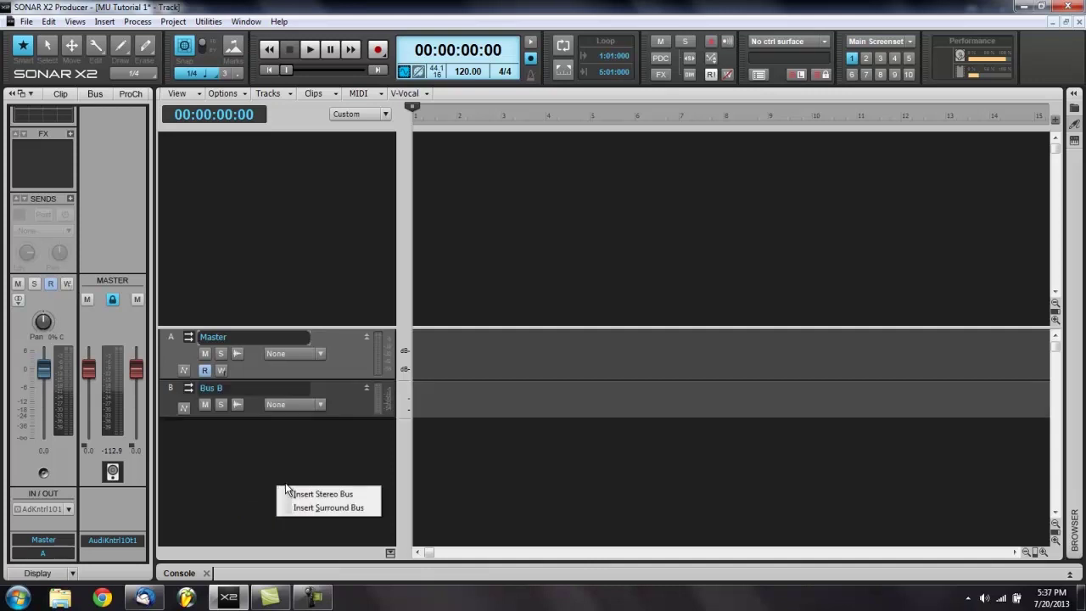
click(288, 492)
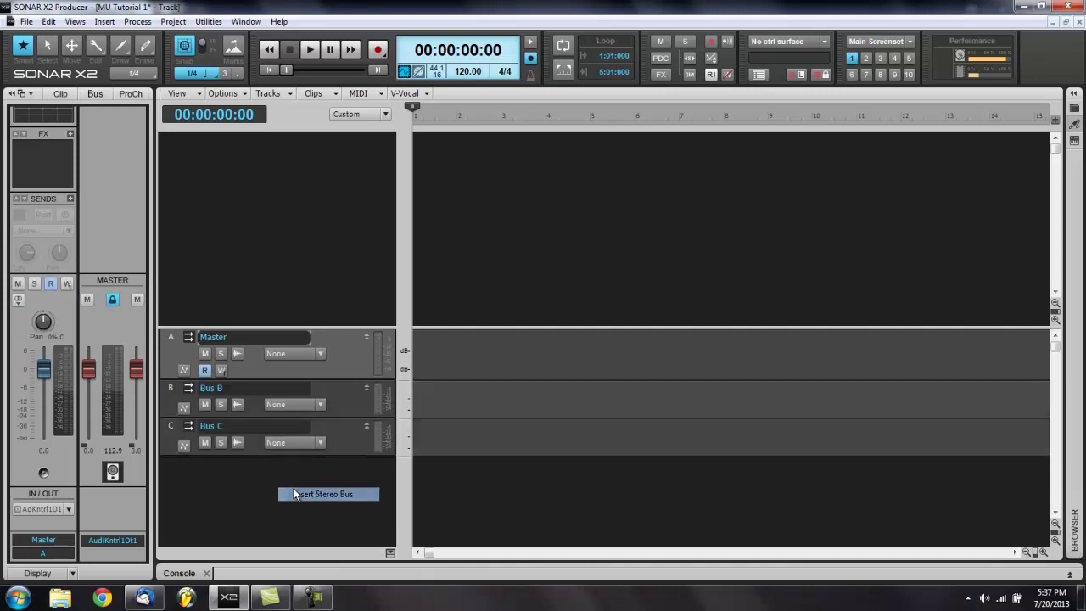
Rename the two new buses Music and Drums, and fit all bus strips to the height of the pane
double_click(224, 388)
text(Music)
key(Tab)
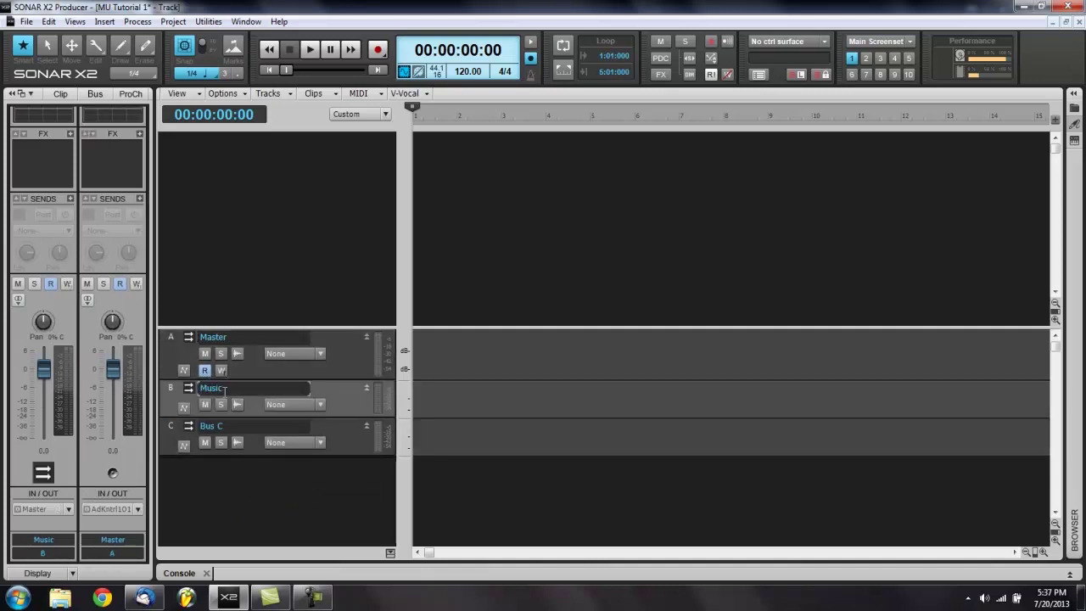
text(Dr)
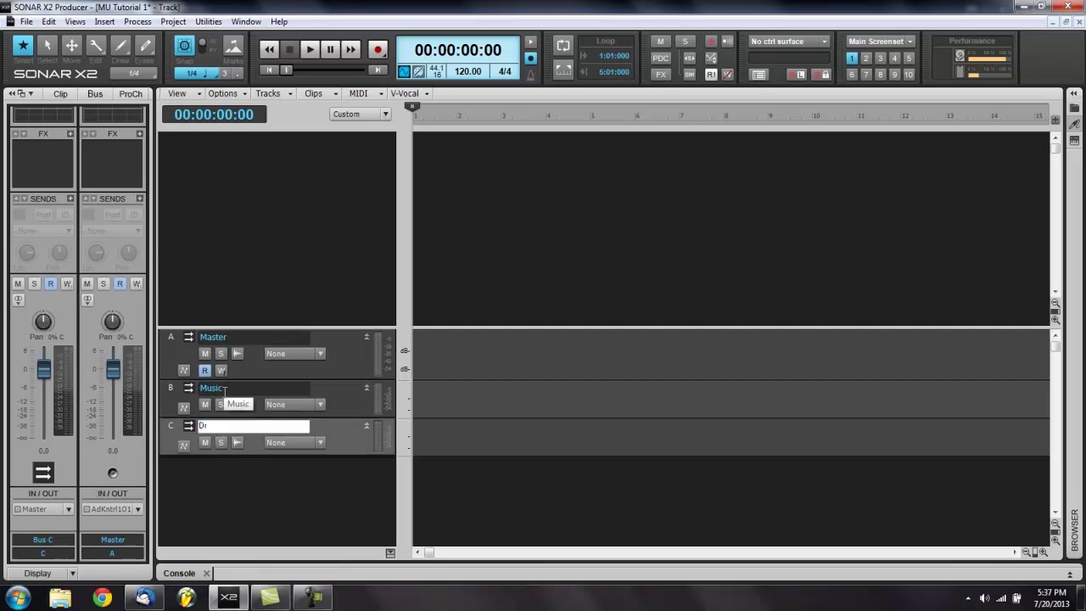
text(ums)
key(Return)
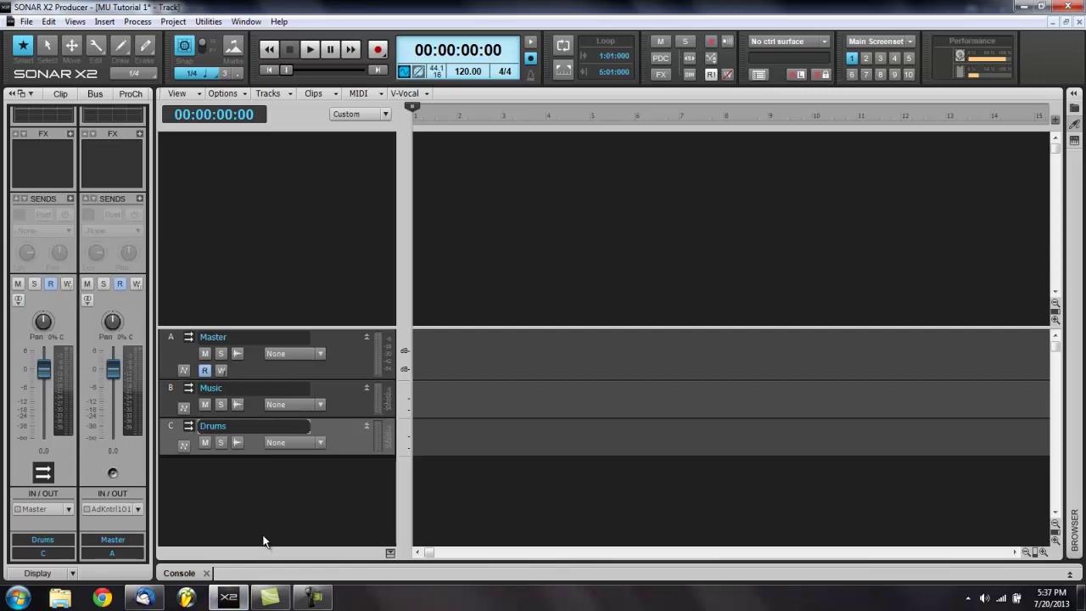
key(f)
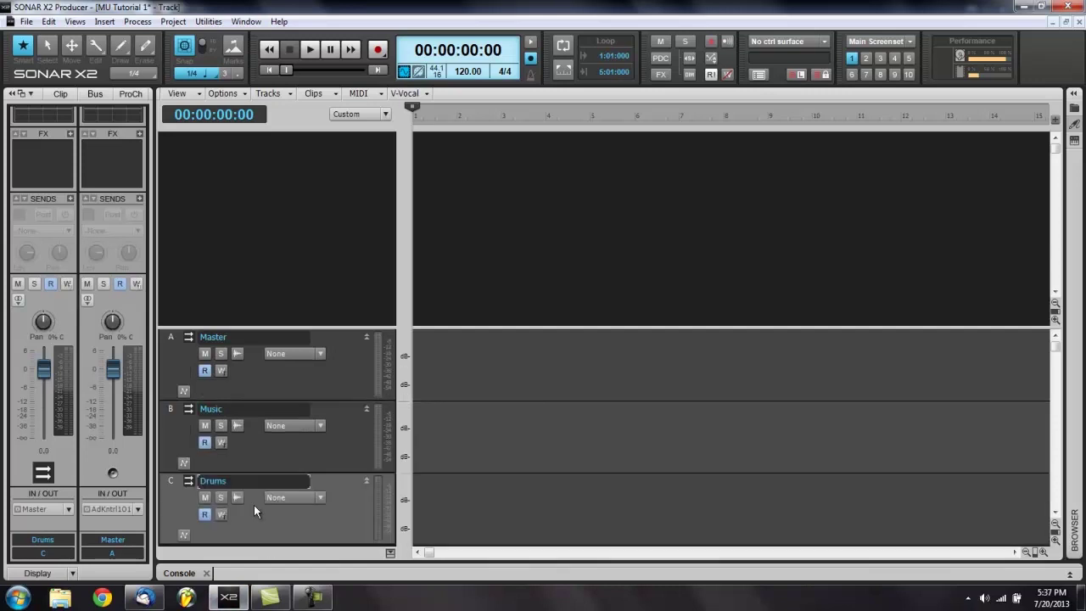
Select the Music bus and switch the track controls to the I/O preset so the bus output routing is displayed
click(337, 452)
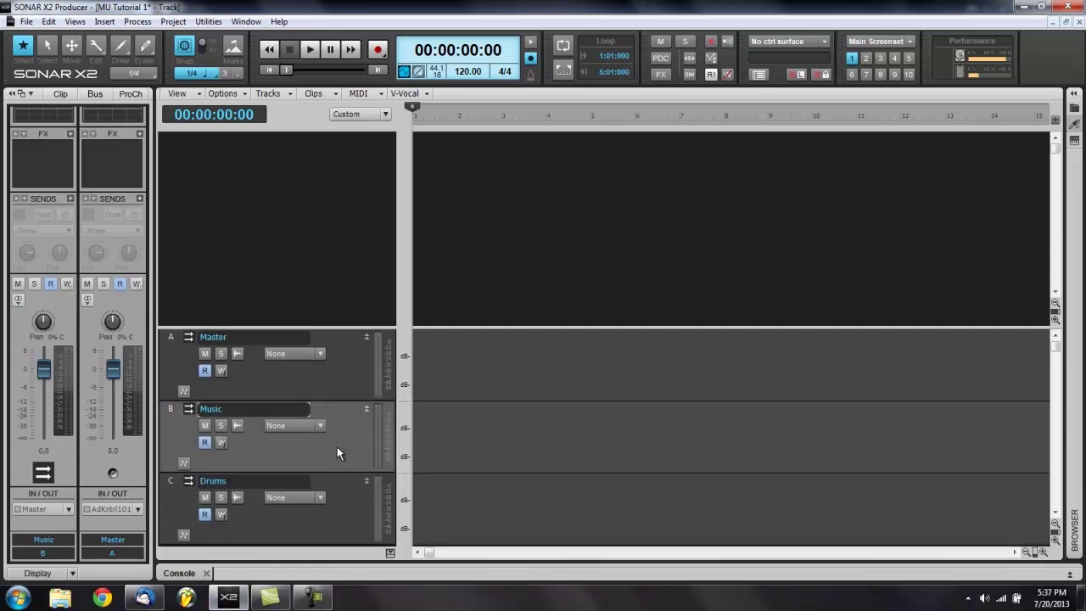
key(ctrl+t)
key(ctrl+t)
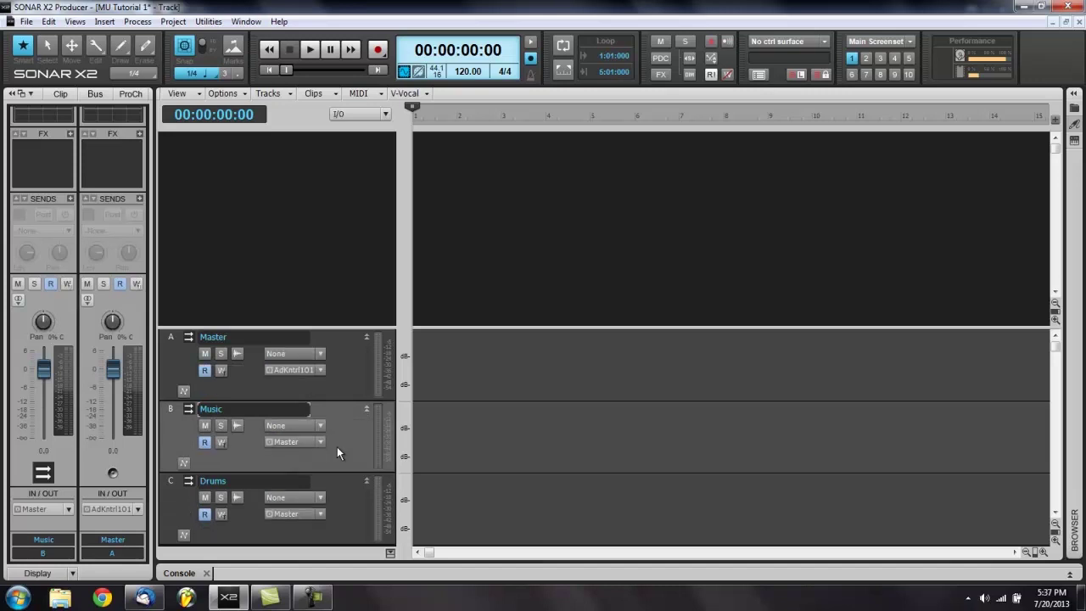
key(ctrl+t)
key(ctrl+shift+t)
key(ctrl+t)
Go through the FX, Mix and Custom track control presets and return to I/O
click(386, 114)
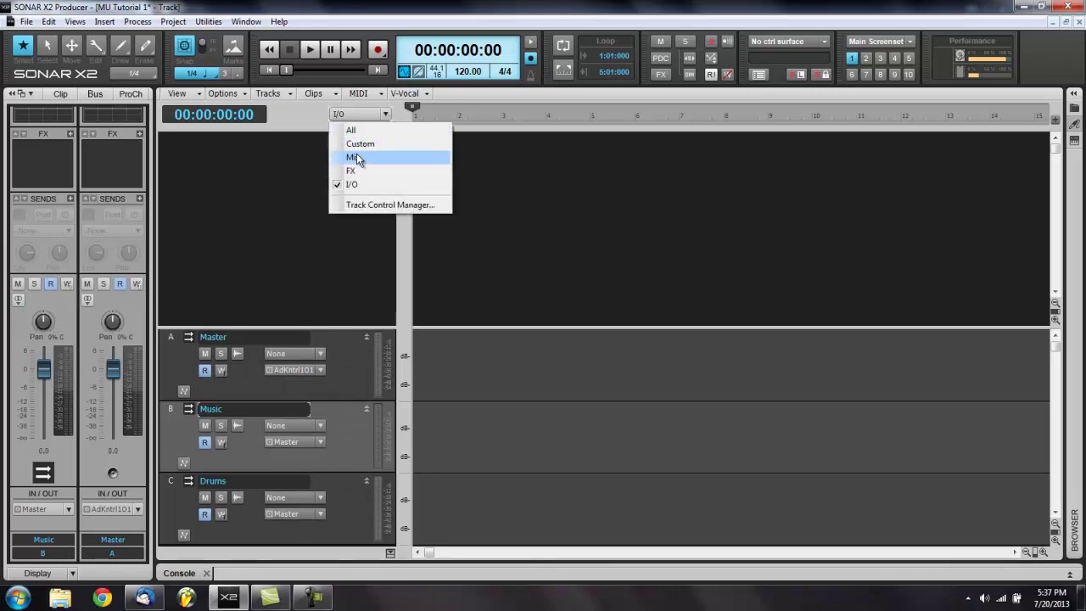
click(351, 171)
click(367, 121)
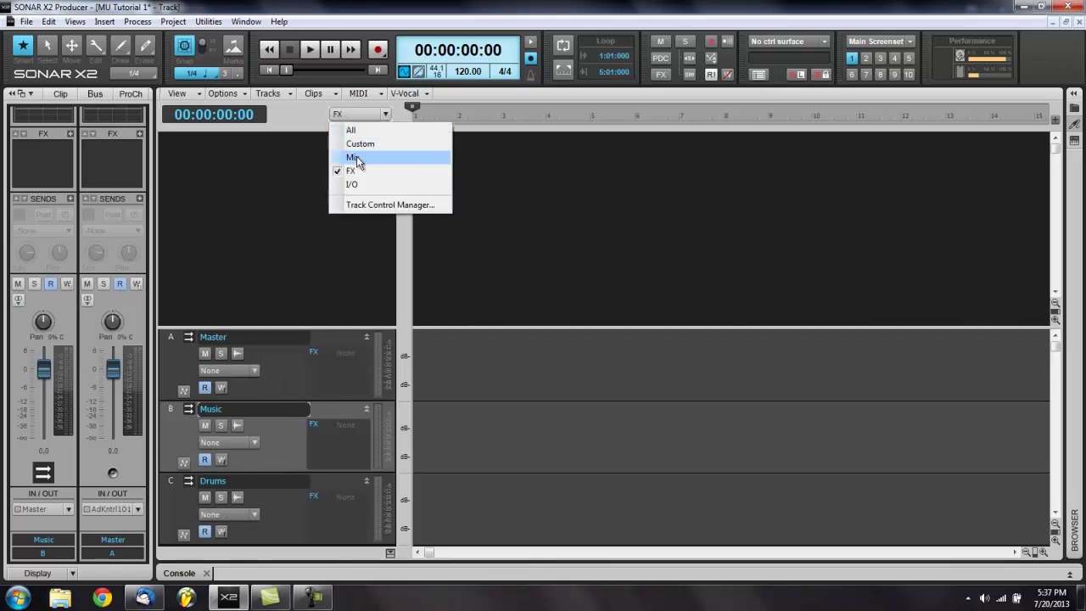
click(353, 157)
click(370, 119)
click(366, 146)
click(368, 115)
click(366, 184)
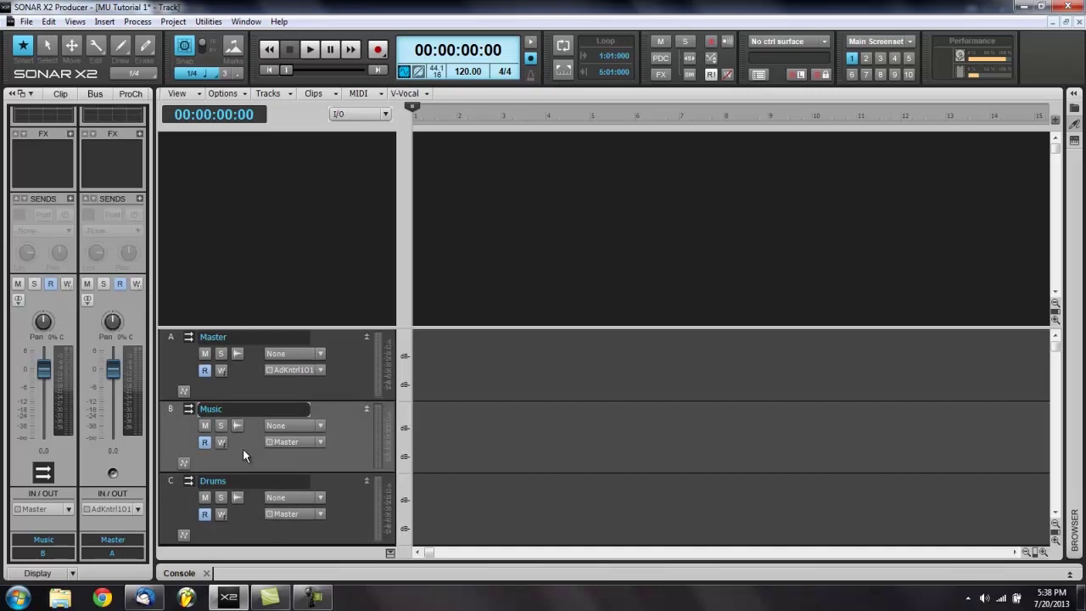
Keep the current color scheme with the prompt turned off for good, and select the Music bus
click(237, 391)
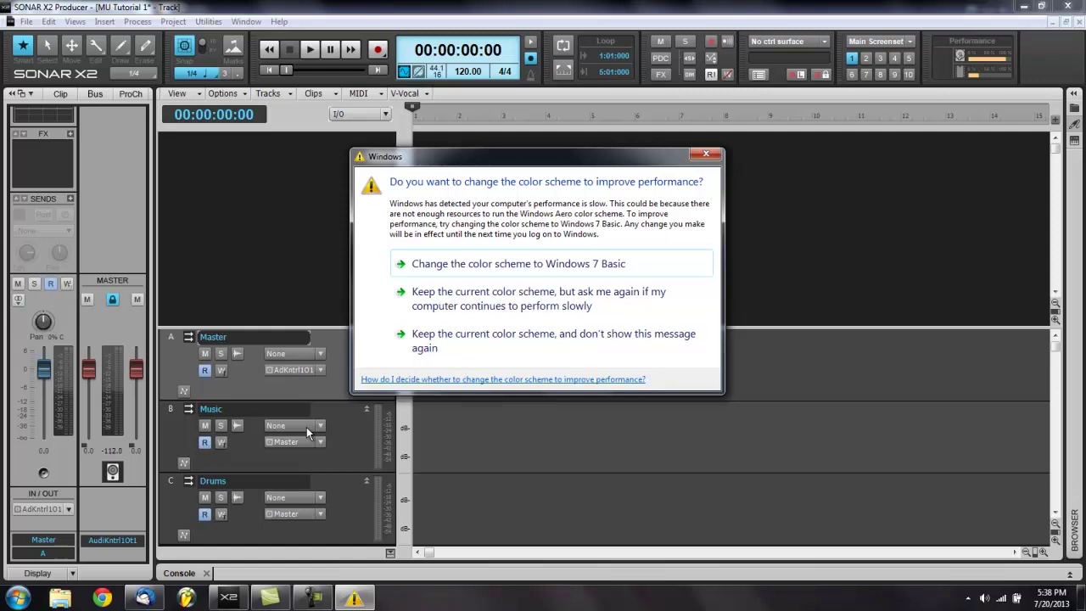
click(482, 339)
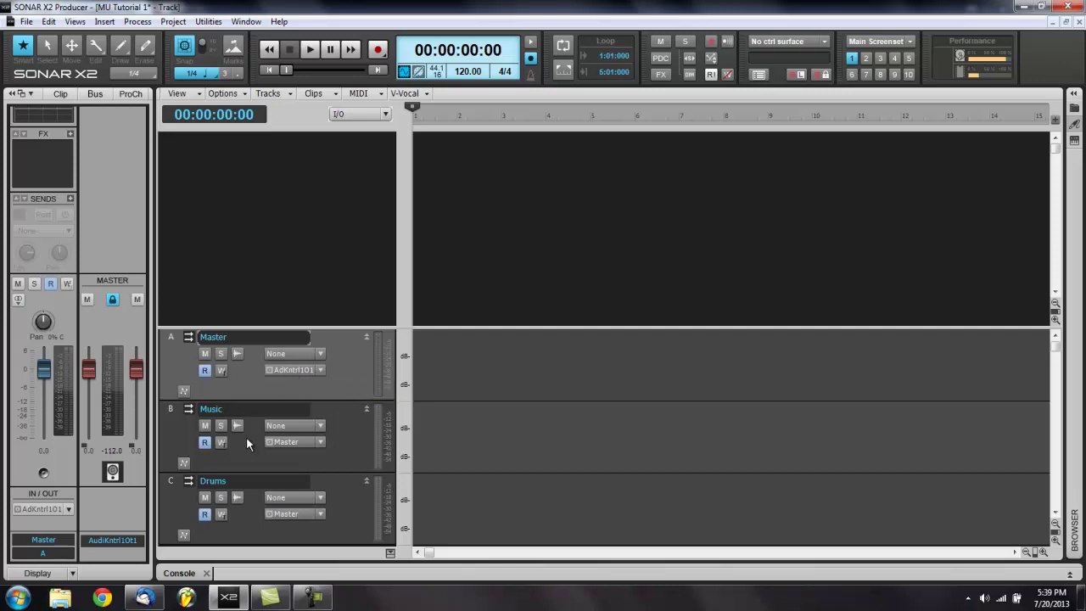
click(251, 459)
click(238, 523)
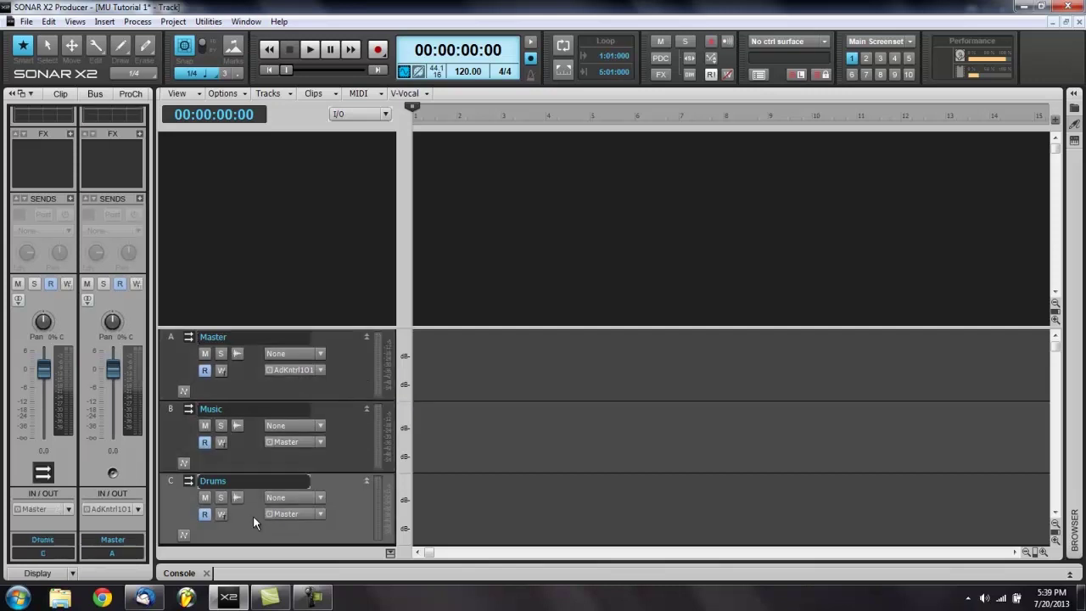
click(243, 463)
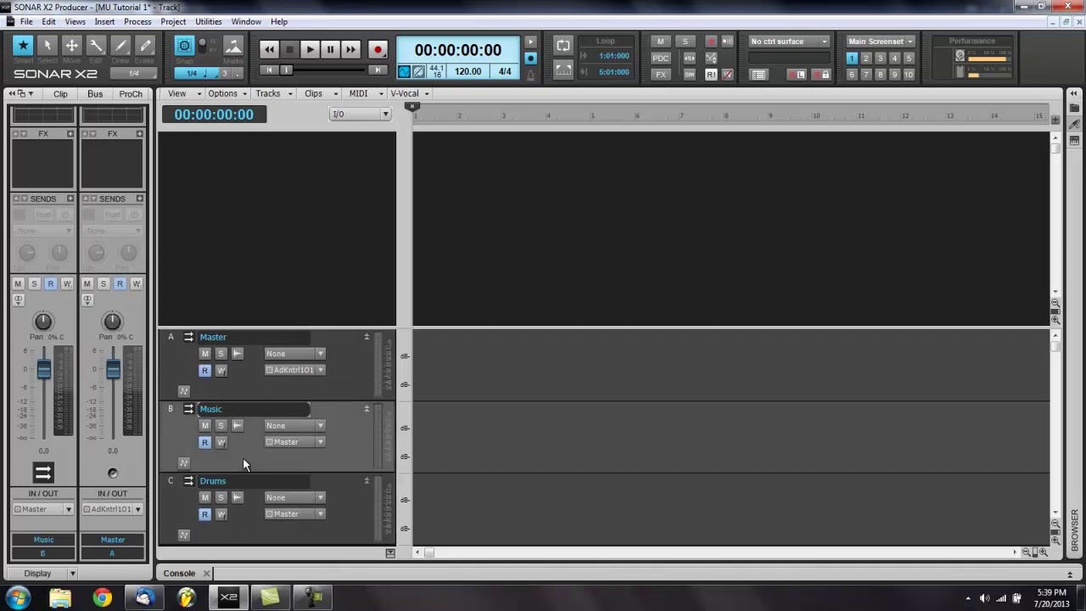
Select the Drums bus and after it the Master bus to check their output routing in the inspector
click(244, 520)
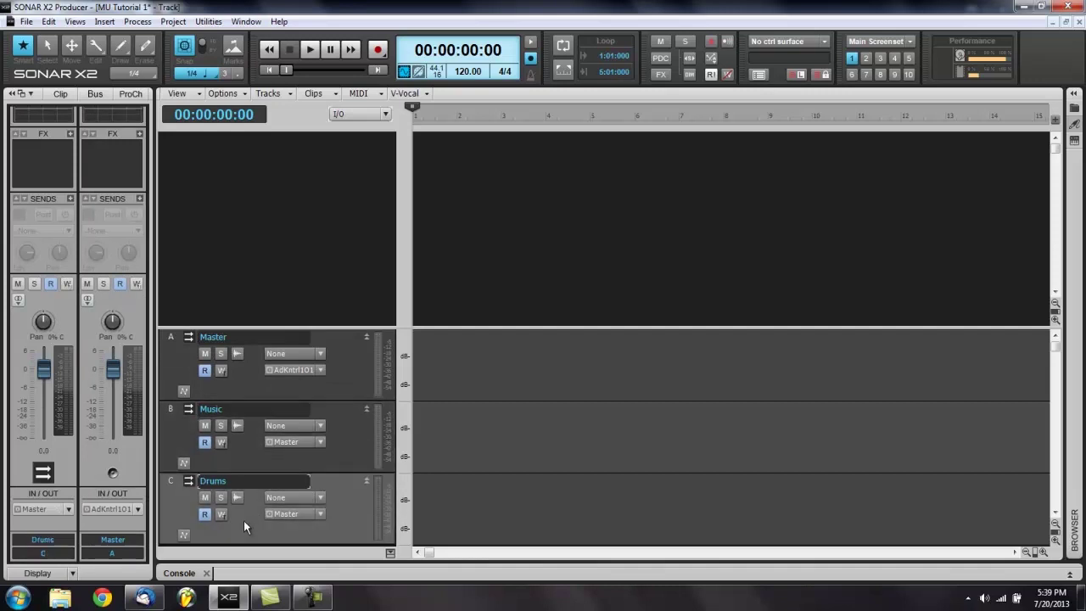
click(292, 388)
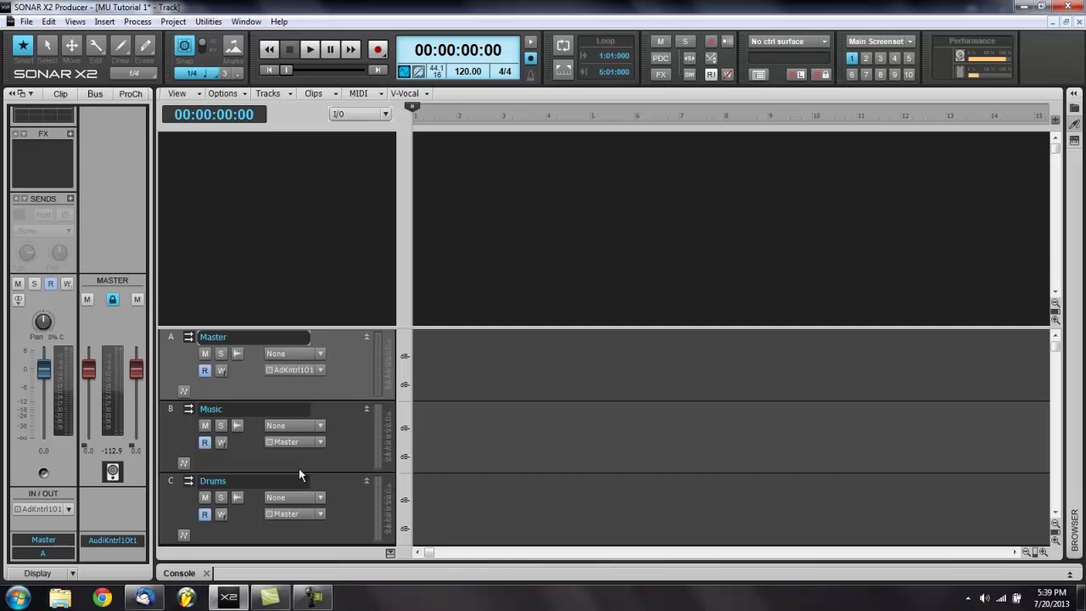
Open the console view and resize its bus and hardware output panes so the three buses and the main output are shown
key(alt+2)
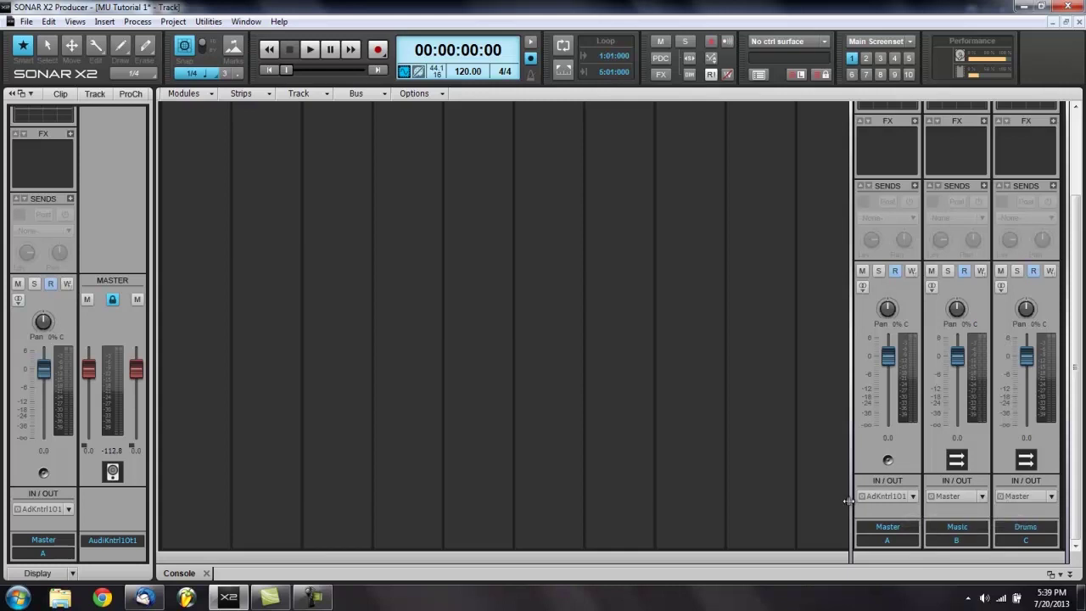
drag(848, 502, 721, 502)
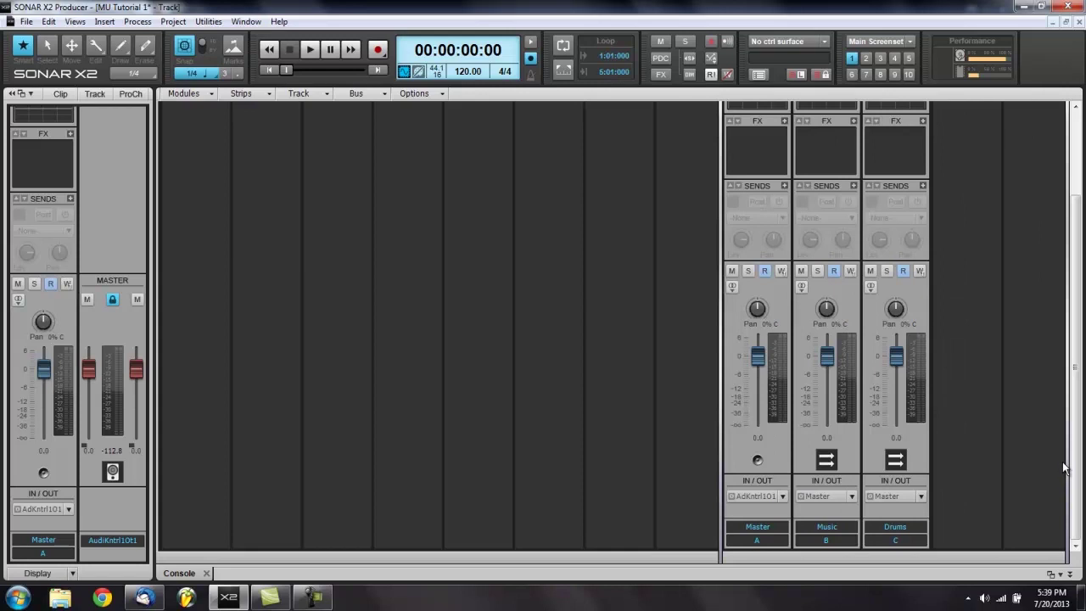
drag(1064, 468, 991, 465)
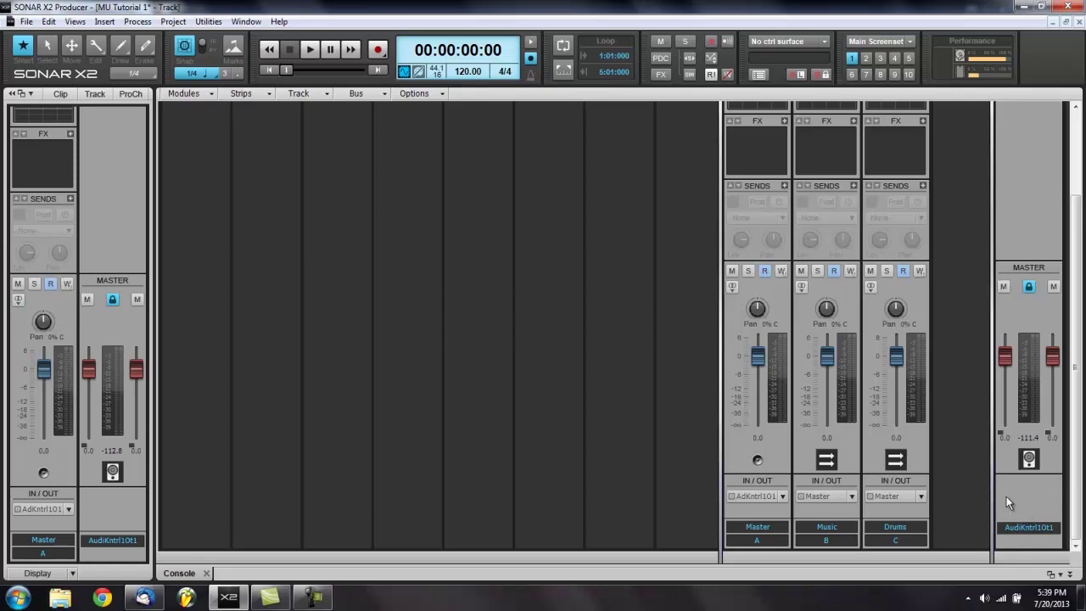
click(1007, 495)
drag(989, 497, 995, 496)
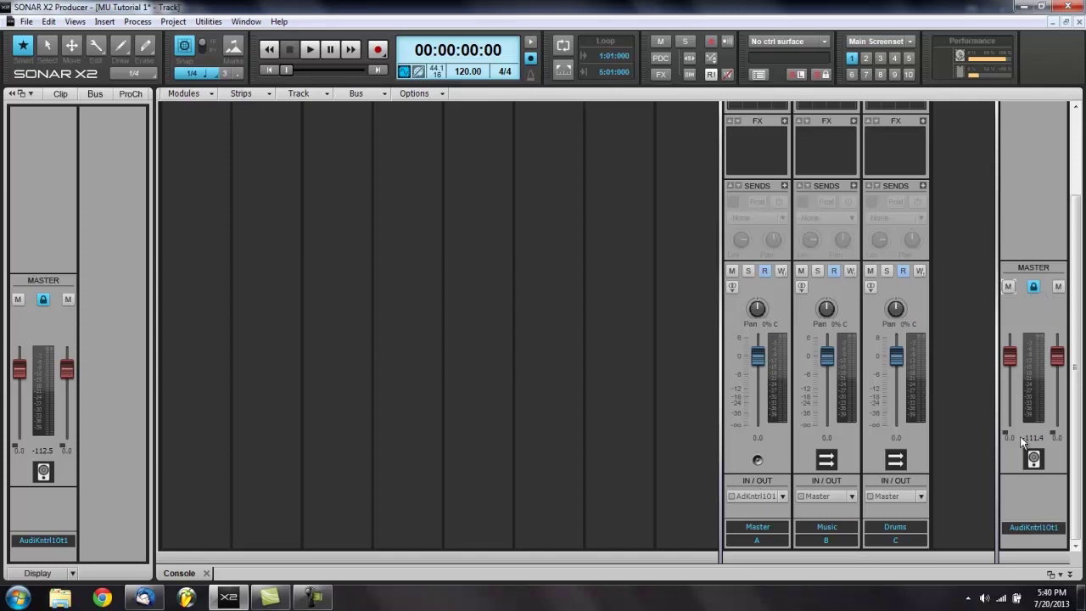
click(762, 214)
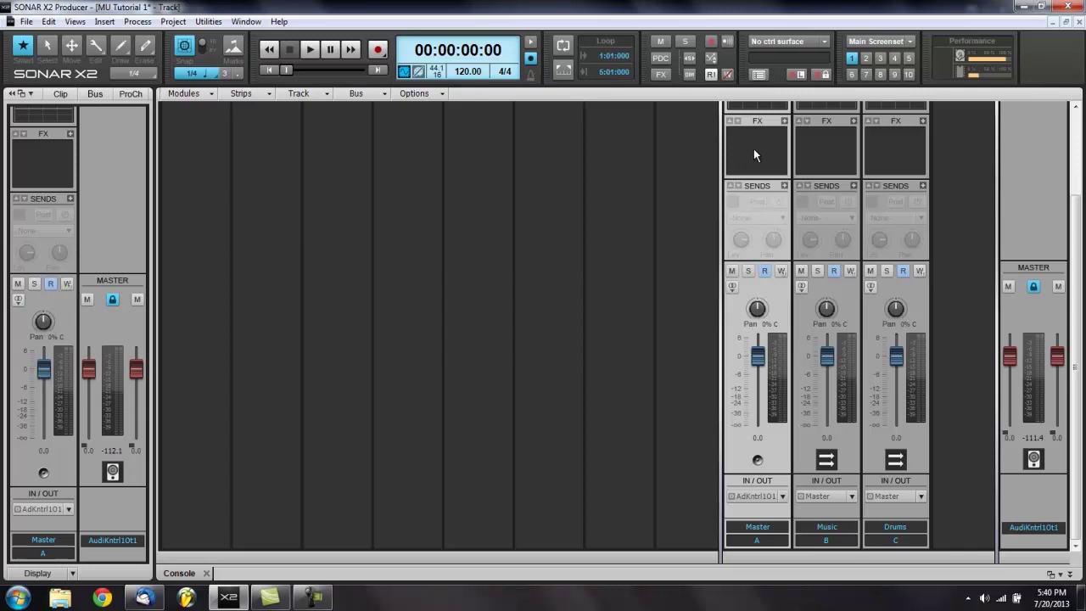
click(720, 331)
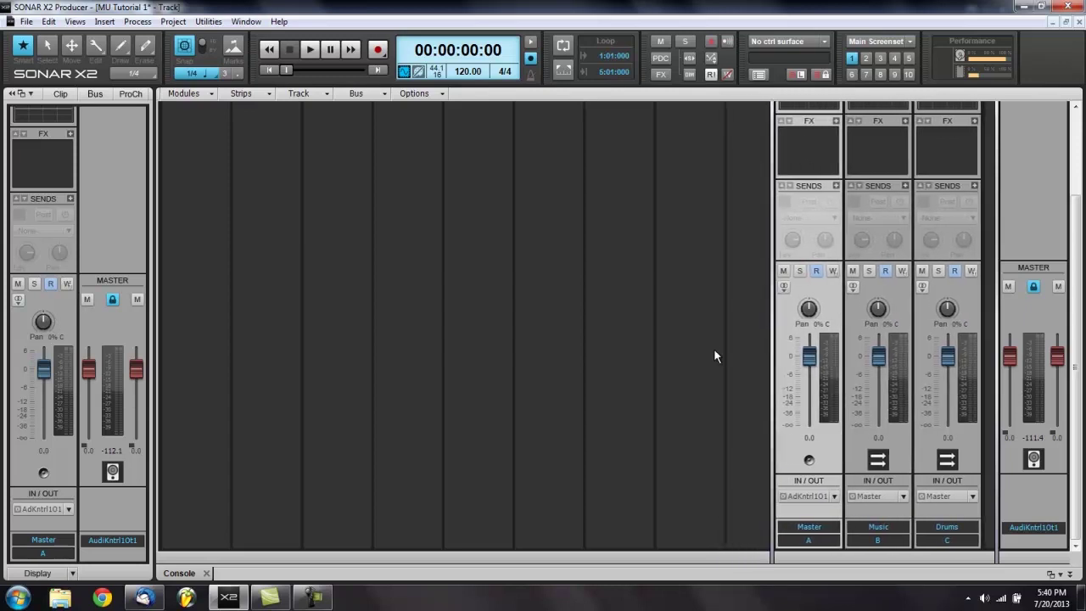
Return from the console to the track view and hide the bus pane
key(d)
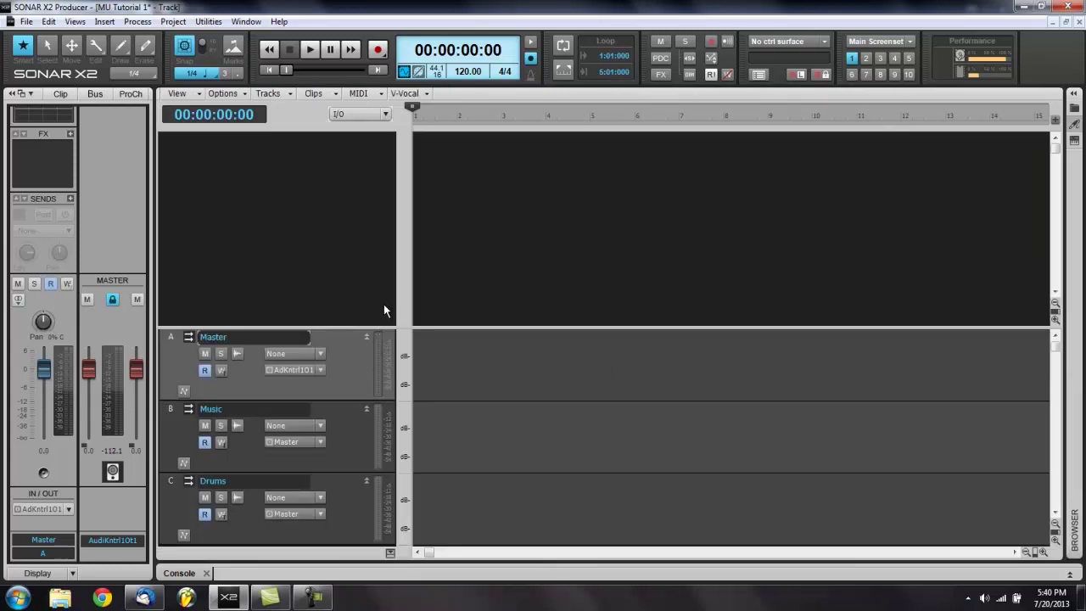
click(391, 552)
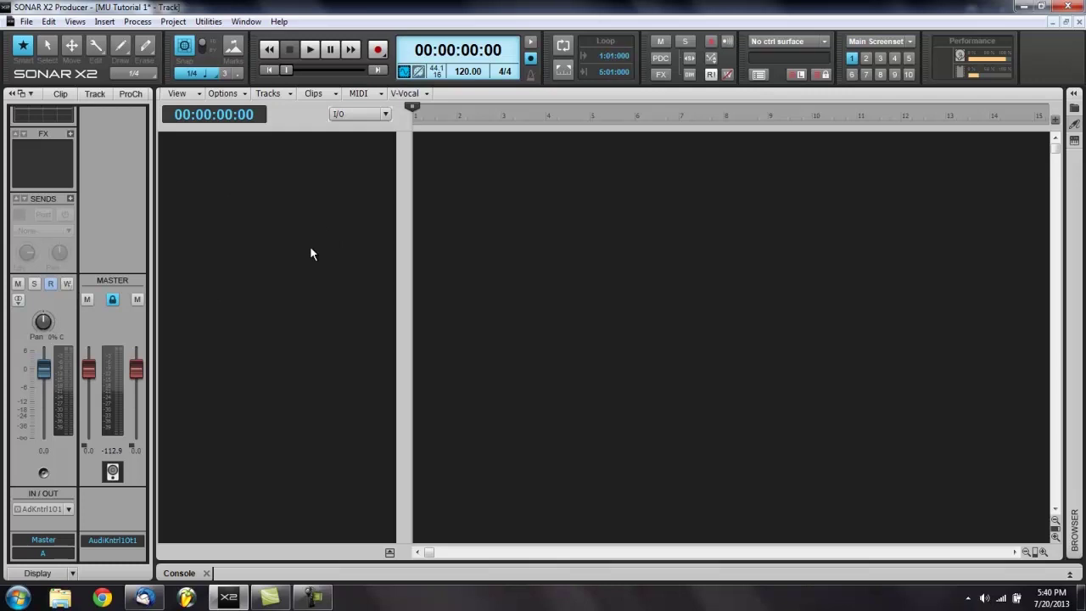
Insert SessionDrummer from the browser's synth rack as a Simple Instrument Track with its property page open
click(1075, 99)
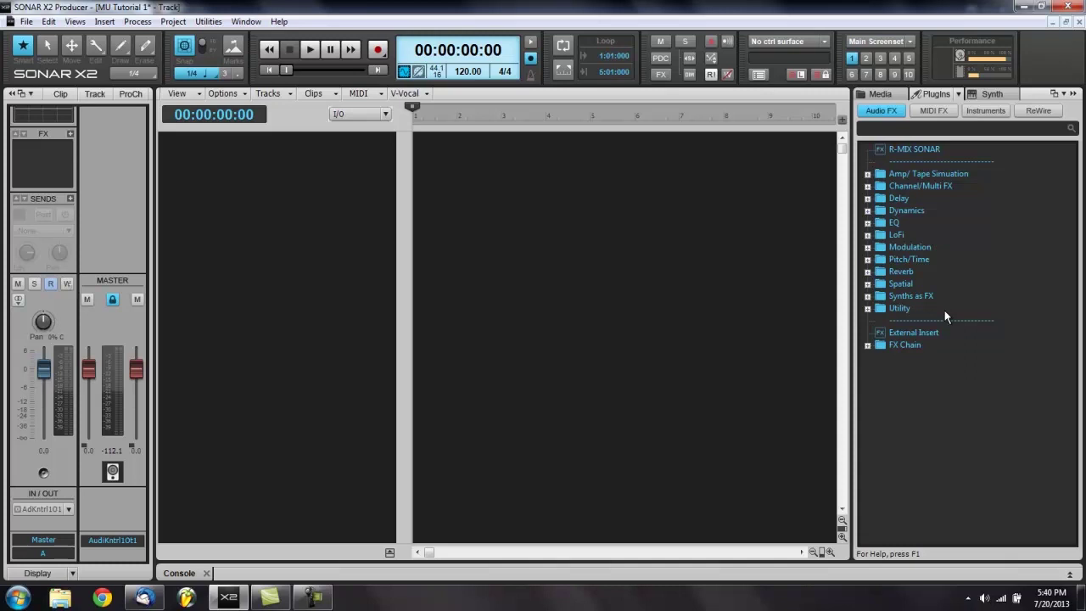
click(990, 93)
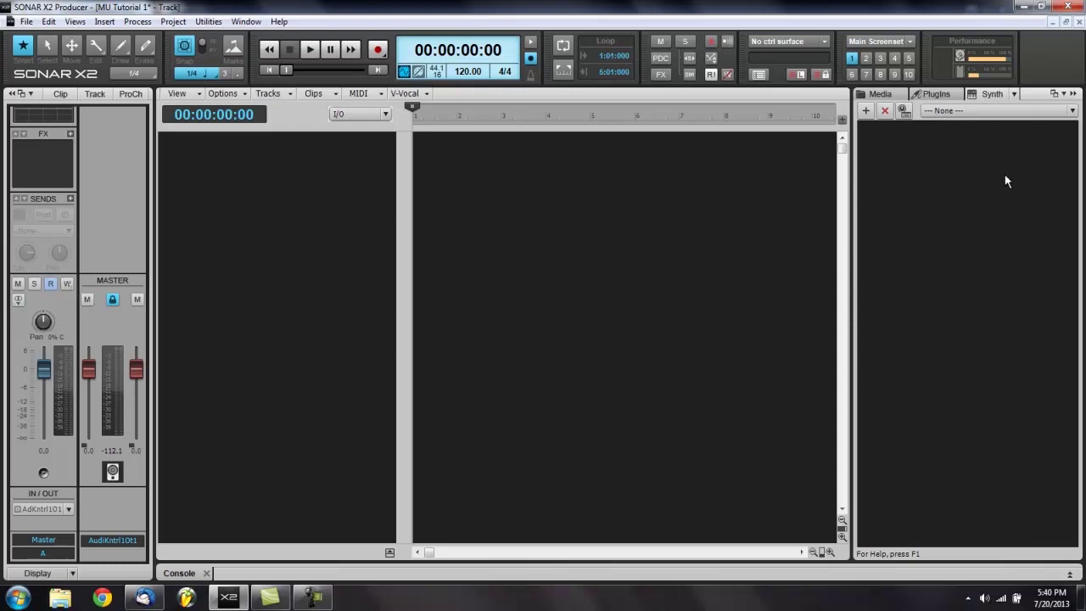
click(867, 111)
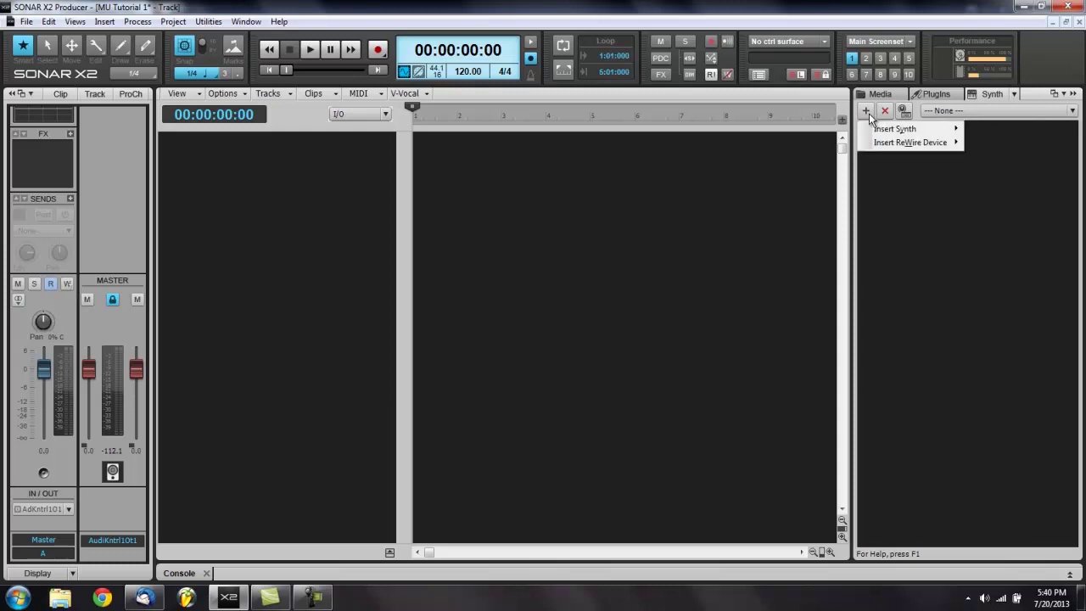
mouse_move(867, 130)
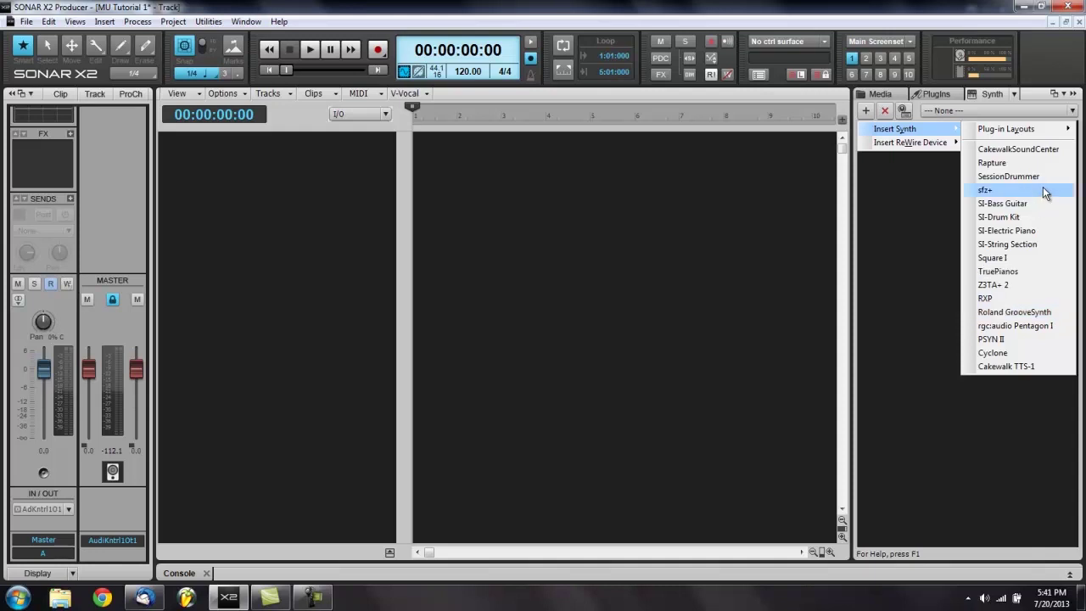
click(1010, 176)
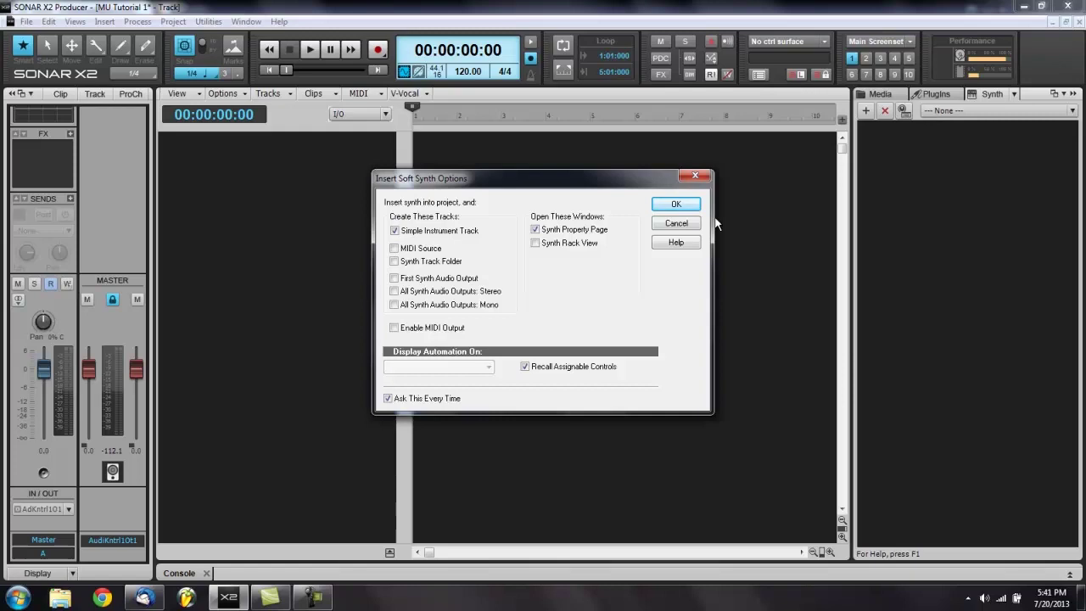
click(661, 204)
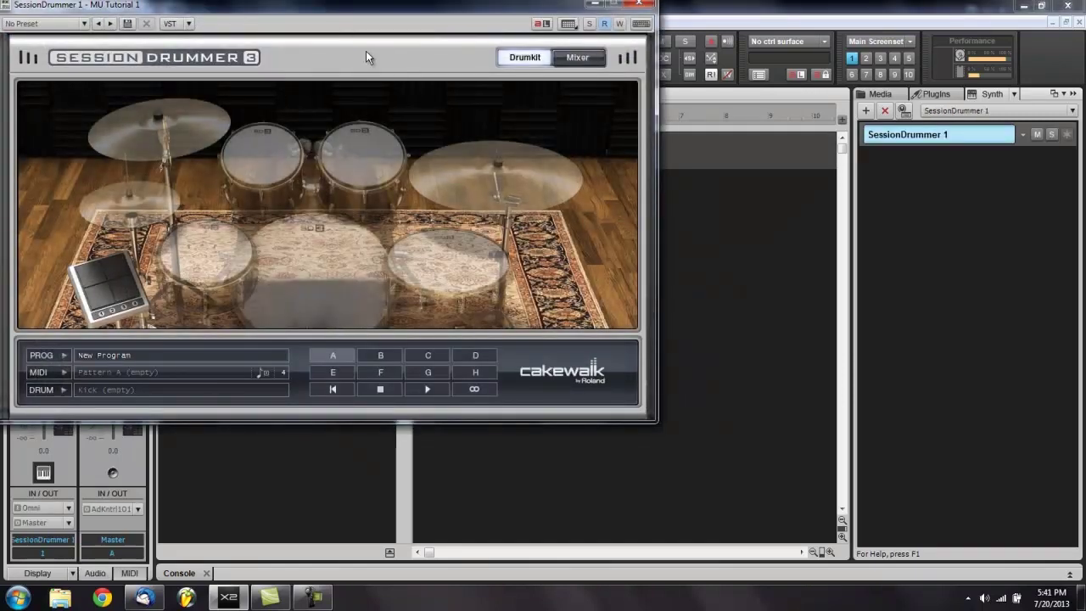
Switch Session Drummer 3 to its Mixer page and place its window clear of the browser
drag(359, 9, 533, 104)
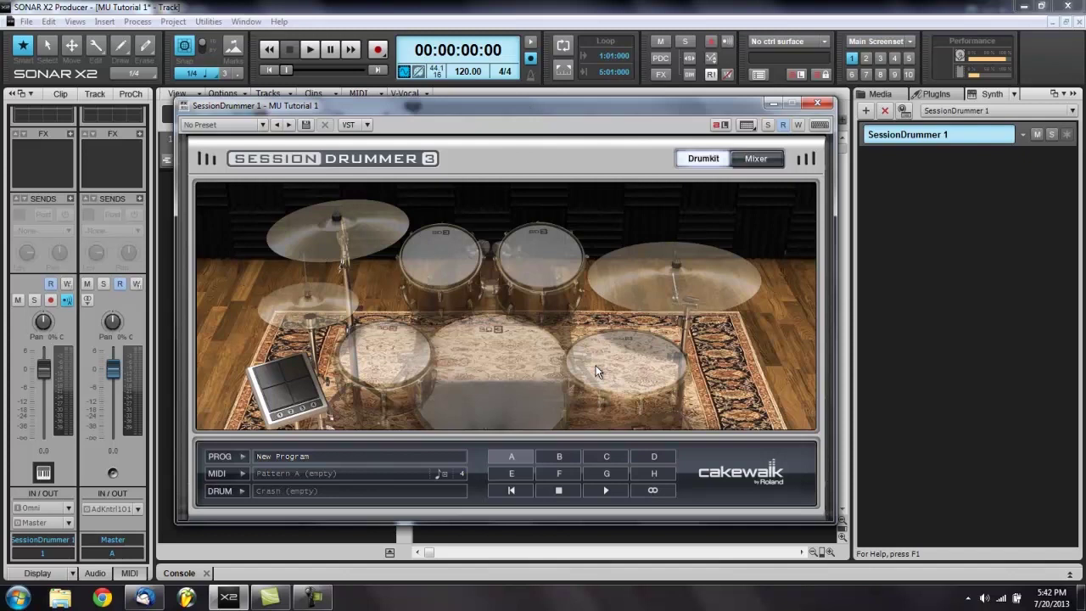
click(766, 162)
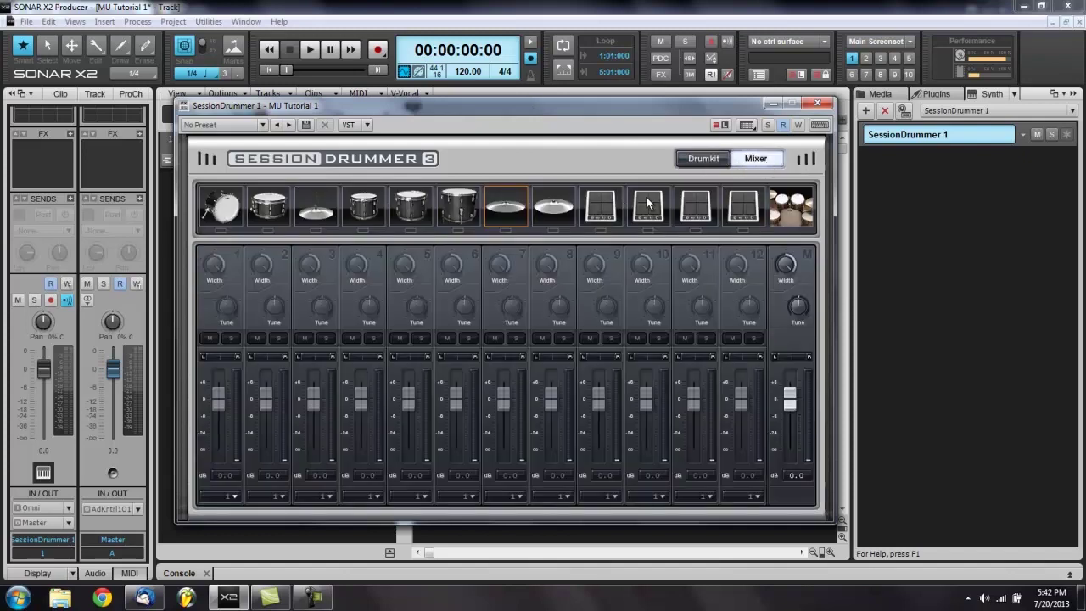
drag(533, 113, 465, 99)
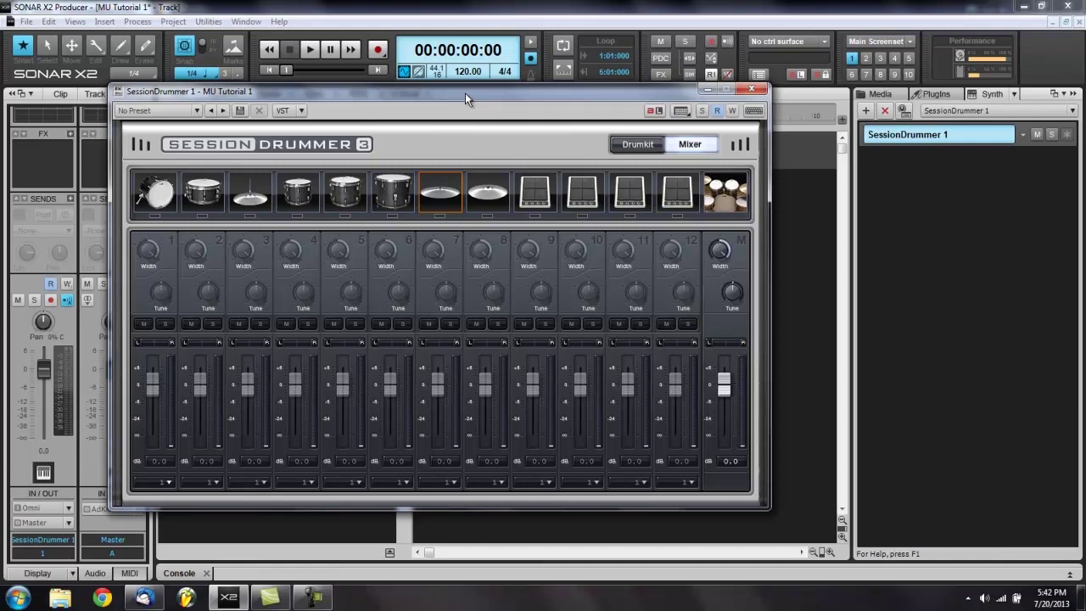
drag(465, 94, 440, 97)
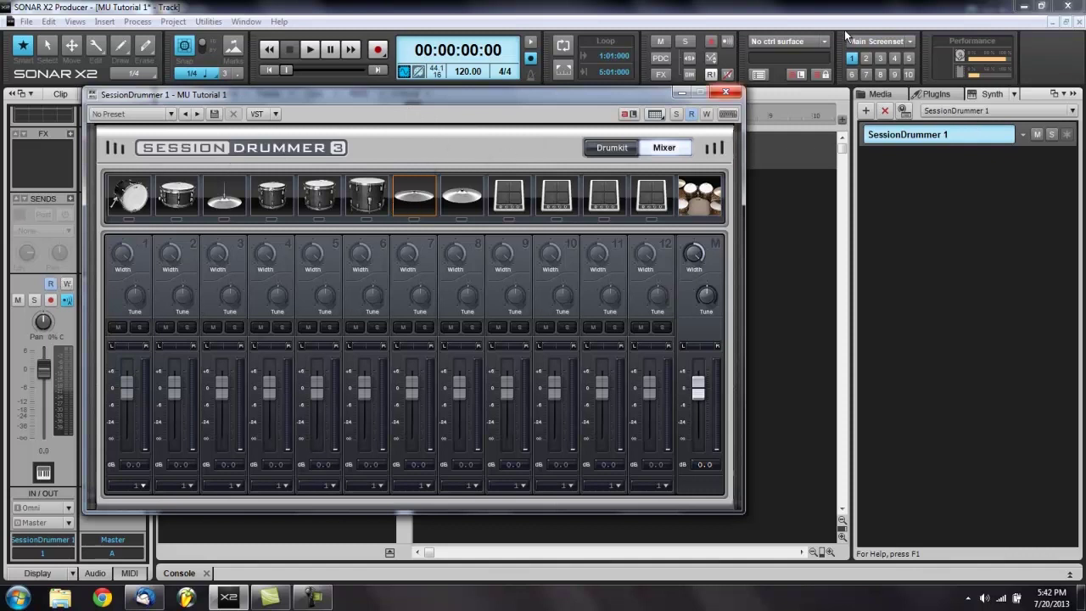
Browse the media library to One Shots, Sample Magic, Around The World In 80 Raves
click(880, 94)
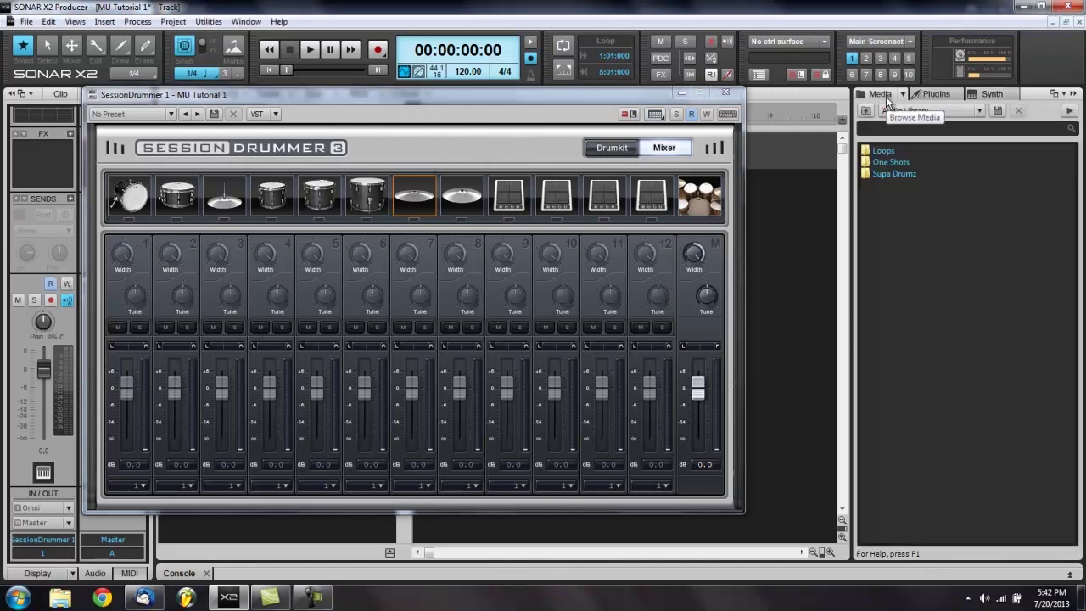
click(871, 167)
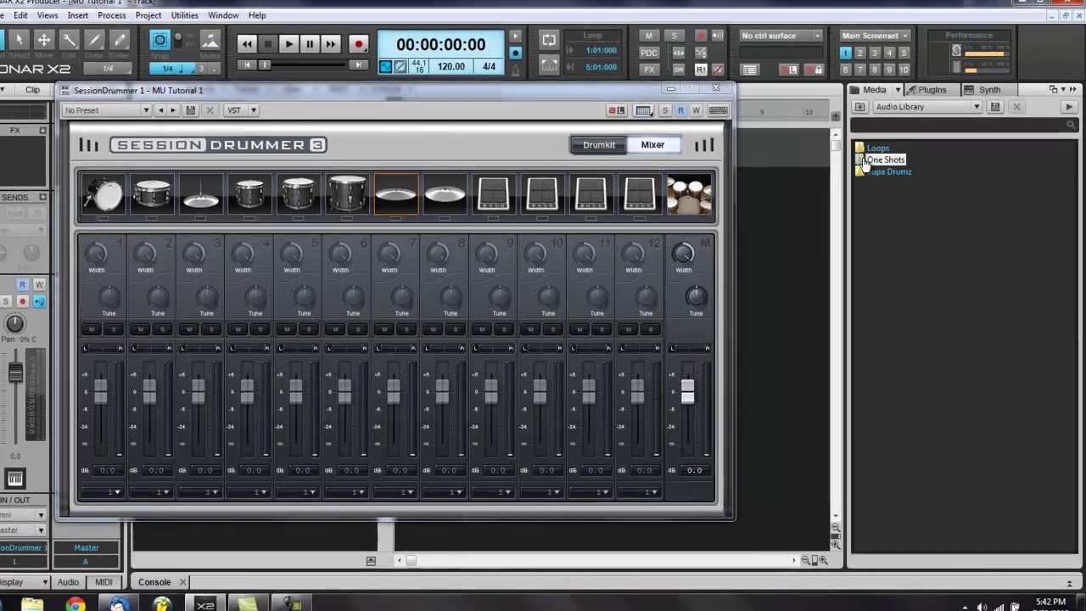
double_click(871, 167)
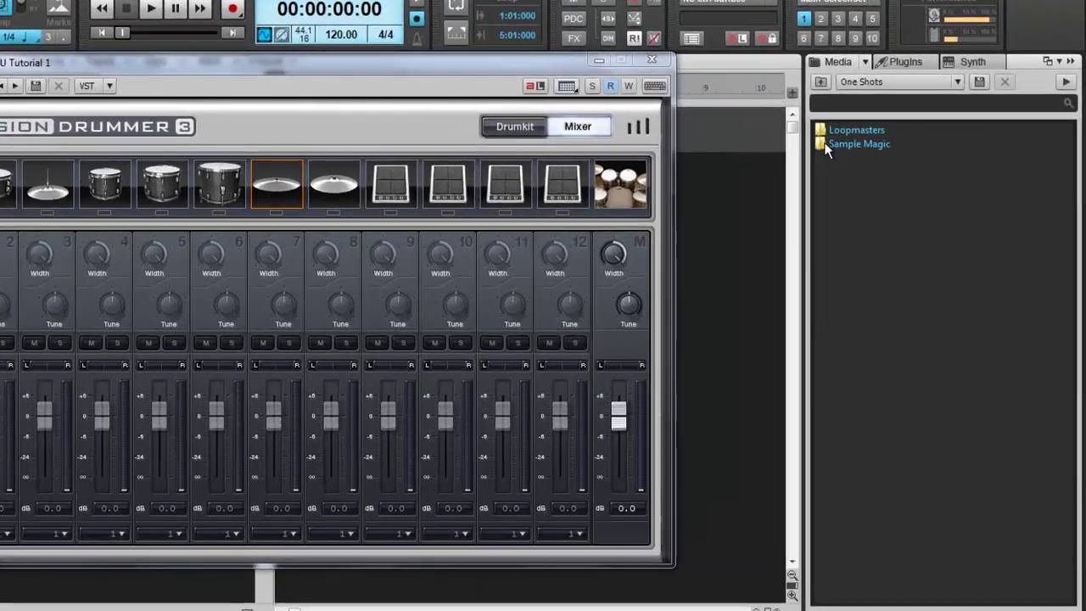
double_click(815, 142)
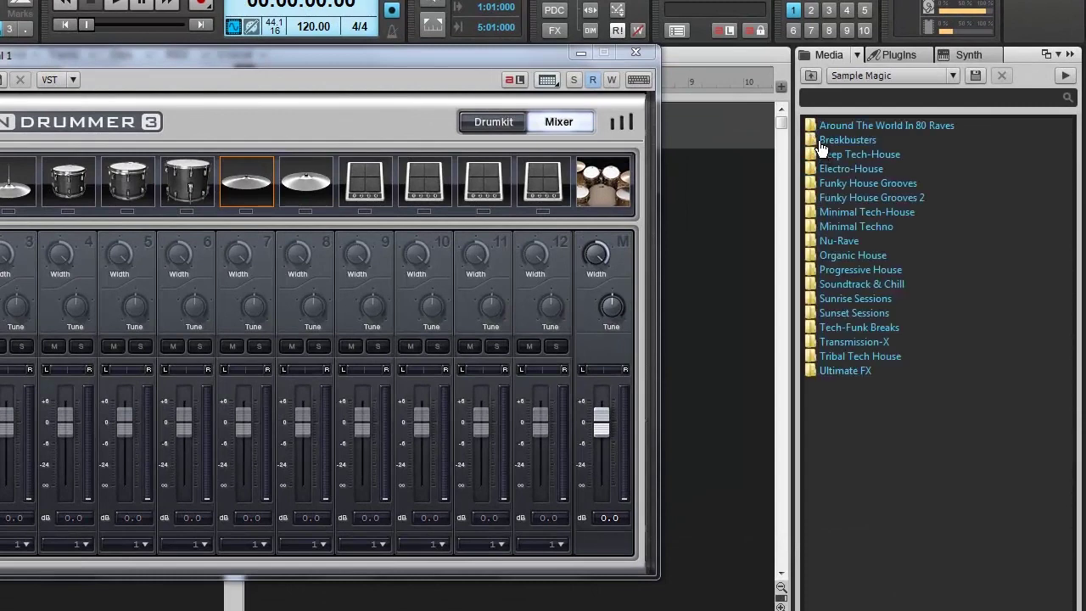
double_click(815, 127)
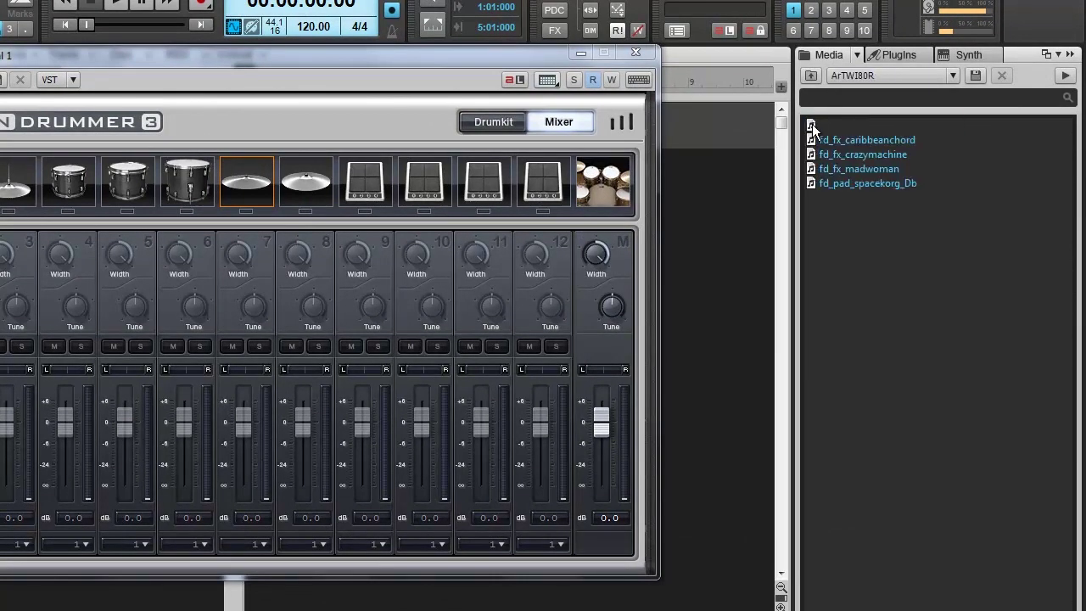
Preview the samples fd_fx_caribbeanchord, fd_fx_crazymachine and fd_pad_spacekorg_Db, and stop the playback
click(818, 140)
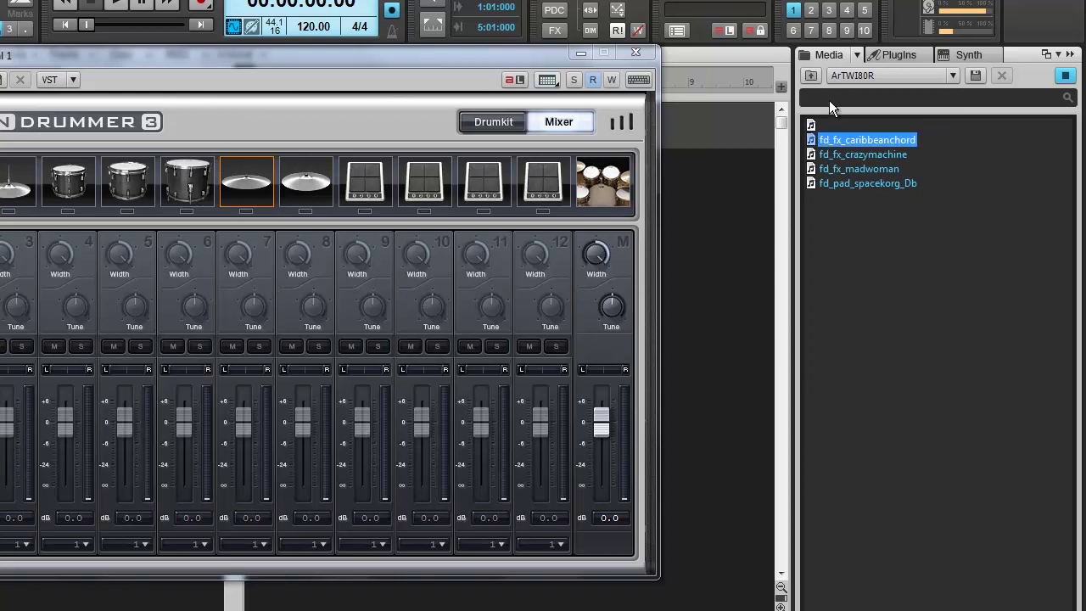
click(828, 154)
click(824, 185)
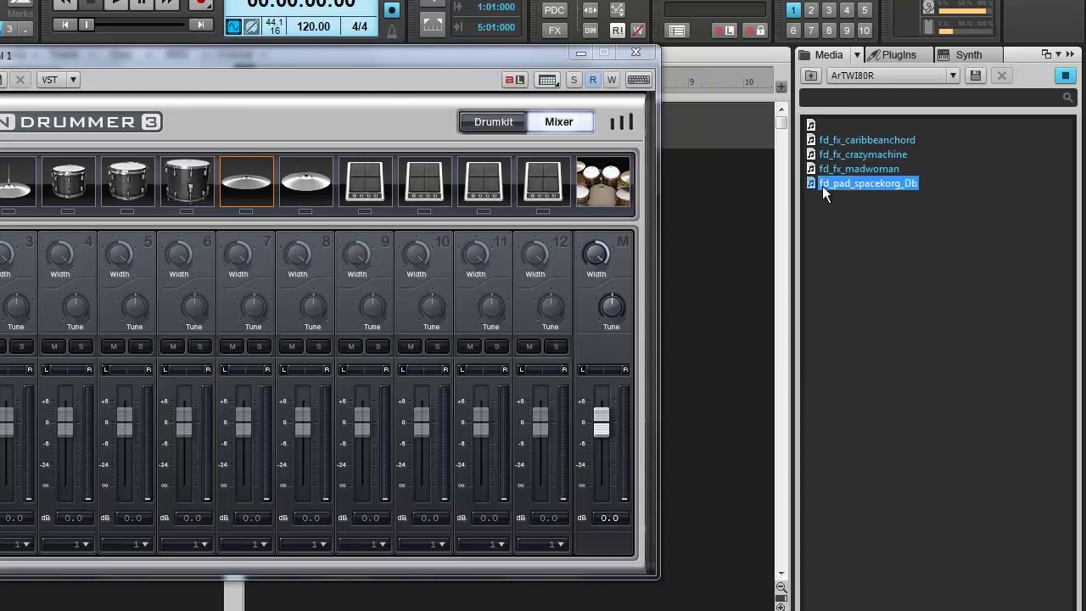
click(1065, 76)
Set the audio preview bus to Audio Kontrol 1 Out 1 and test it by previewing fd_fx_madwoman
click(859, 53)
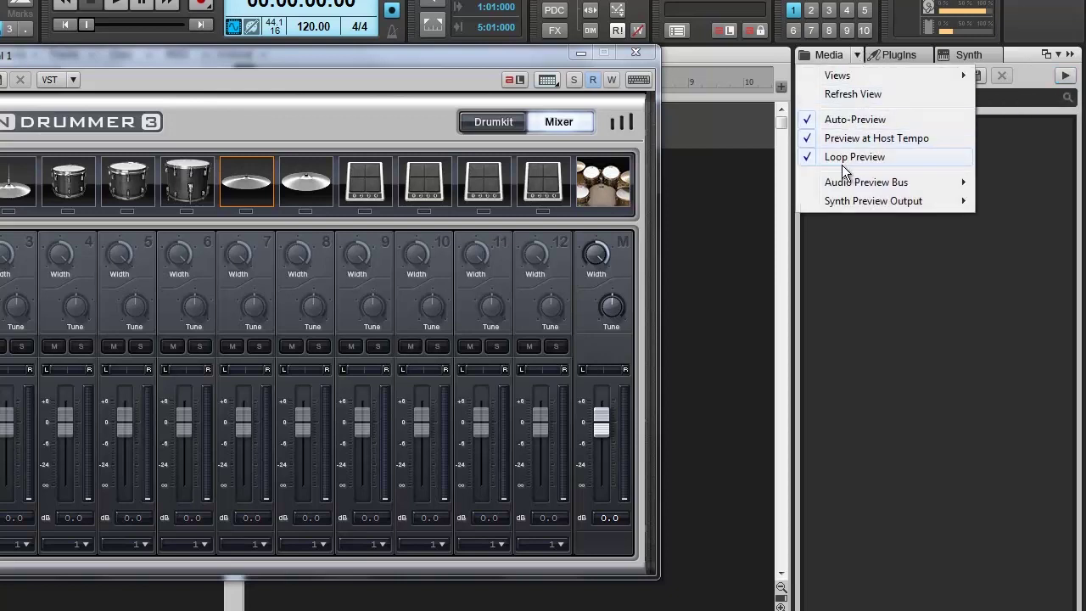
mouse_move(843, 187)
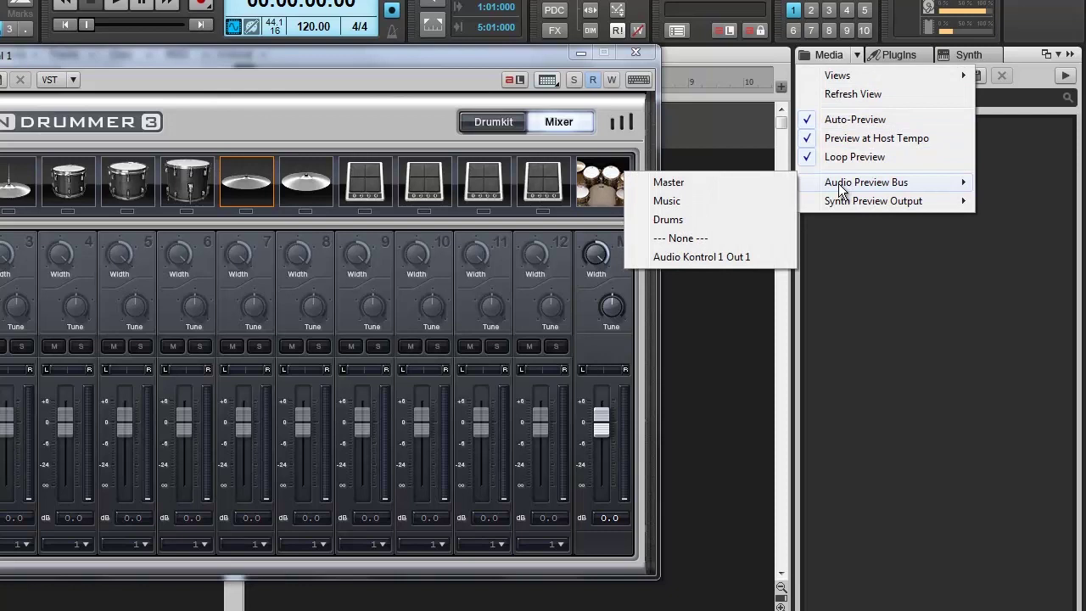
click(701, 259)
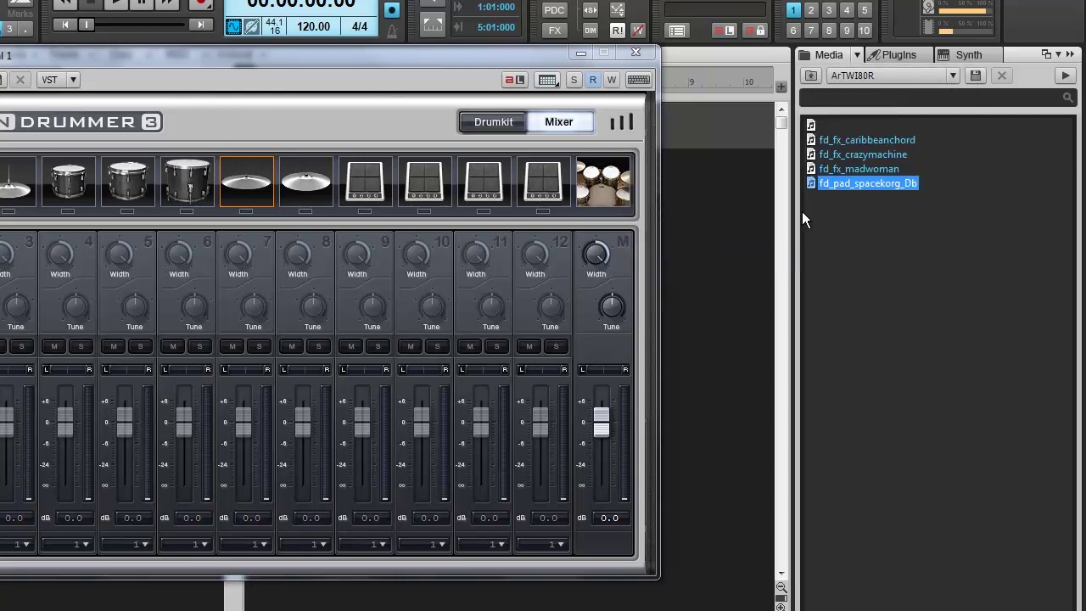
click(811, 172)
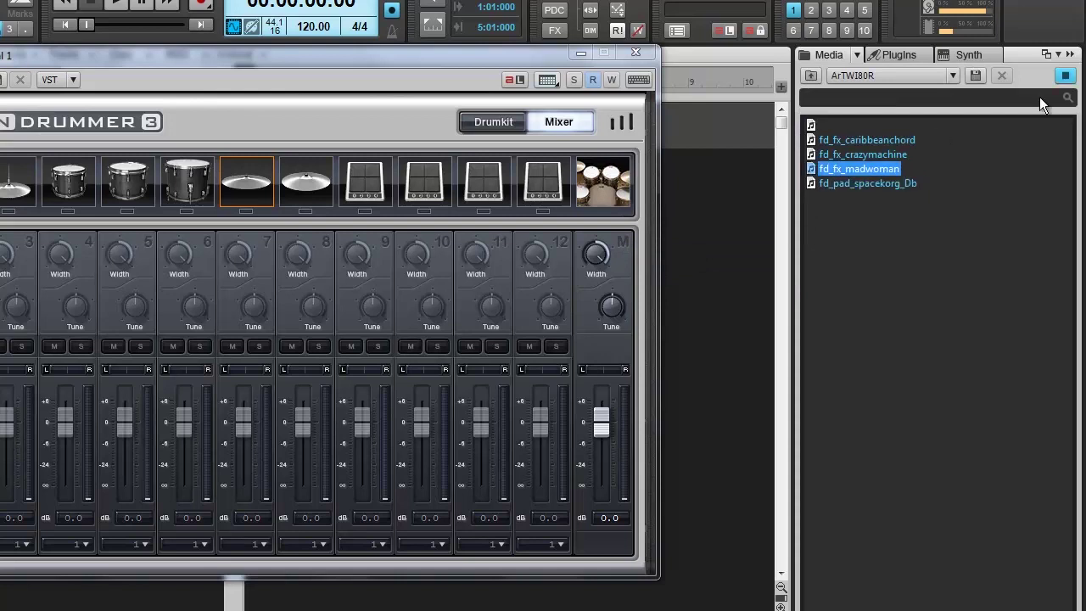
click(1071, 76)
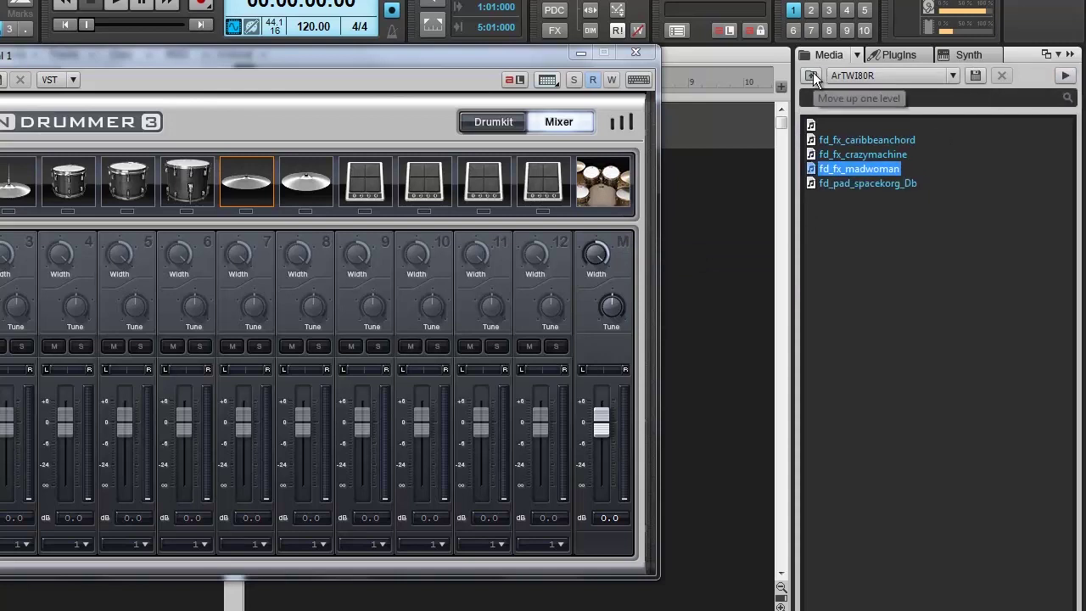
Turn off Loop Preview for the media browser and reopen the preview options
click(858, 54)
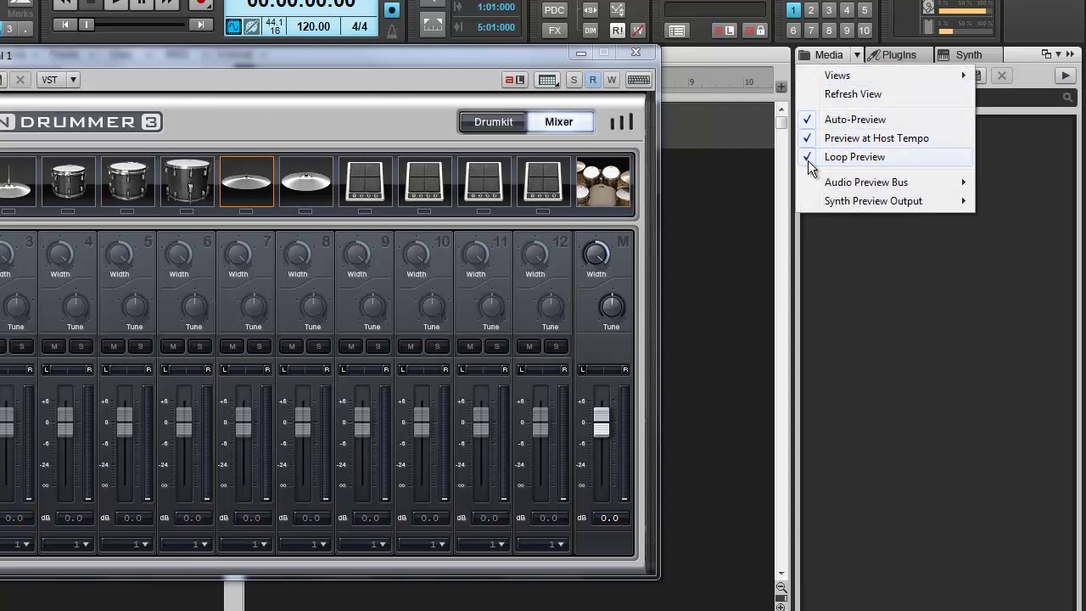
click(855, 157)
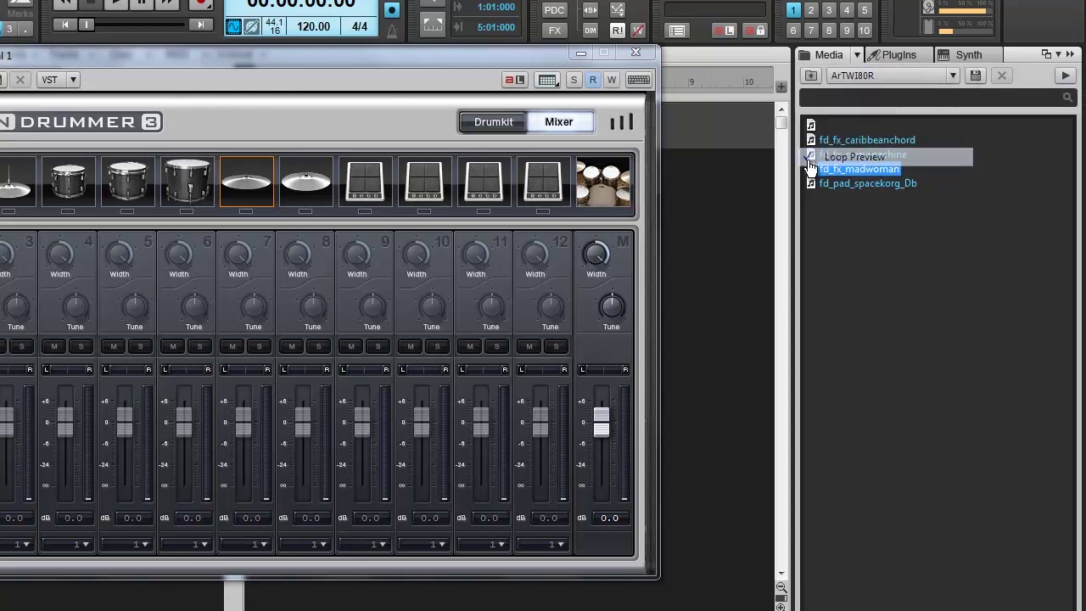
click(856, 55)
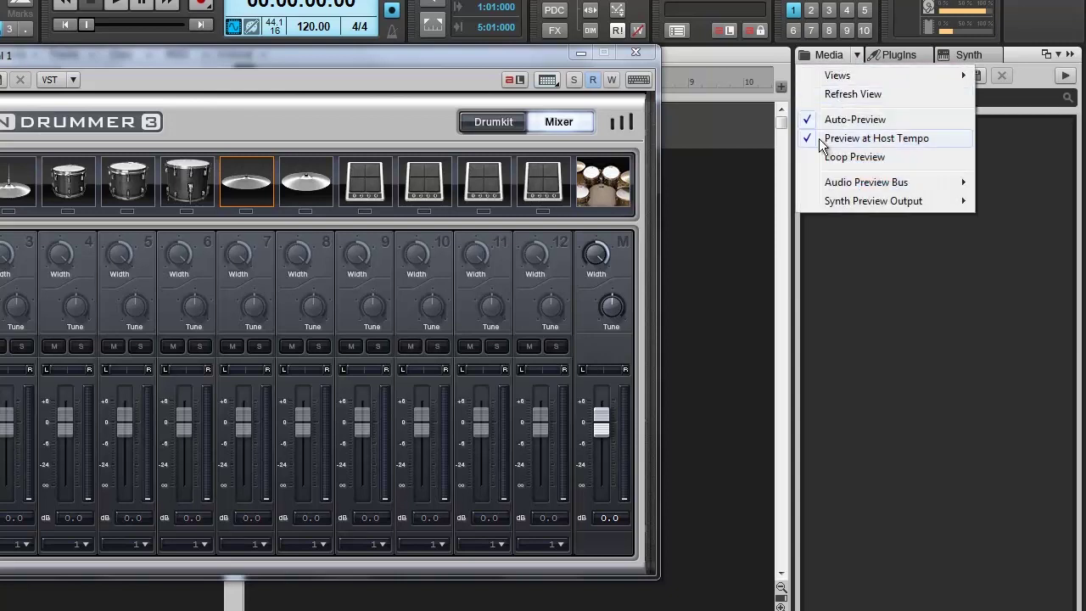
Turn off Preview at Host Tempo for the media browser and close its preview options
click(813, 139)
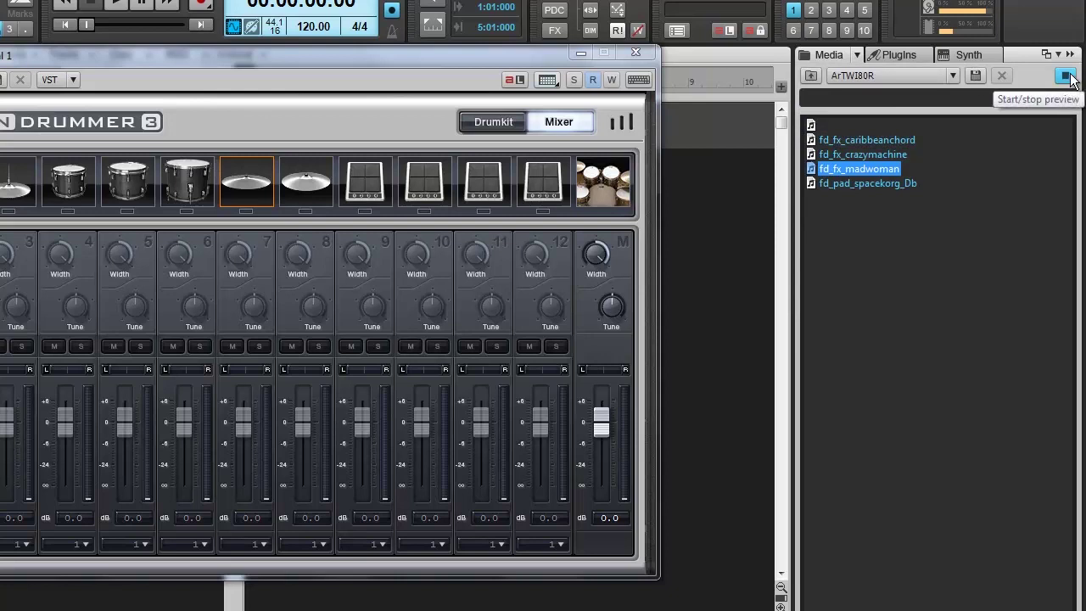
click(857, 54)
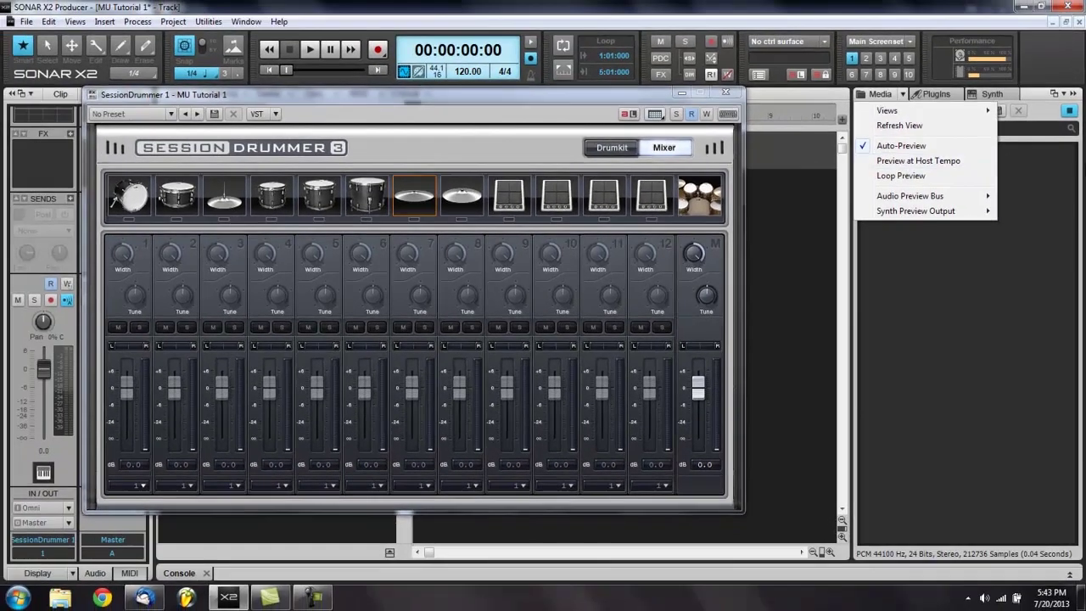
click(1048, 126)
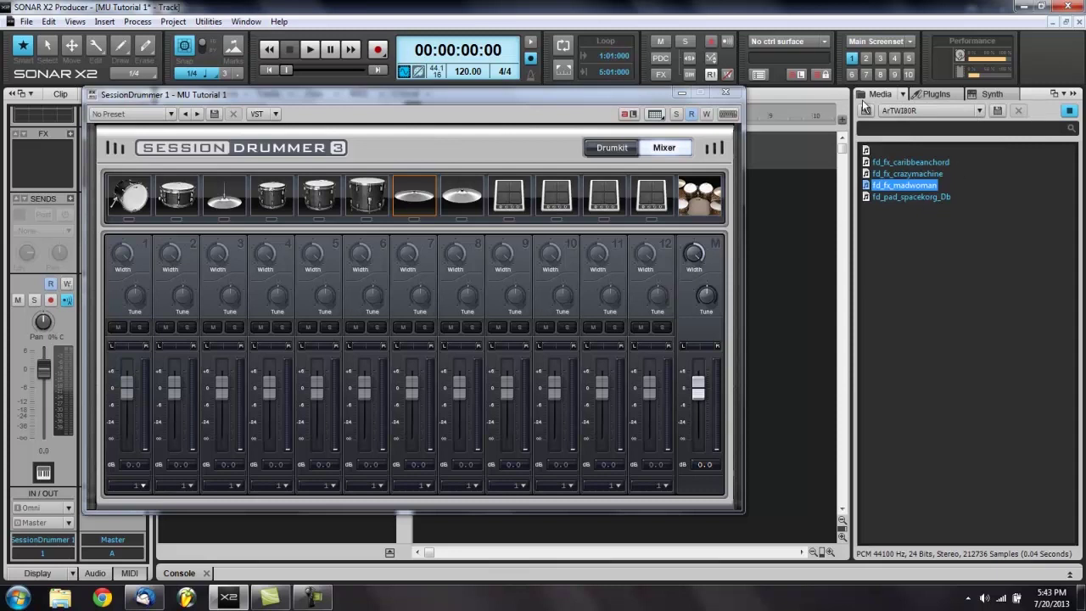
Look into the Breakbusters folder within Sample Magic and open the Deep Tech-House folder
click(863, 112)
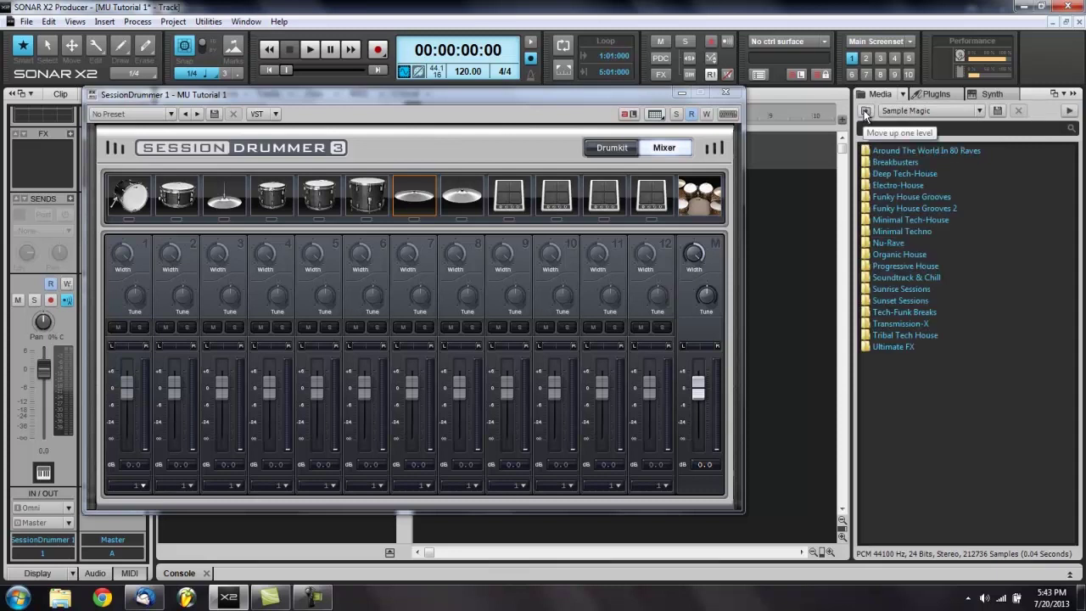
double_click(872, 163)
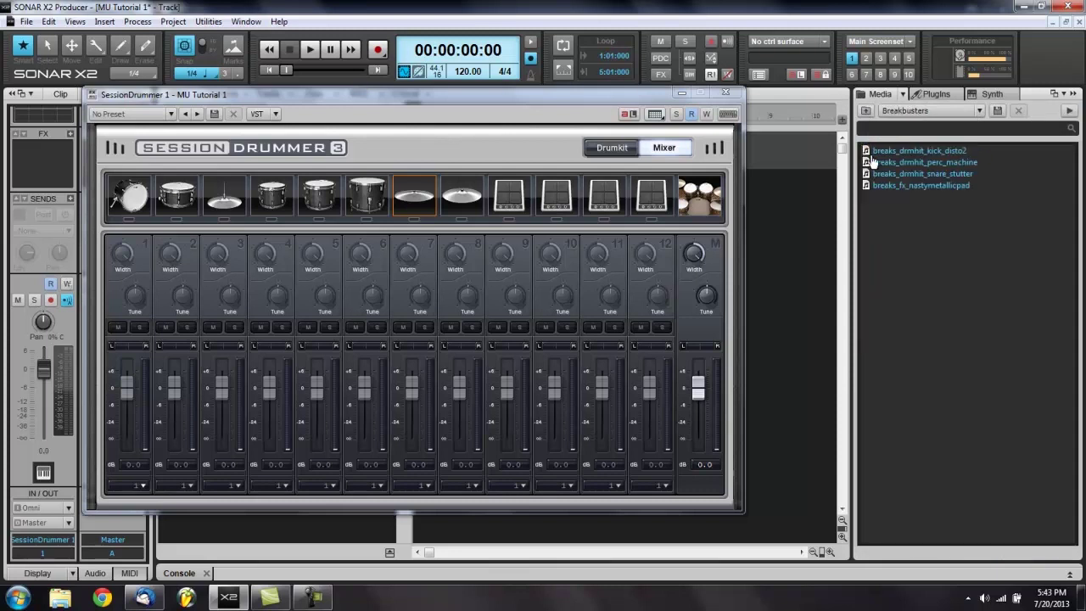
click(866, 111)
double_click(867, 173)
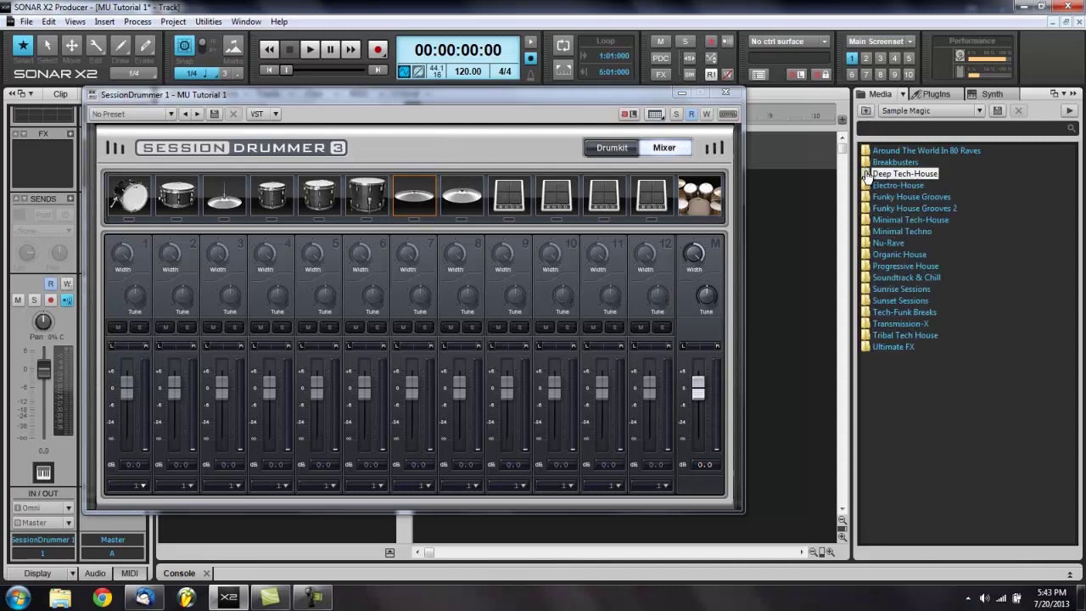
Preview the Deep Tech-House samples from dp_fx_snare verb echoes through dth_fx_mysterynoise
click(868, 175)
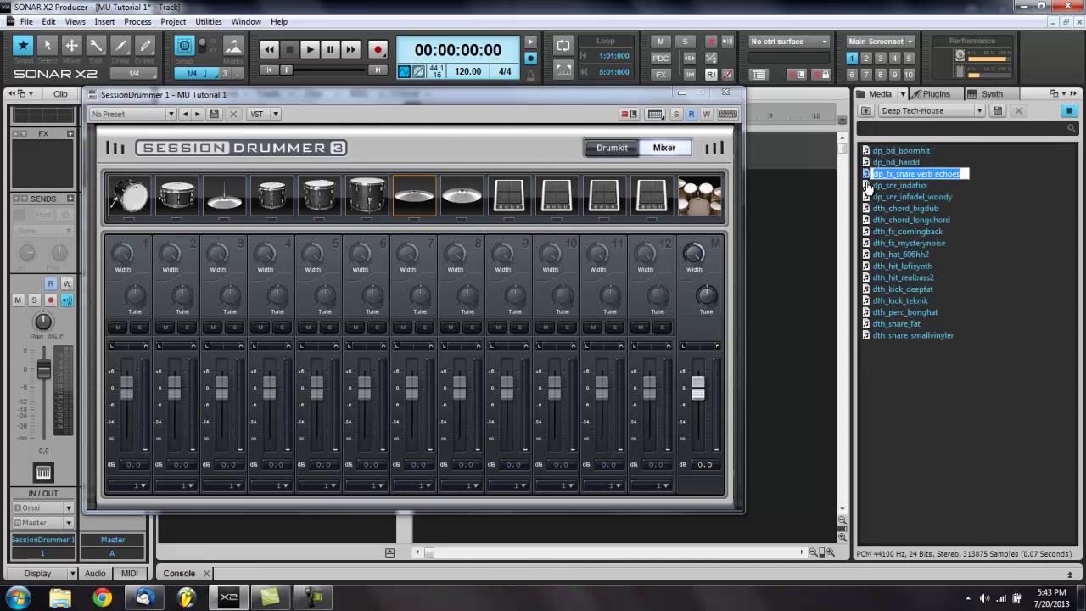
click(868, 187)
click(868, 196)
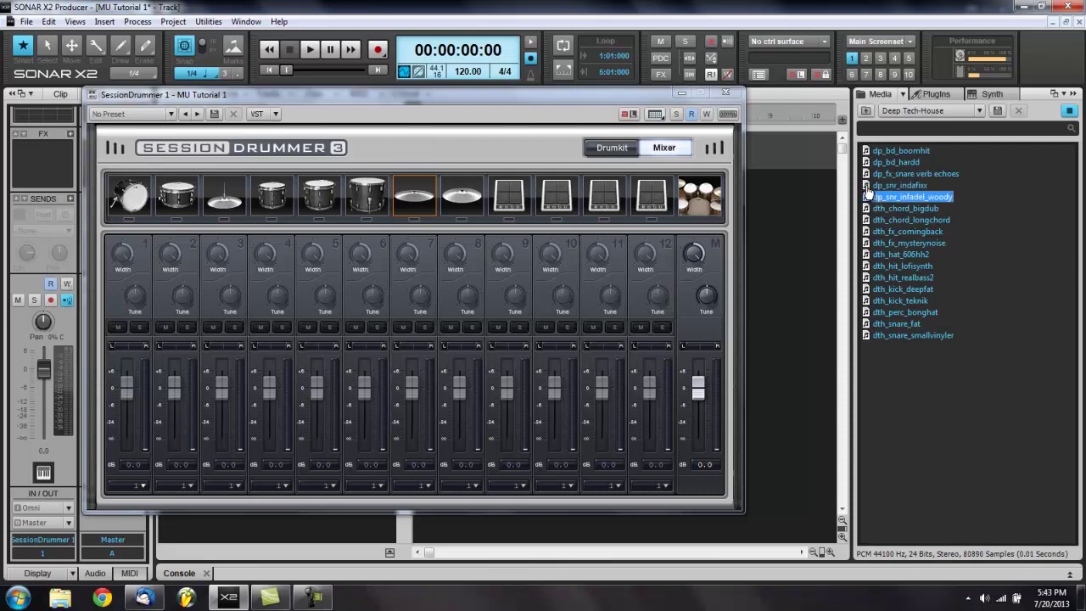
key(Down)
key(Down)
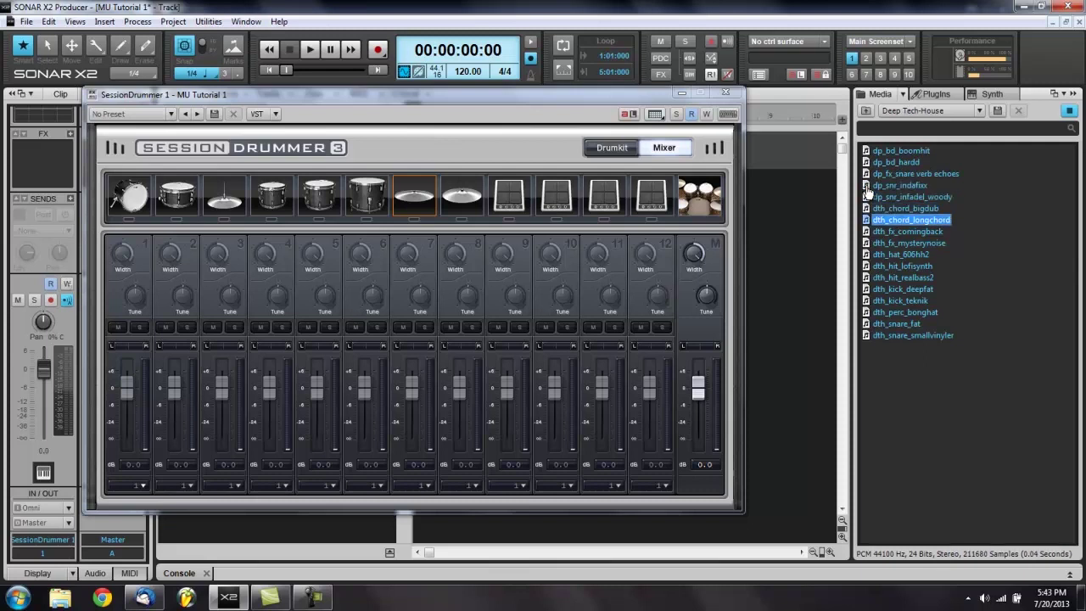
key(Down)
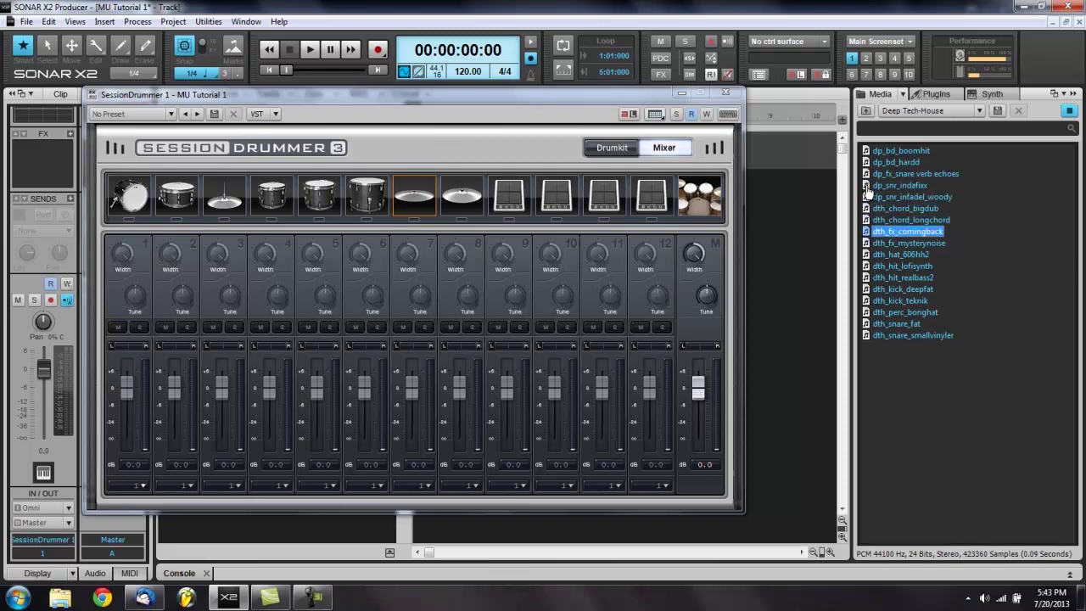
key(Down)
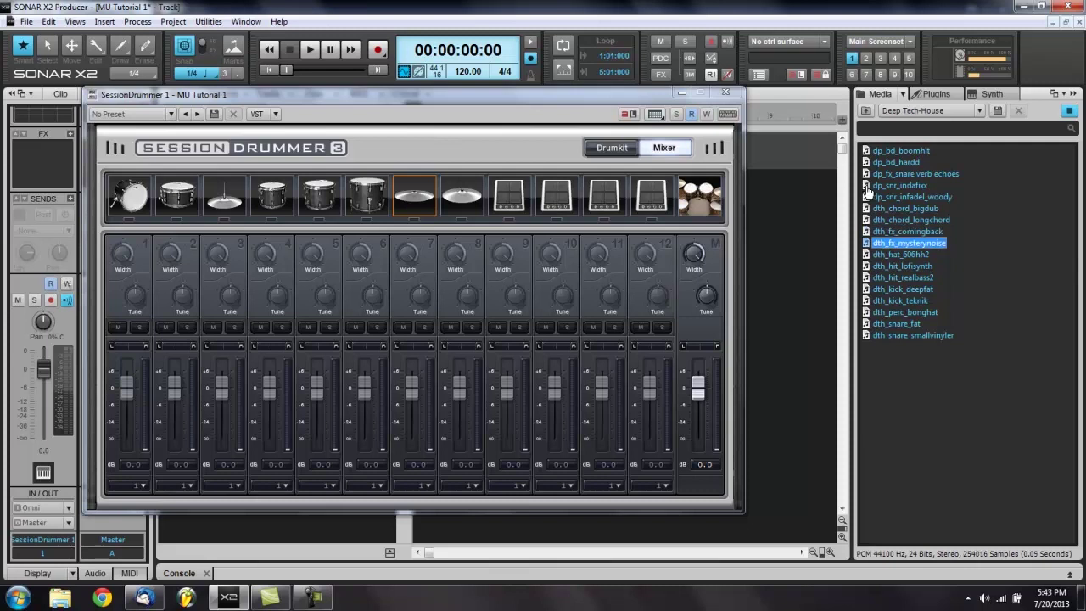
Audition the Deep Tech-House samples below dth_fx_mysterynoise and load dth_kick_deepfat onto Session Drummer's kick drum pad on channel 1
key(Down)
key(Down)
key(Down)
key(Down)
key(Down)
key(Up)
key(Down)
key(Down)
key(Up)
key(Up)
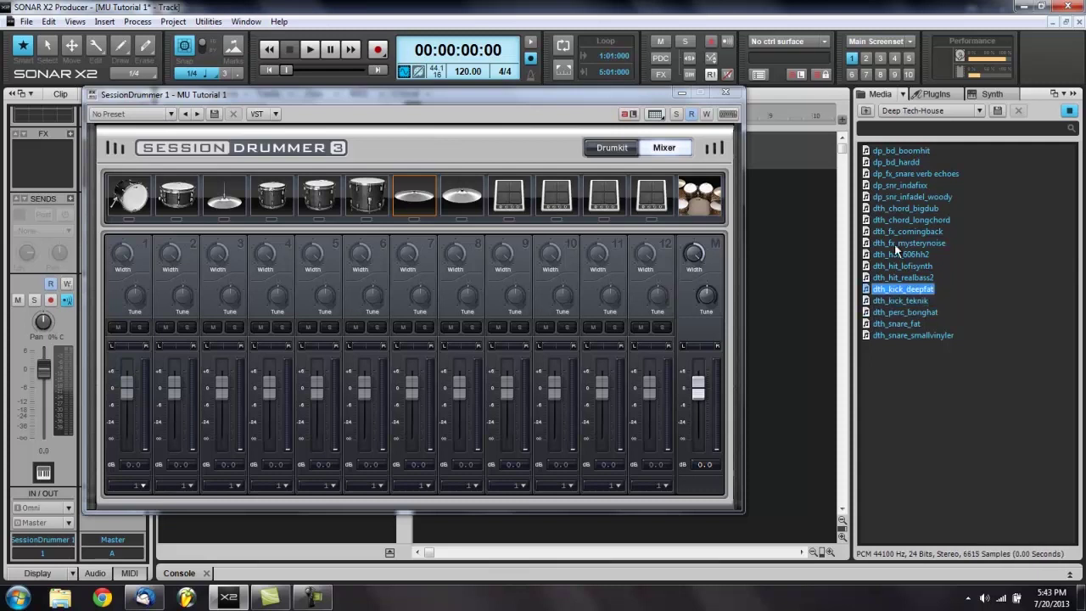
drag(865, 289, 134, 204)
Reopen the Deep Tech-House folder and preview its samples from dp_fx_snare verb echoes to dth_chord_longchord
click(867, 111)
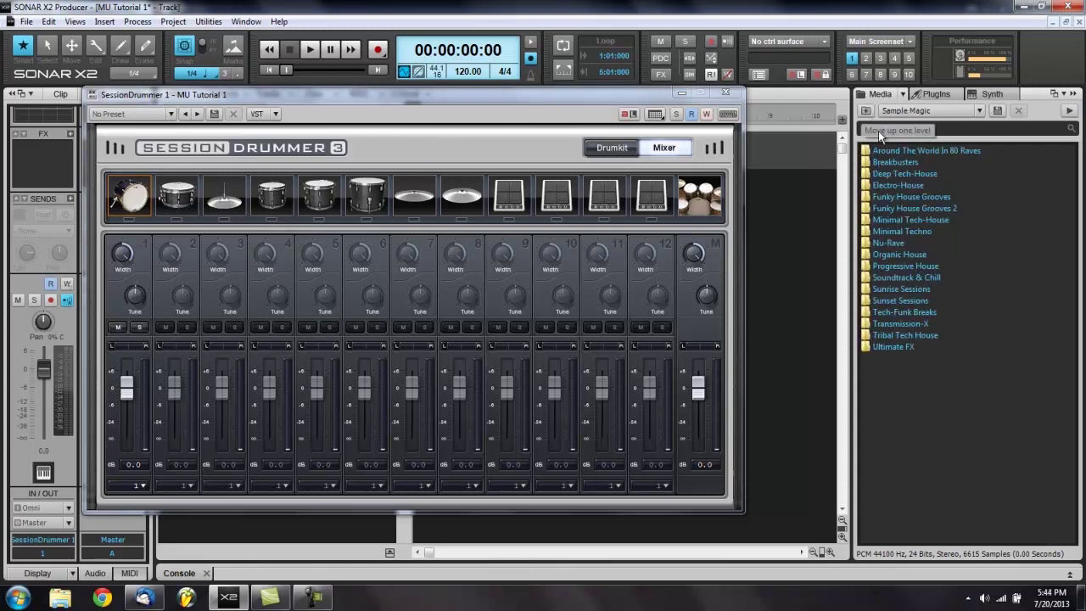
double_click(871, 174)
click(869, 173)
click(867, 185)
click(867, 197)
click(868, 208)
click(869, 220)
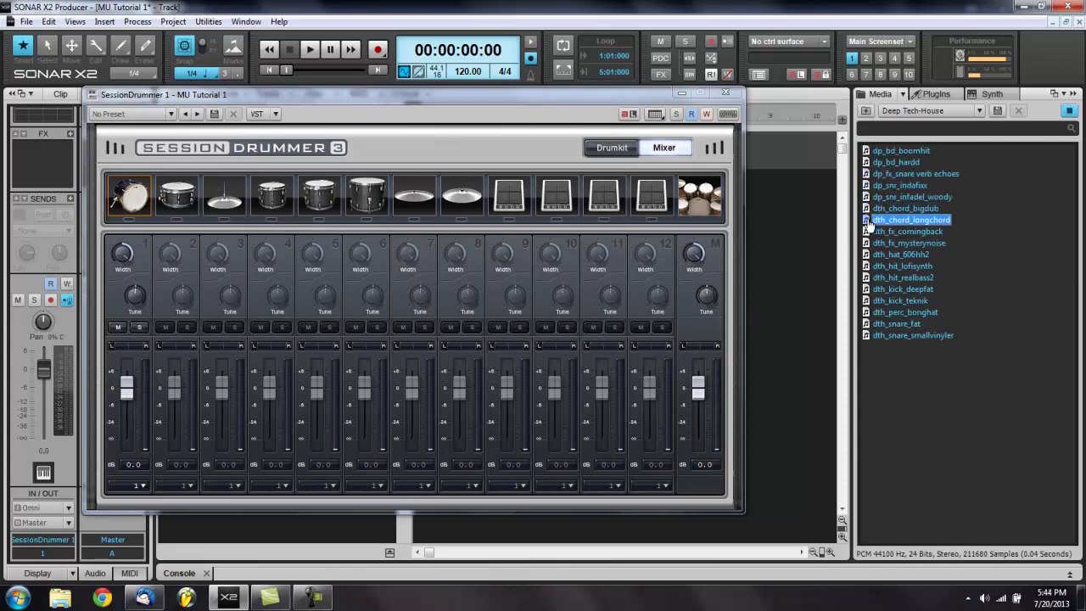
Open the Electro-House folder in Sample Magic and preview the samples from eh_hat_crispopen to eh_snr_dmx
click(866, 111)
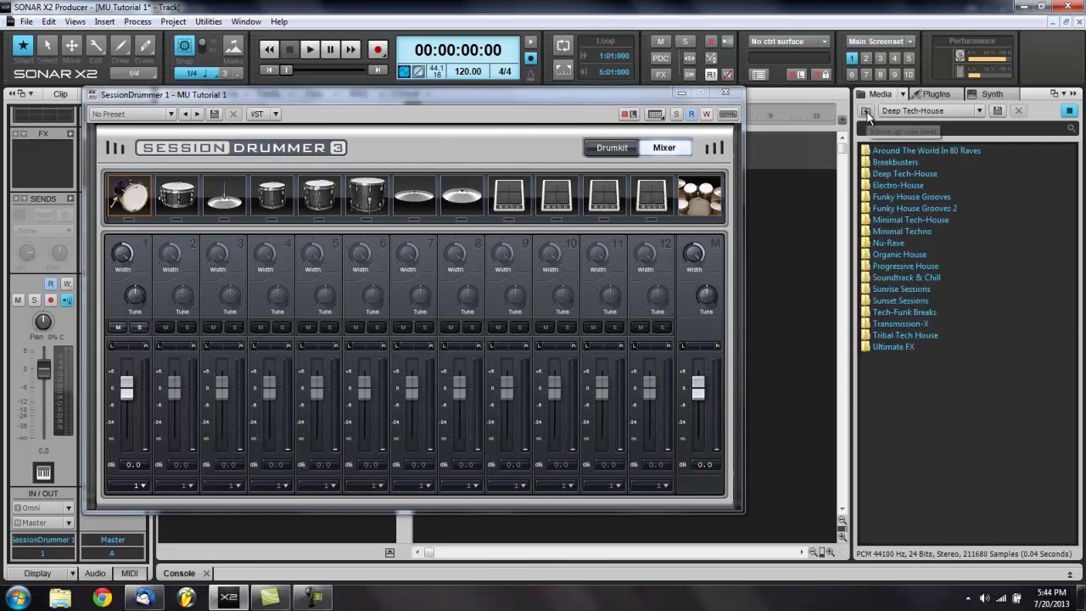
double_click(866, 185)
click(867, 186)
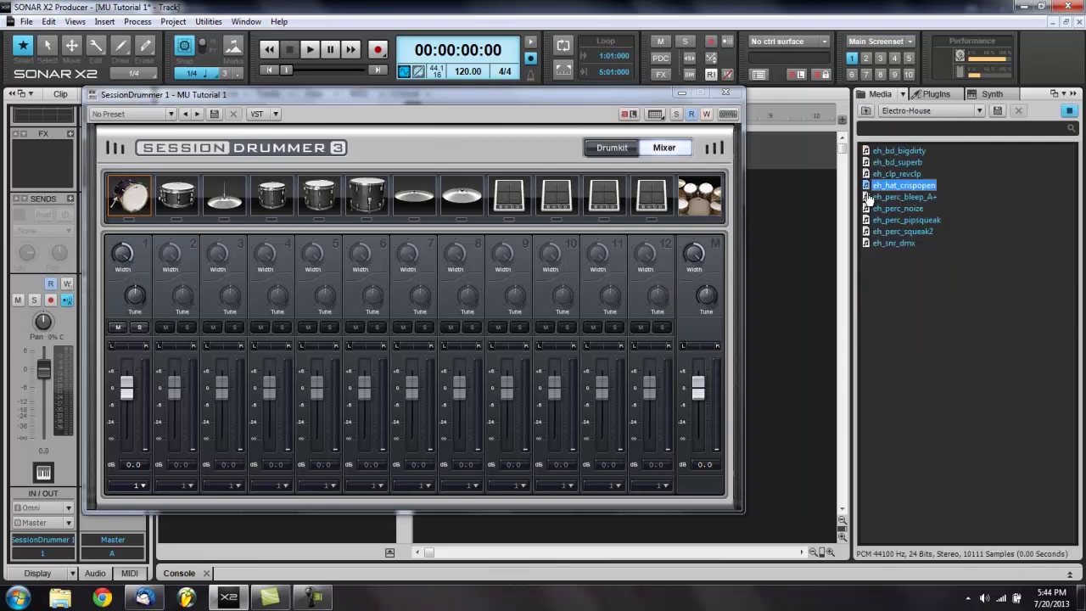
click(868, 197)
click(869, 209)
click(868, 220)
click(868, 231)
click(867, 243)
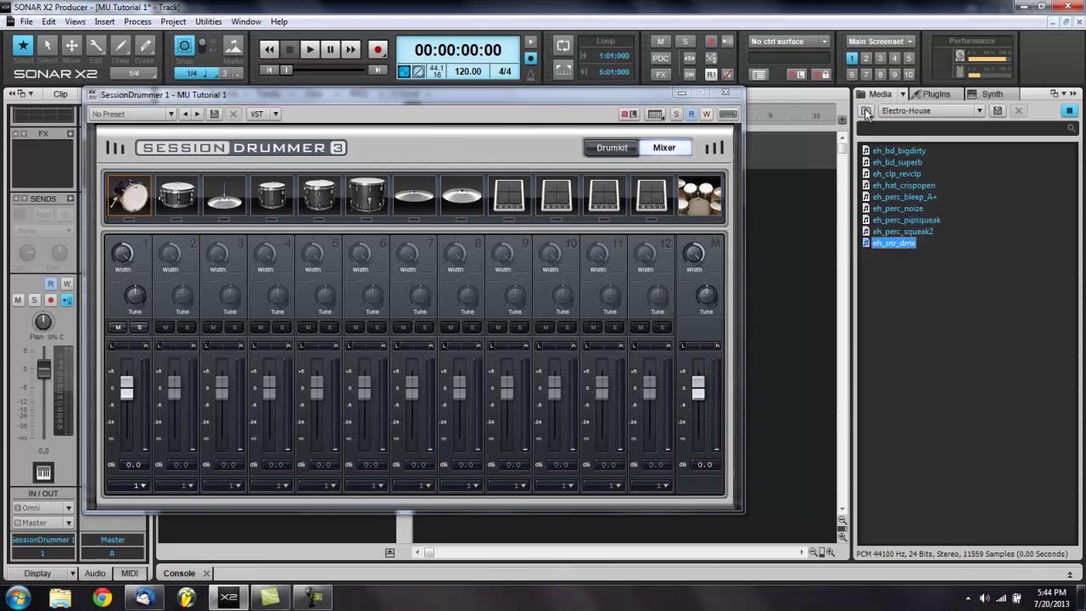
Open the Funky House Grooves folder and load fhg_drmhit_hihat_tite1 onto Session Drummer's hi-hat pad on channel 3
click(866, 111)
double_click(866, 197)
click(867, 197)
click(867, 186)
click(867, 198)
drag(866, 198, 232, 202)
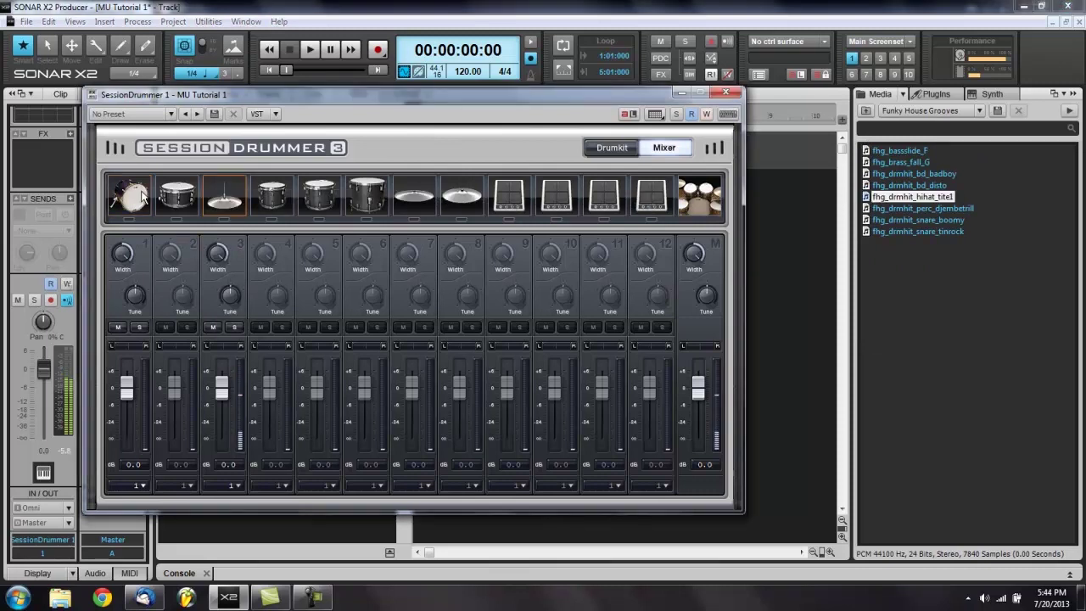
Preview the other Funky House Grooves samples, including fhg_drmhit_perc_djembetrill, fhg_drmhit_snare_boomy and fhg_brass_fall_G
click(876, 208)
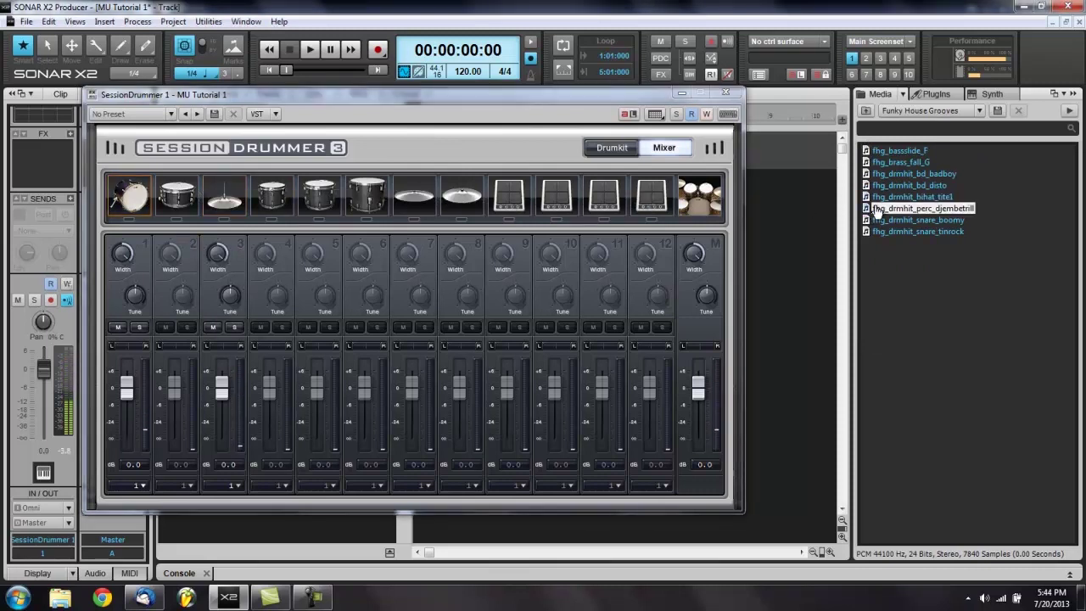
key(Down)
key(Down)
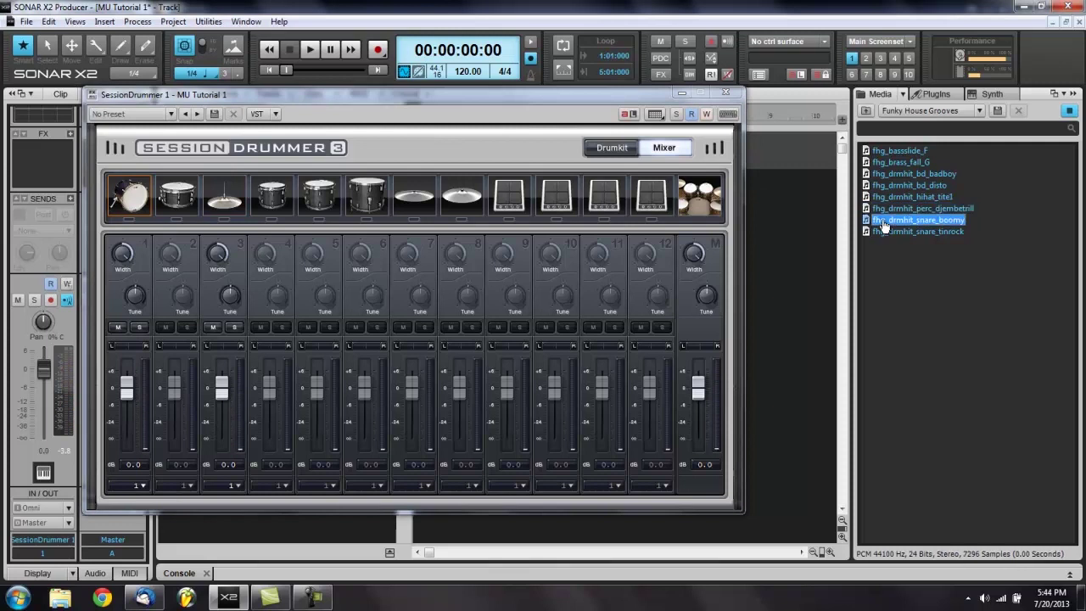
key(Up)
key(Up)
key(Up)
key(Up)
key(Up)
key(Up)
key(Up)
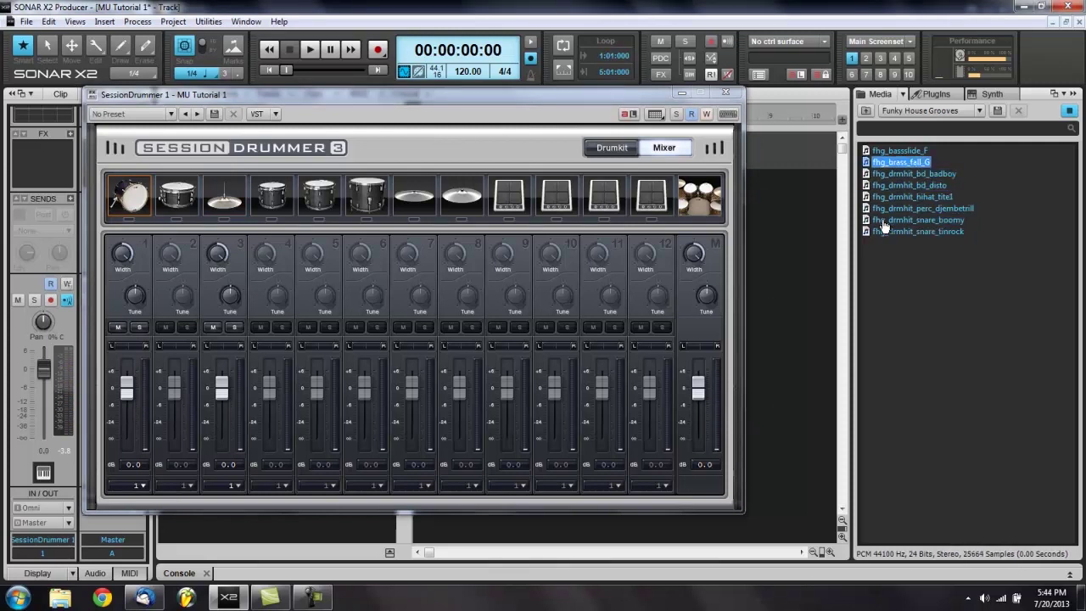
Open Funky House Grooves 2, audition its first samples and load fhg2_perc_congaroll onto Session Drummer's pad 9
click(867, 109)
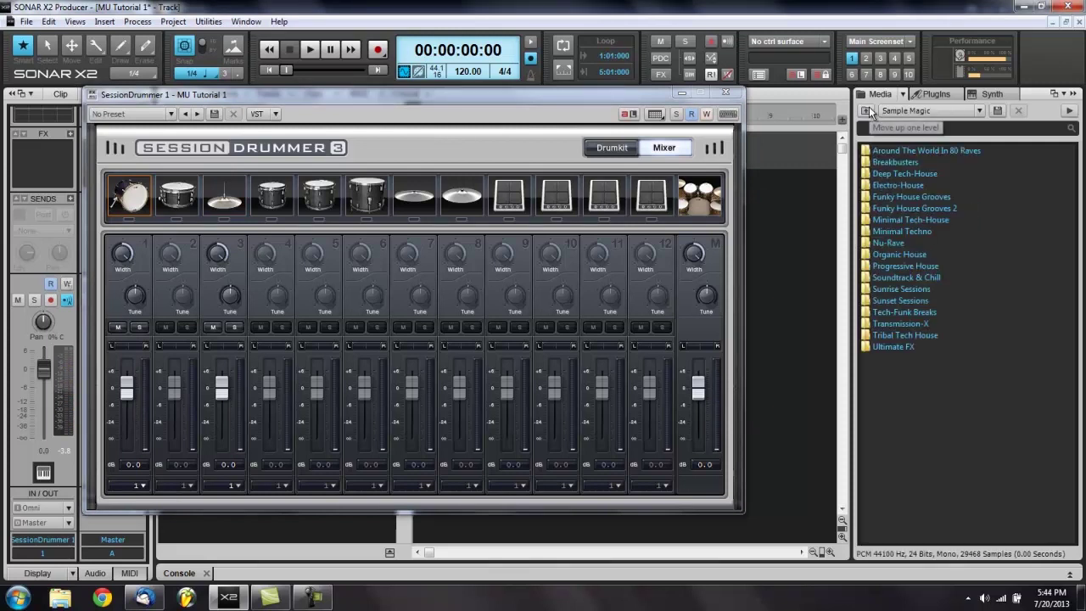
double_click(874, 208)
click(871, 185)
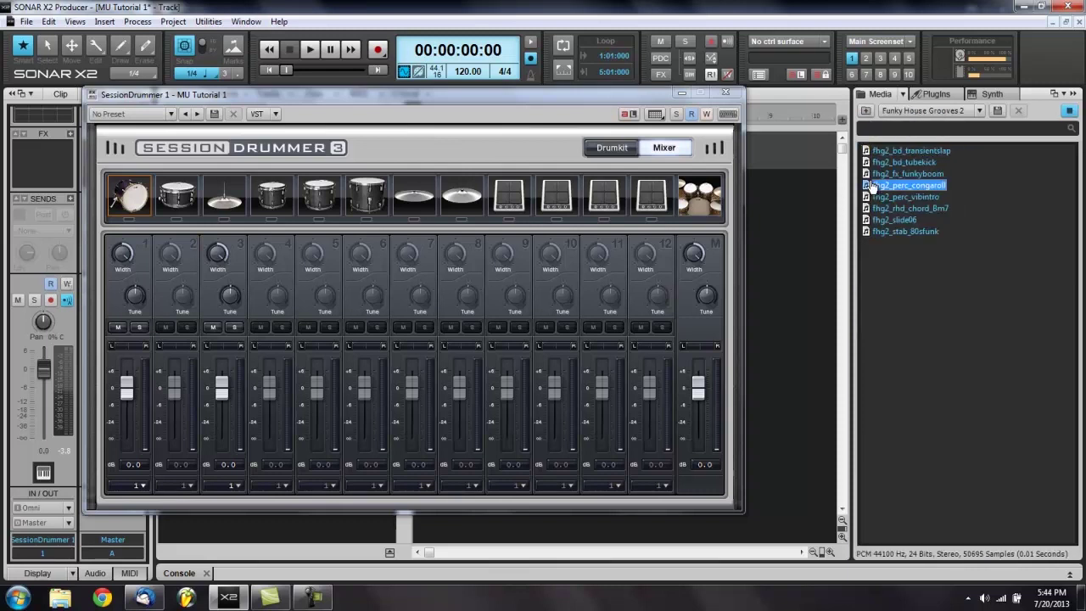
key(Up)
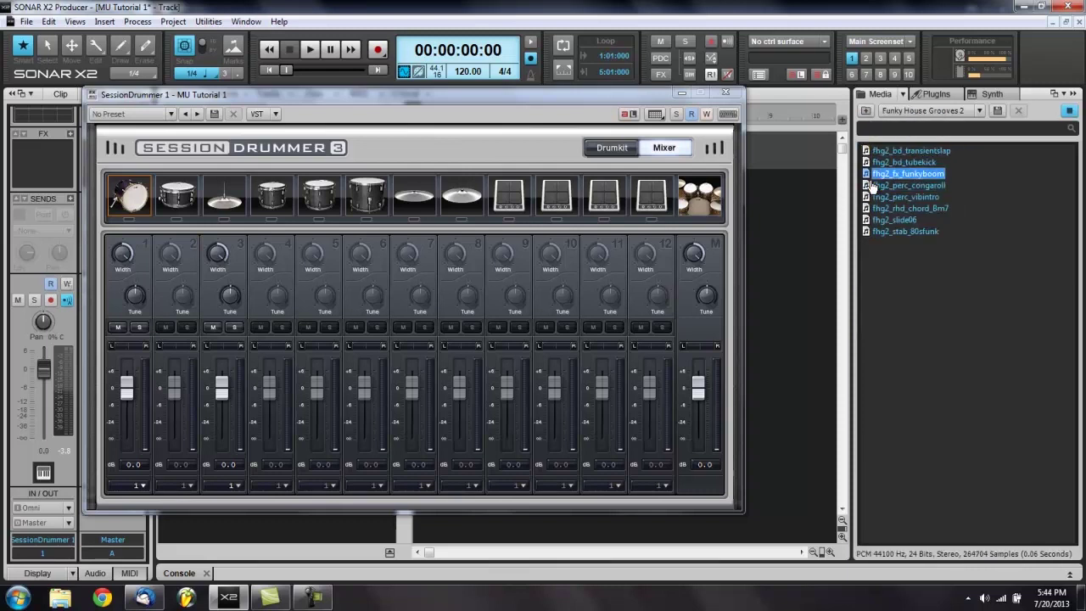
key(Up)
key(Up)
key(Down)
key(Down)
key(Down)
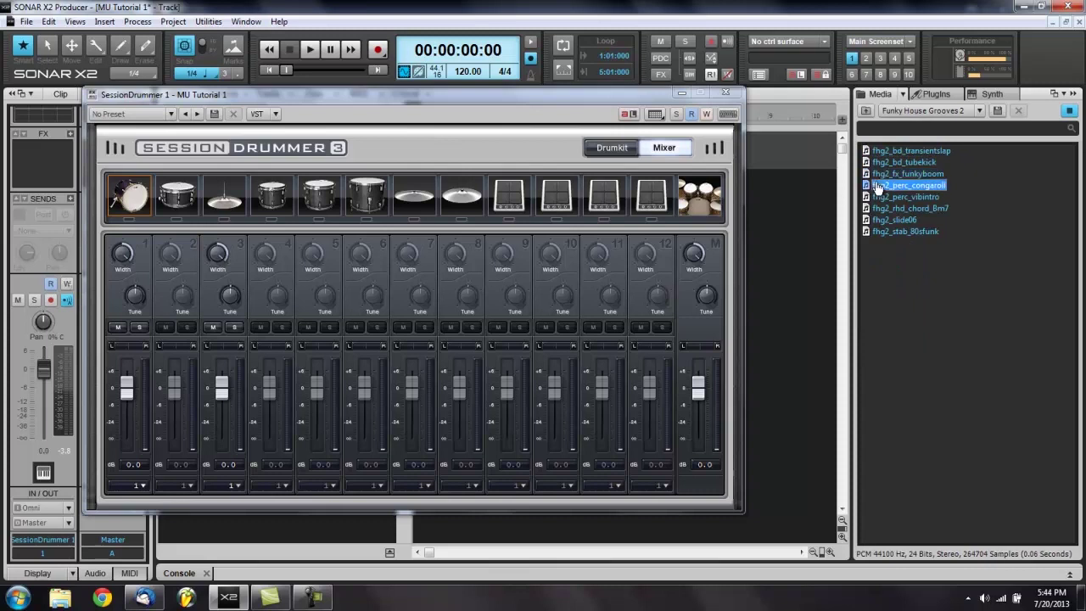
drag(876, 187, 509, 205)
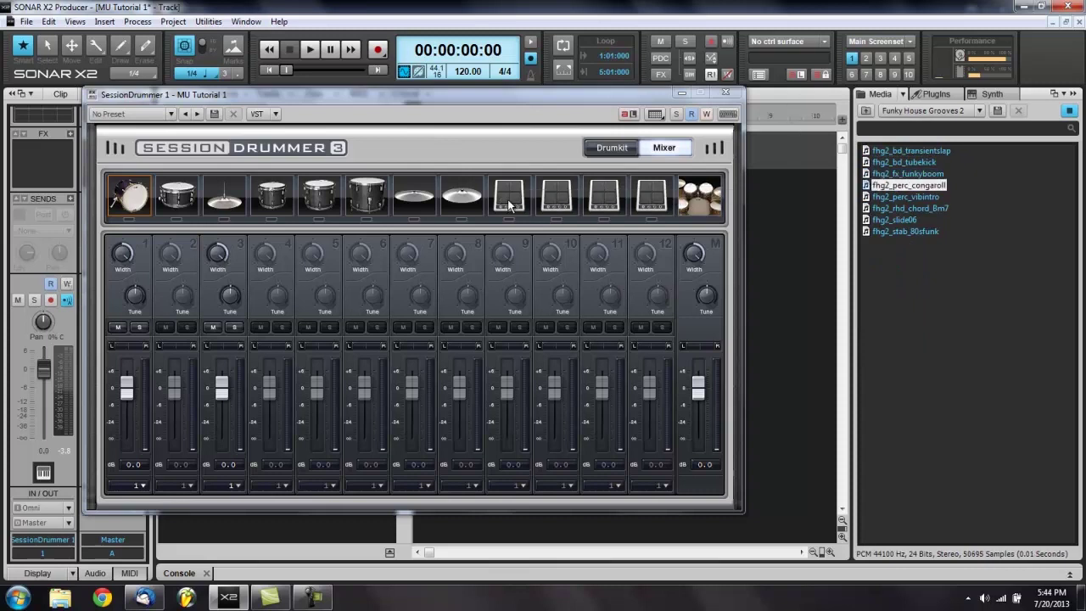
Preview the samples fhg2_perc_vibintro, fhg2_rhd_chord_Bm7, fhg2_slide06 and fhg2_stab_80sfunk
click(922, 199)
click(909, 210)
click(901, 221)
click(896, 232)
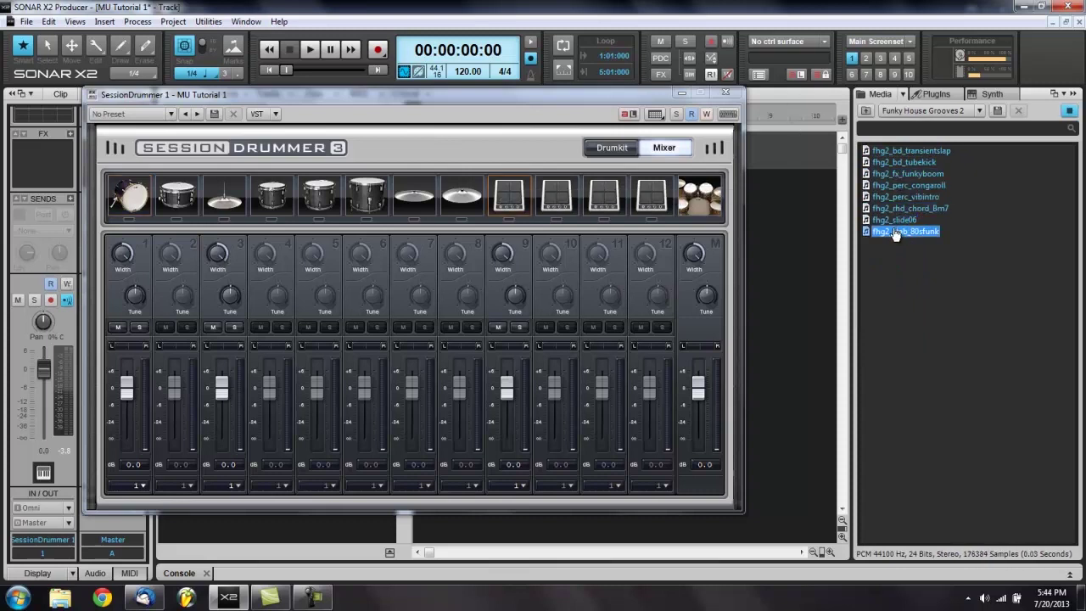
Preview mth_fx_techstab in the Minimal Tech-House folder, and nr_perc_gargle and nr_fx_downslide in the Nu-Rave folder
click(866, 111)
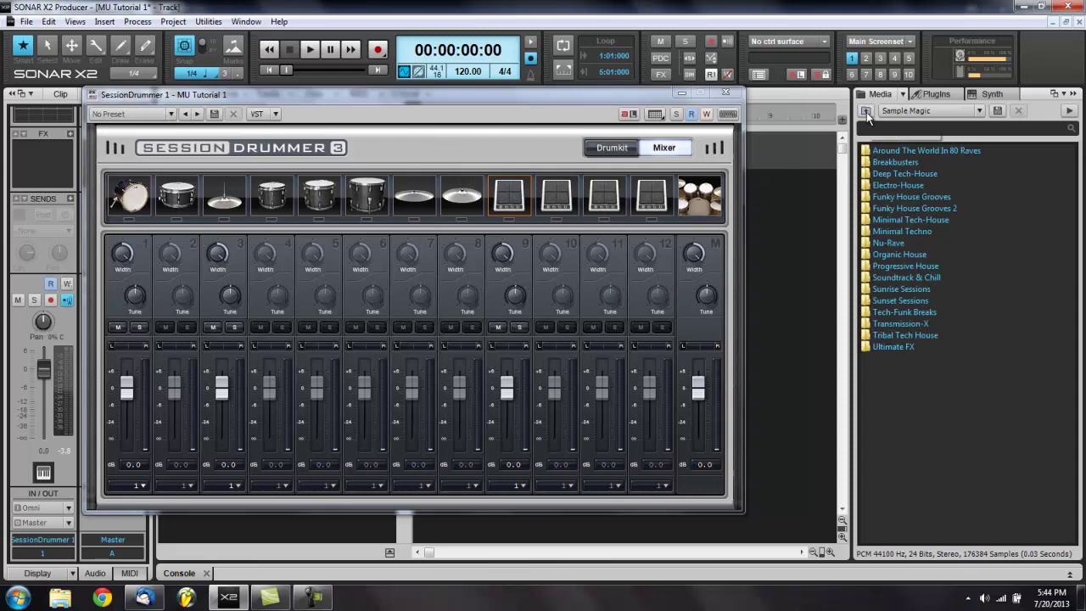
double_click(863, 220)
click(868, 157)
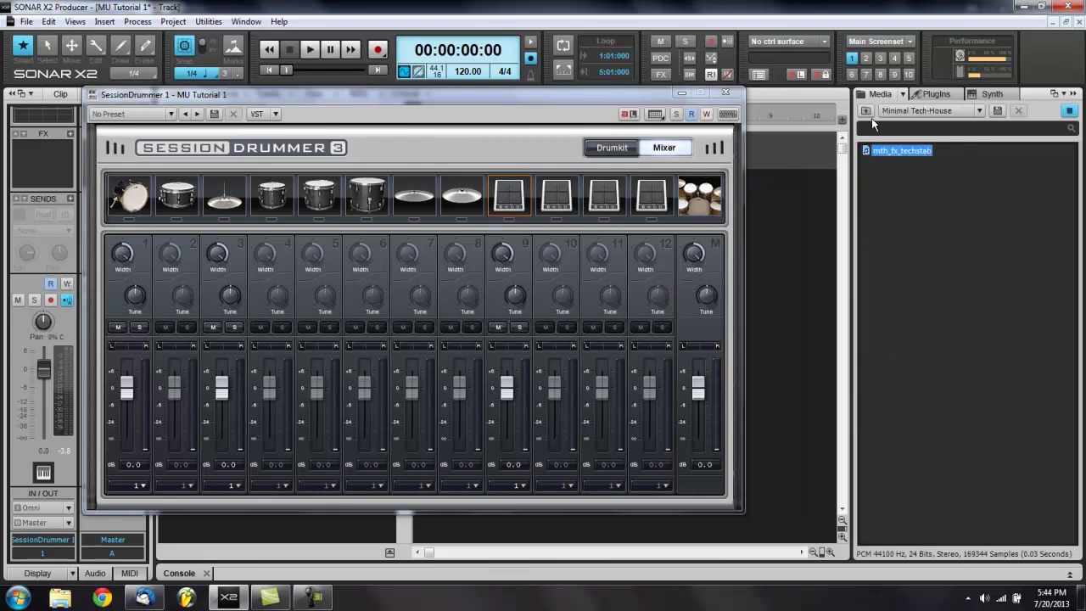
click(866, 111)
double_click(867, 245)
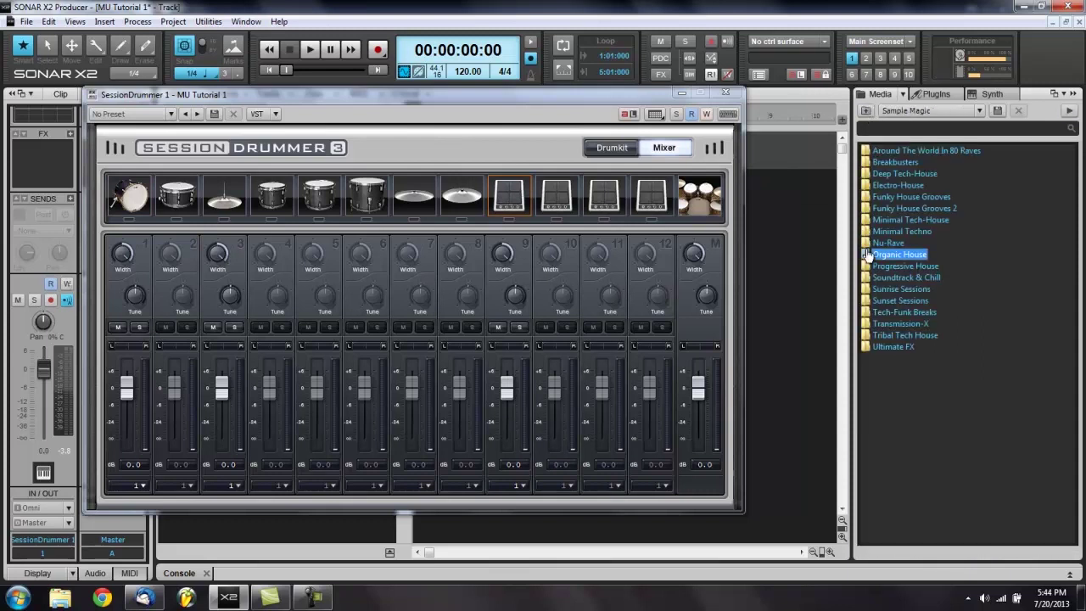
click(870, 163)
click(872, 151)
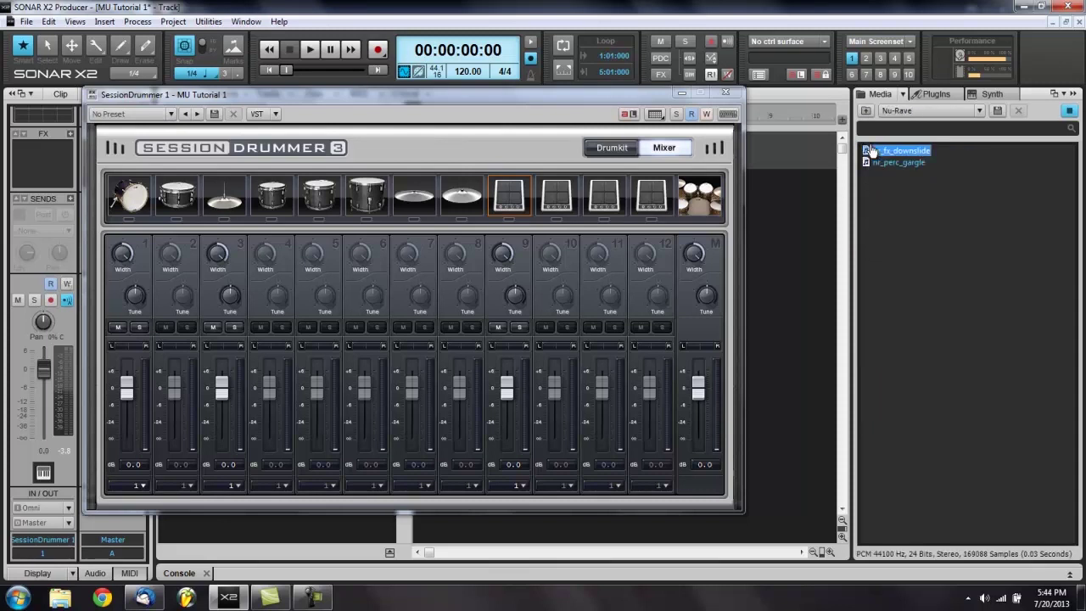
Preview the Organic House samples down to oh_snare_discofan and go back up to the One Shots folder
click(866, 111)
double_click(866, 256)
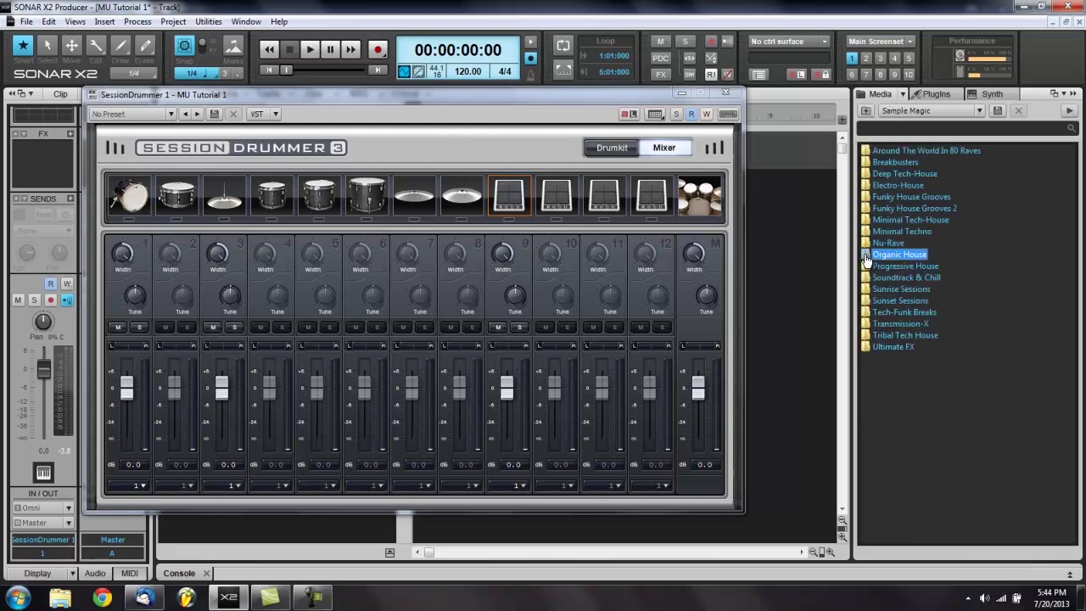
key(Down)
key(Down)
key(Down)
key(Down)
key(Down)
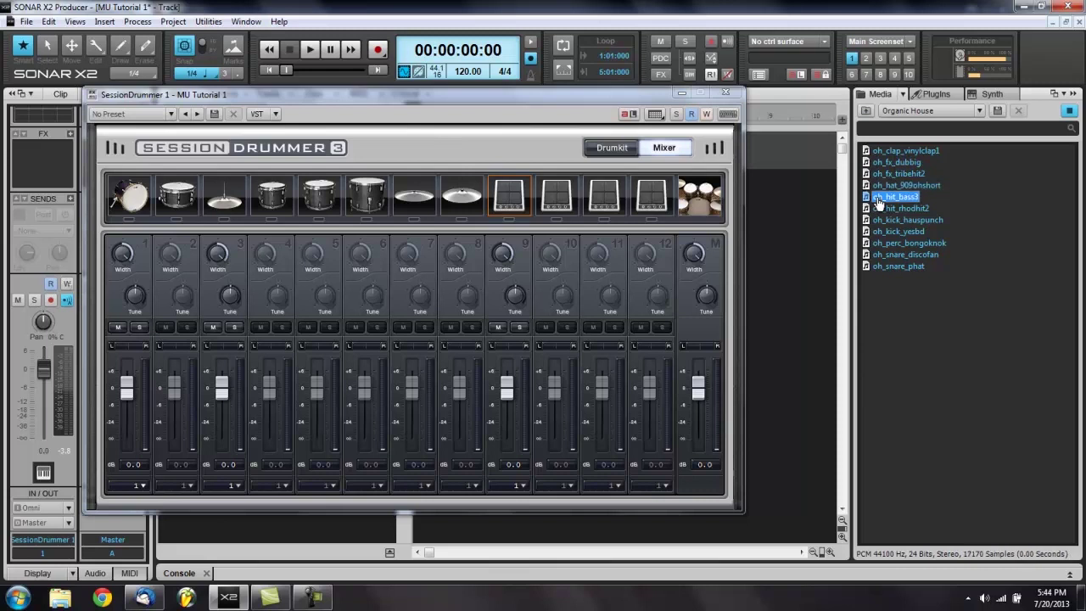
key(Down)
key(Down)
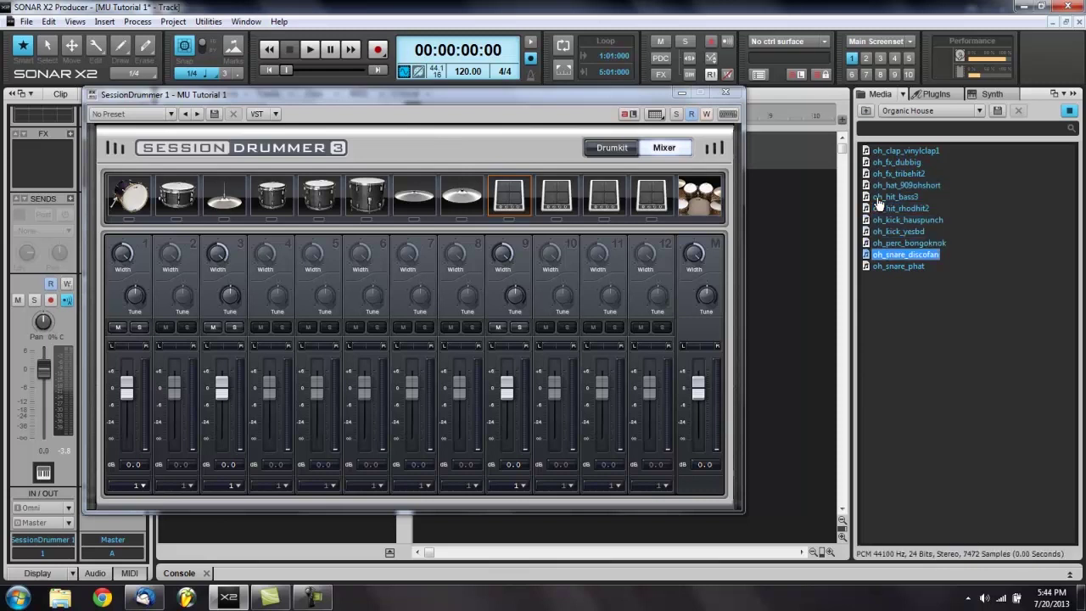
click(866, 111)
click(865, 110)
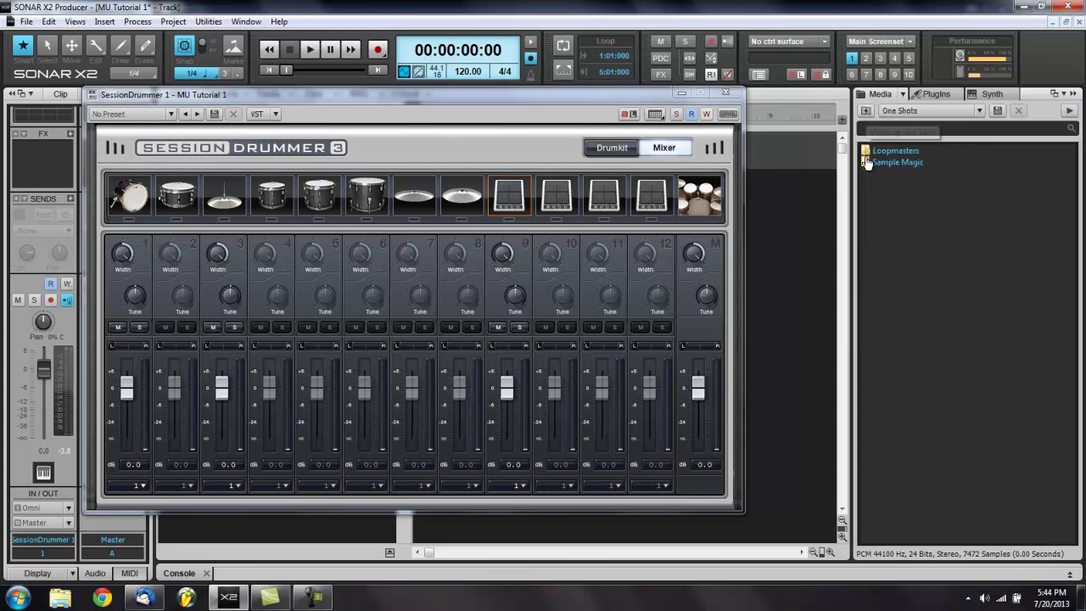
Open the 2020_VISION DEEP TECH HOUSE and TECHNO folder inside Loopmasters and preview the sample 2020_DD_FX2
double_click(867, 161)
click(865, 111)
double_click(867, 151)
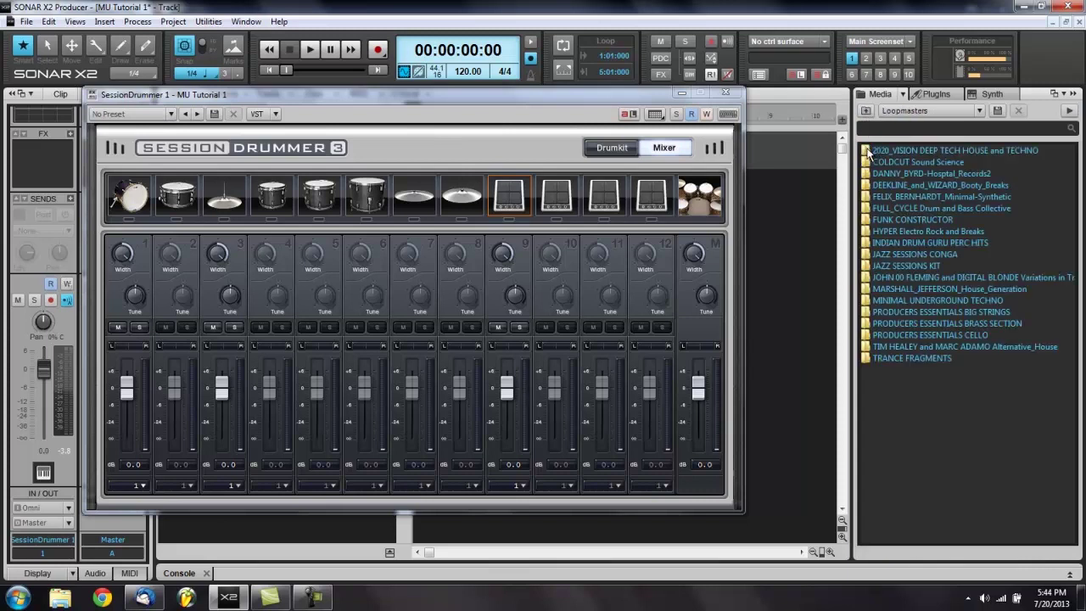
click(868, 161)
double_click(867, 151)
click(867, 151)
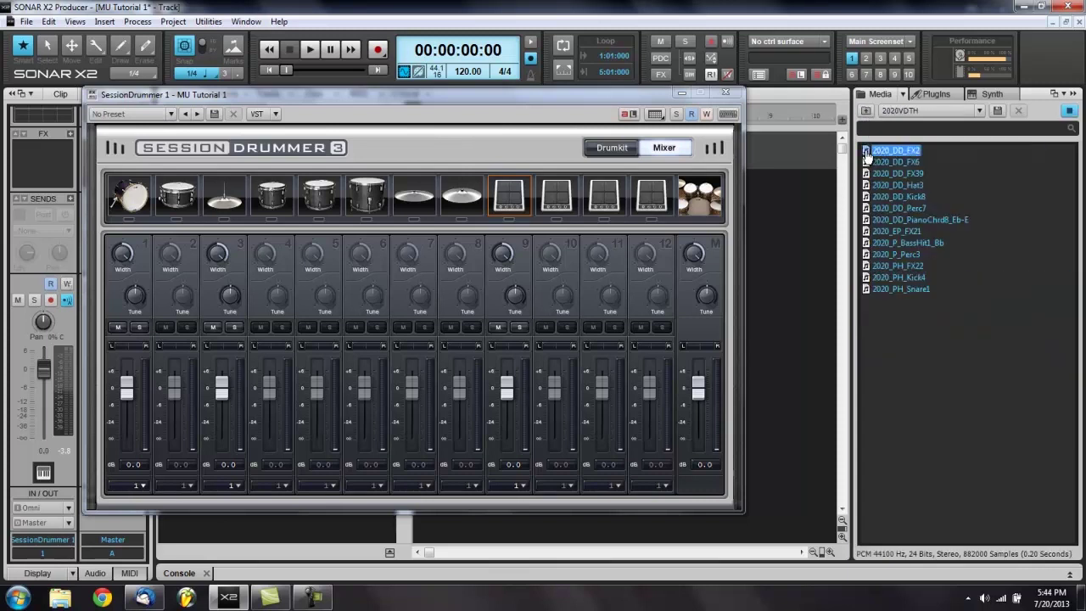
Audition the 2020VDTH samples from 2020_DD_FX6 down to 2020_P_Perc3 and load 2020_P_Perc3 onto Session Drummer's pad 2
click(866, 163)
key(Down)
key(Down)
key(Down)
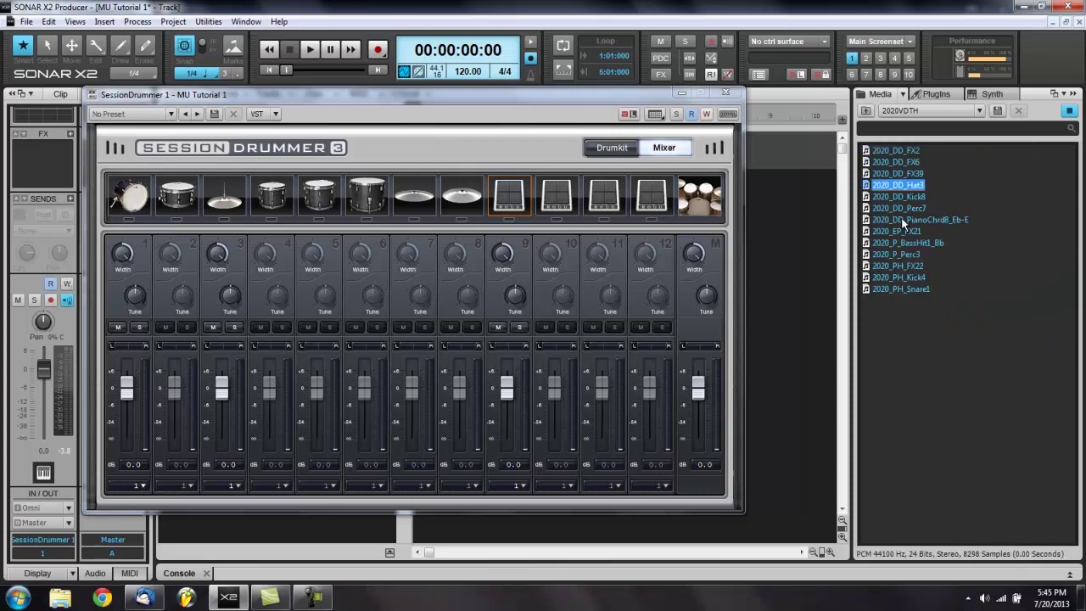
key(Down)
key(Down)
key(Down)
key(Down)
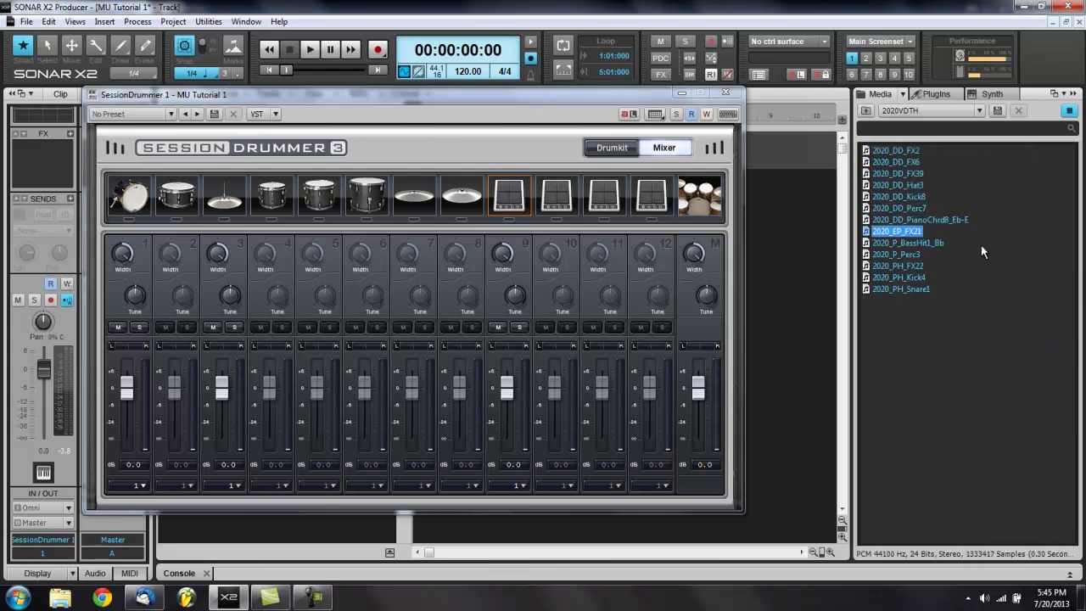
key(Down)
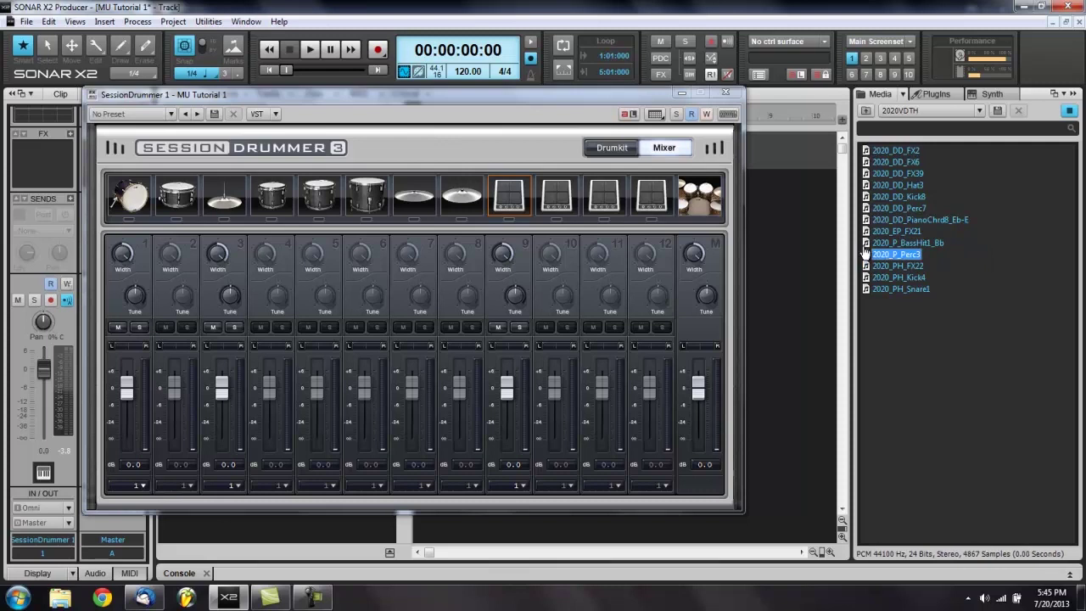
drag(867, 255, 188, 204)
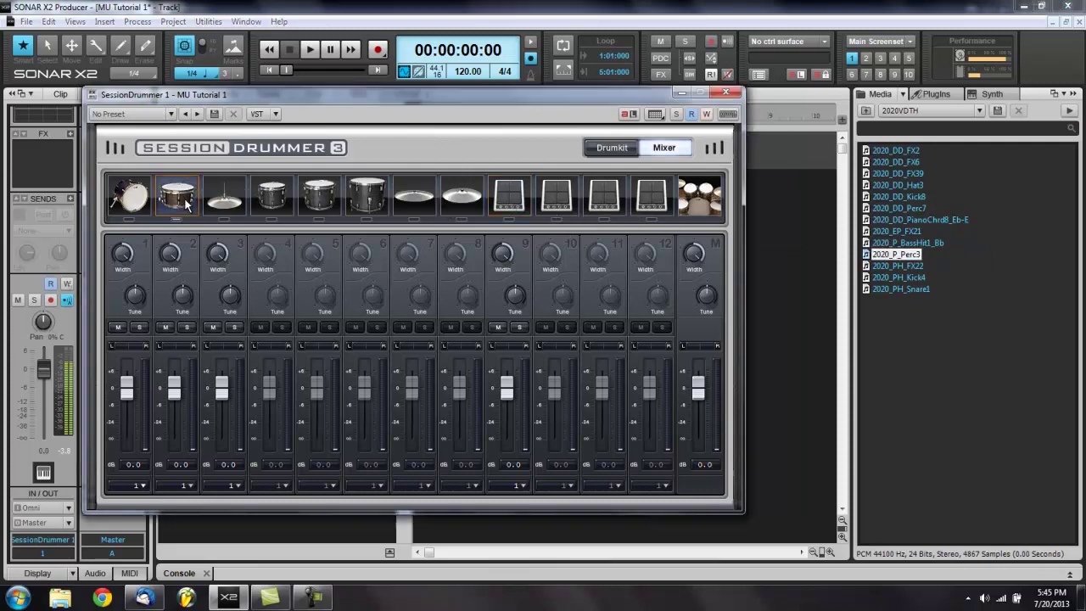
Play Session Drummer's pads 1, 2 and 3 to hear the loaded sounds together
click(144, 201)
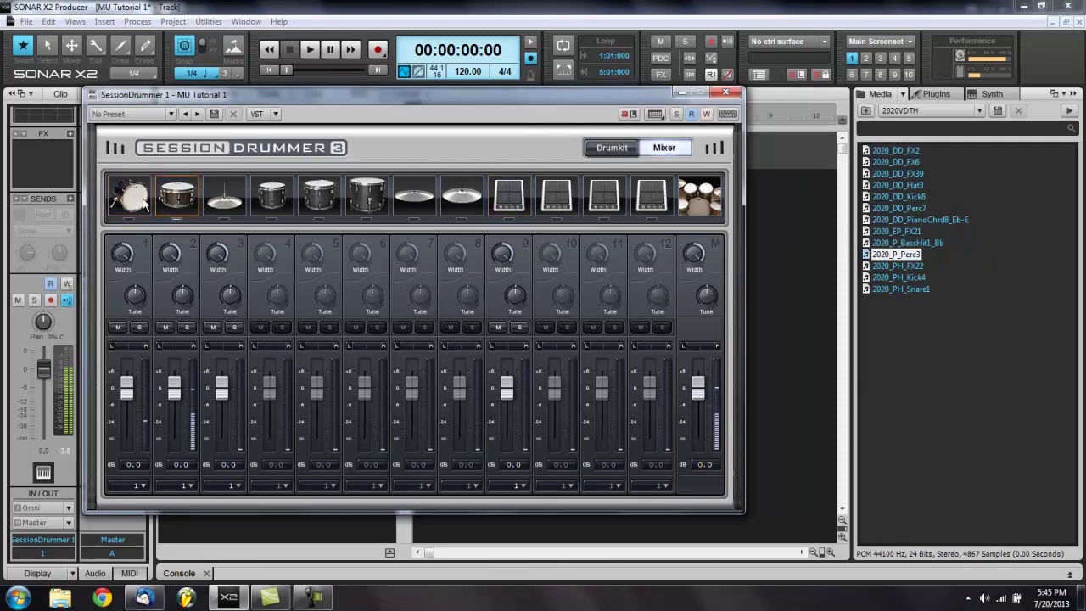
click(182, 201)
click(230, 200)
click(230, 201)
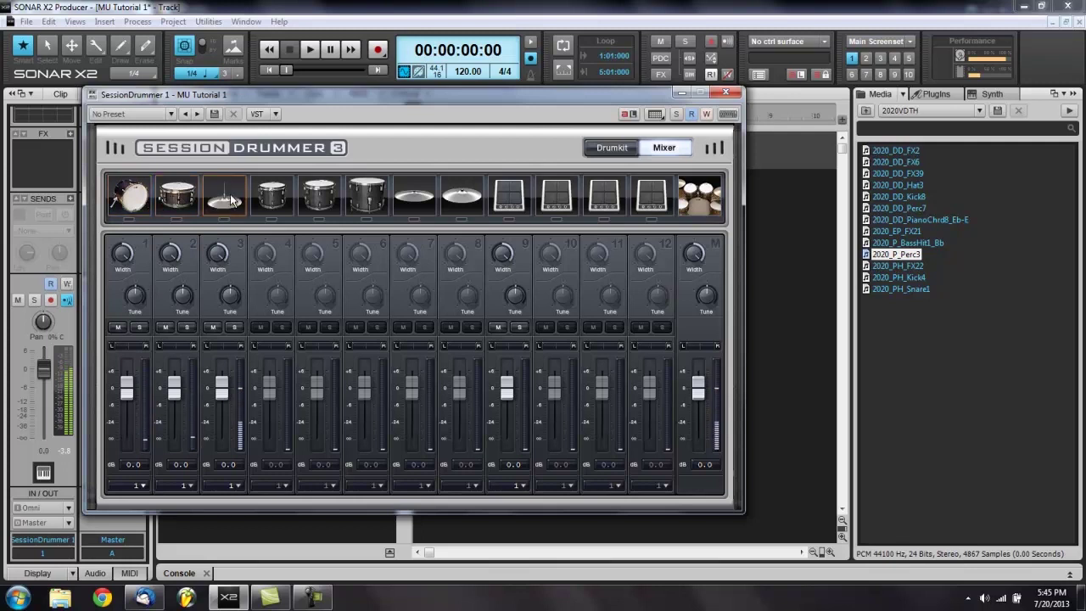
Preview 2020_PH_FX22, 2020_PH_Kick4 and 2020_PH_Snare1 and go back up to the Loopmasters folder
click(877, 266)
click(875, 278)
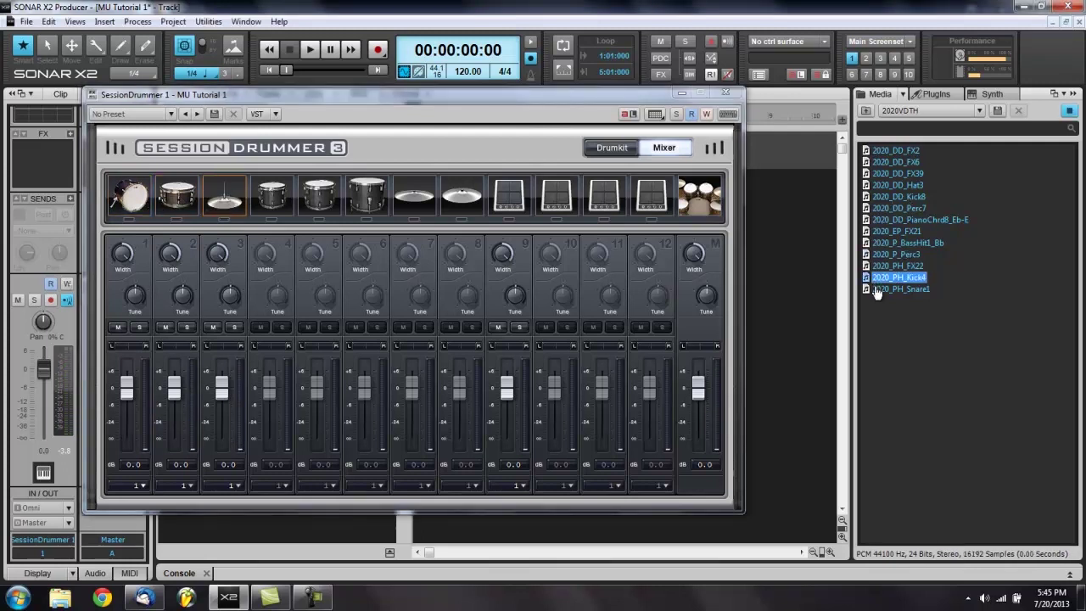
click(877, 289)
click(866, 114)
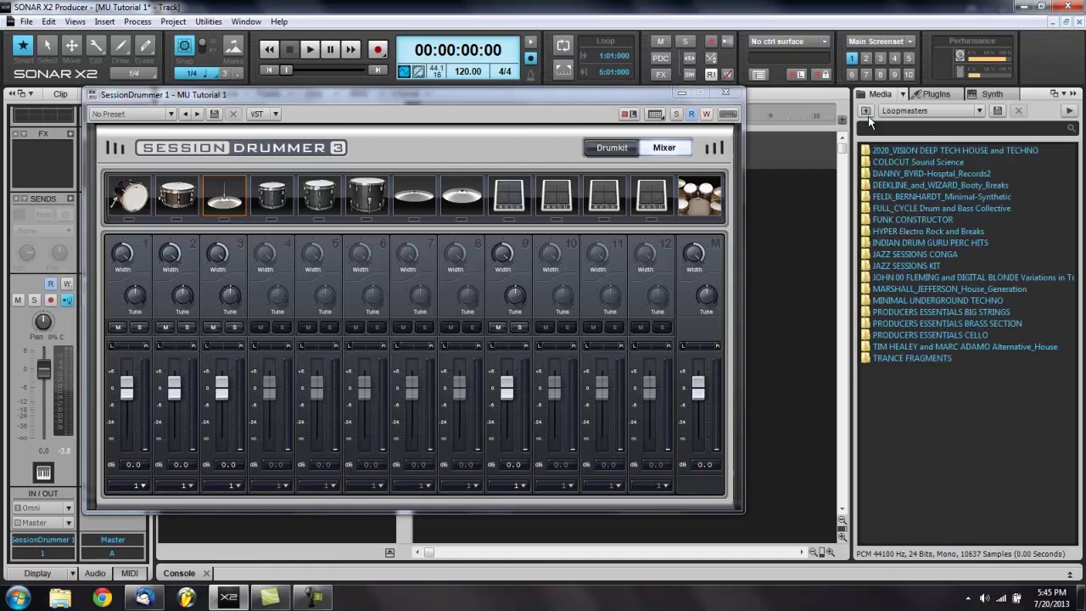
Open the DANNY_BYRD-Hosptal_Records2 folder and preview its DBD kick samples, including DBD_KICK16, DBD_KICK20 and DBD_KICK9
double_click(870, 175)
click(868, 222)
click(867, 230)
click(868, 238)
click(867, 231)
click(867, 225)
key(Up)
key(Up)
key(Up)
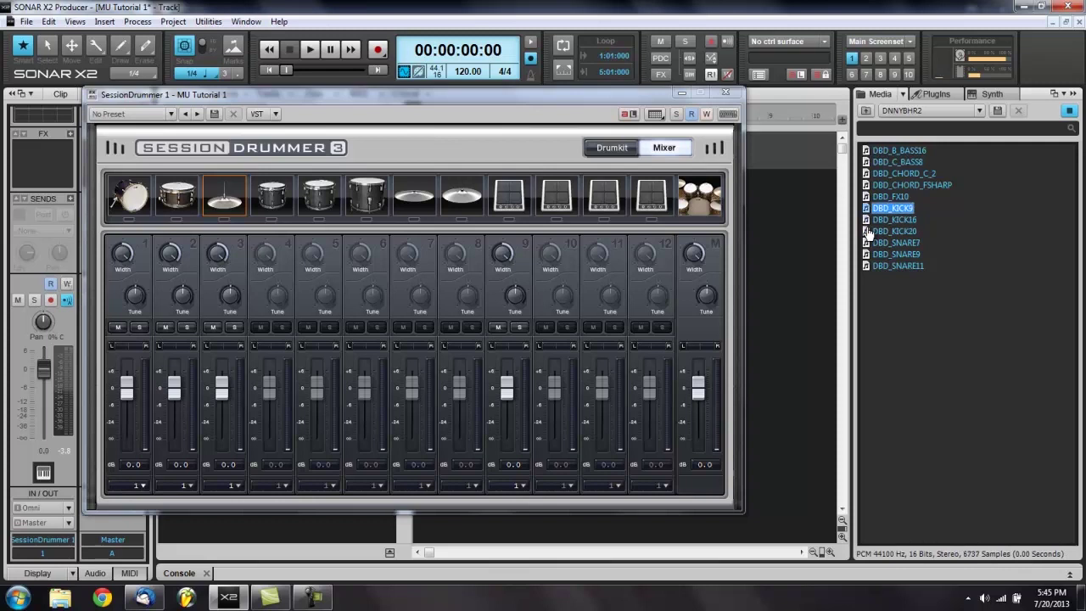
key(Down)
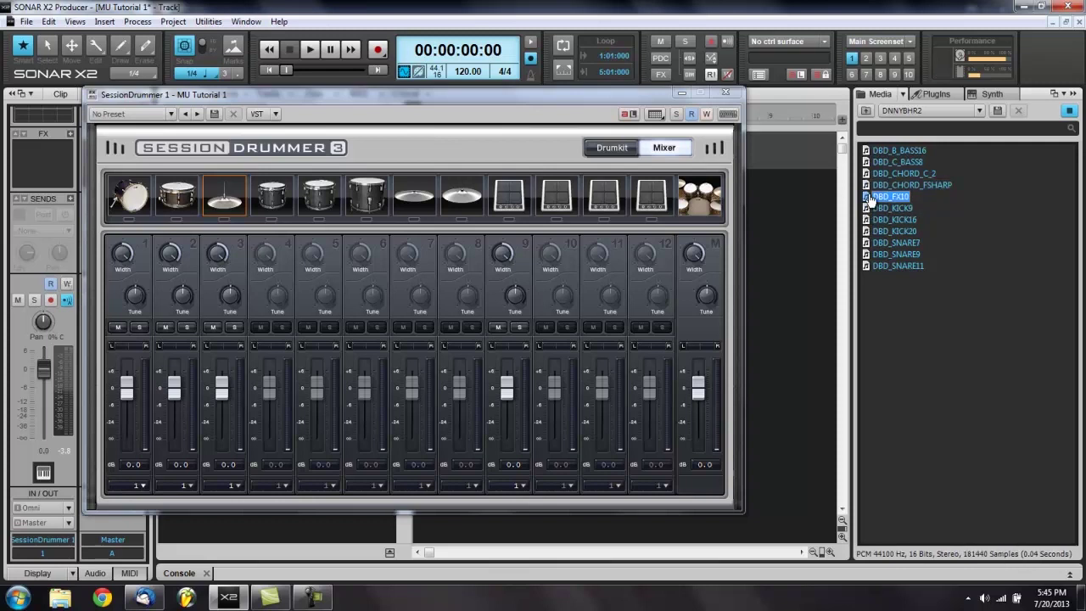
Compare the DBD samples once more, load DBD_FX10 onto Session Drummer's pad 10 and go back up to Loopmasters
click(868, 231)
click(867, 243)
click(867, 232)
click(864, 223)
key(Up)
key(Up)
drag(865, 200, 554, 197)
click(865, 111)
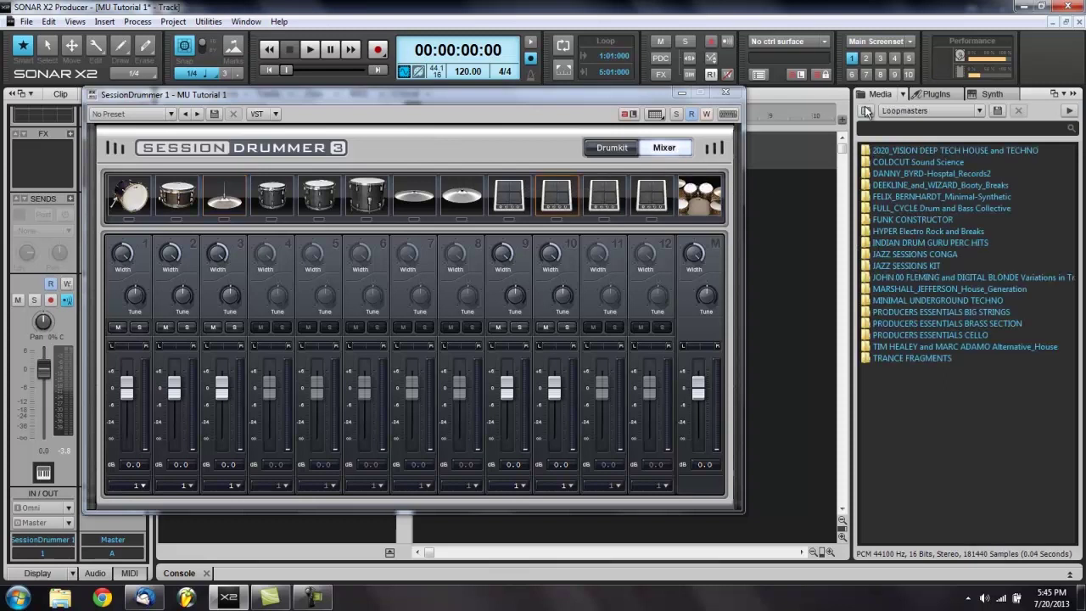
Open the DEEKLINE_and_WIZARD_Booty_Breaks folder and preview its DW_KIK samples around DW_KIK_21
double_click(870, 185)
click(878, 326)
key(Down)
key(Down)
key(Up)
key(Up)
key(Up)
key(Up)
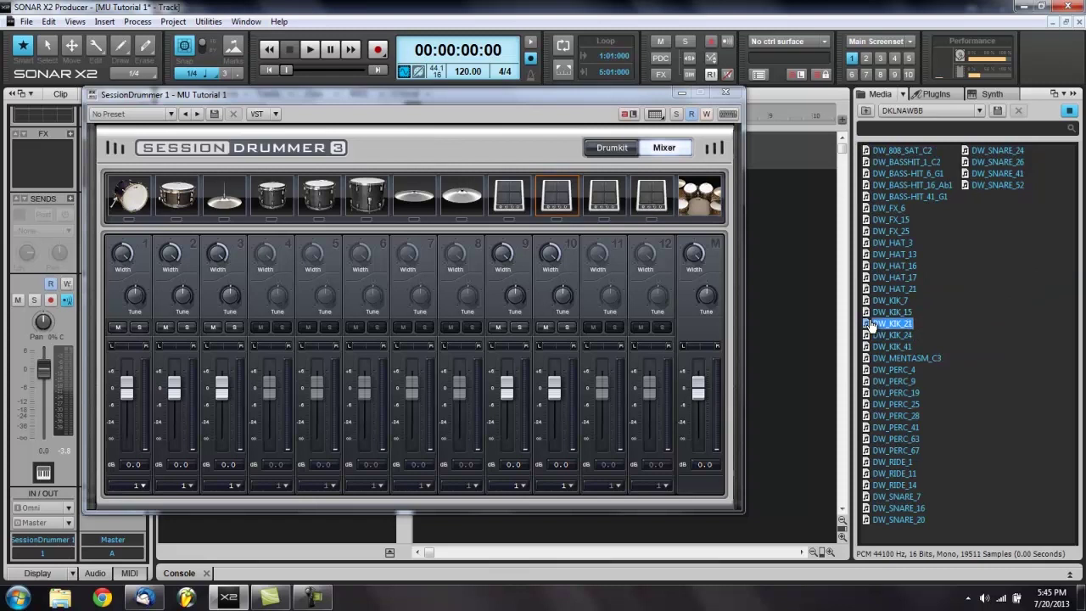
Compare the remaining DW_KIK samples and load DW_KIK_24 onto Session Drummer's pad 1
key(Down)
key(Down)
key(Down)
key(Down)
key(Up)
key(Down)
key(Up)
click(123, 194)
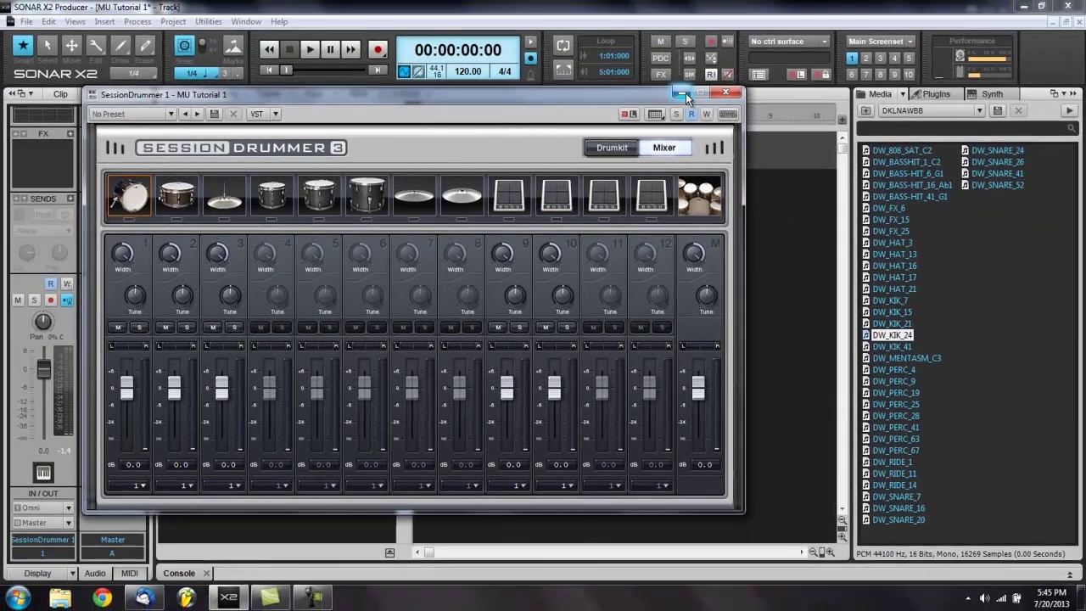
Minimize Session Drummer, reopen it from its track, reposition its window and open the Step Sequencer for it
click(684, 93)
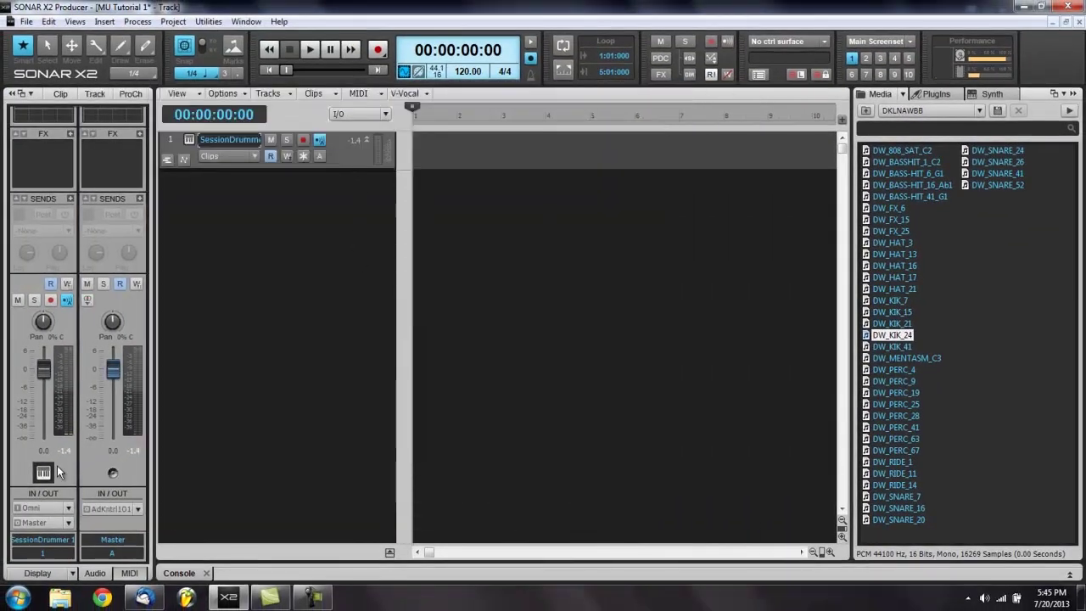
click(188, 140)
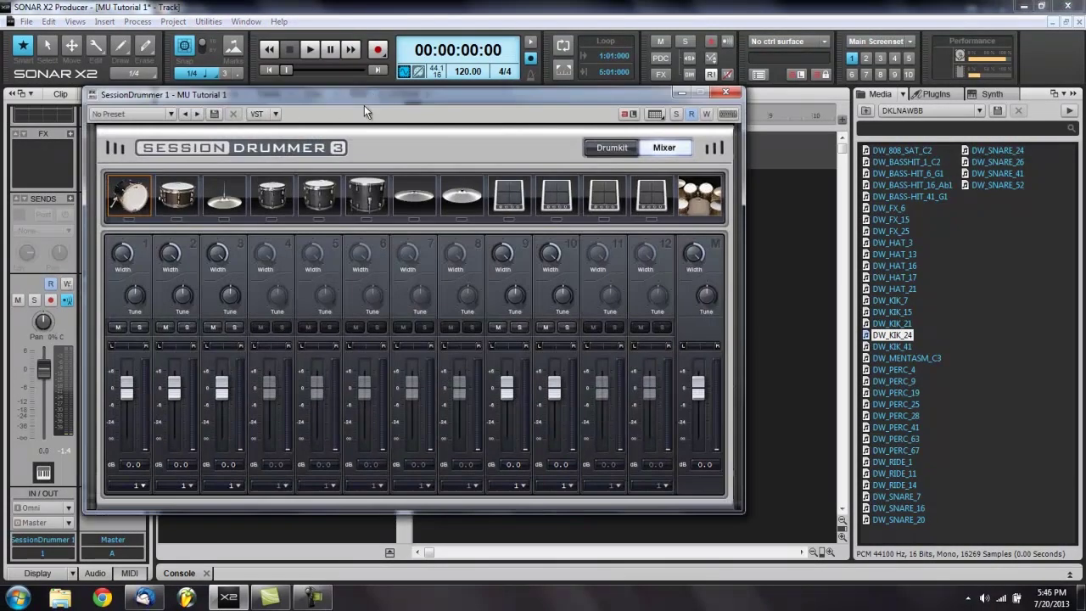
drag(364, 105, 334, 132)
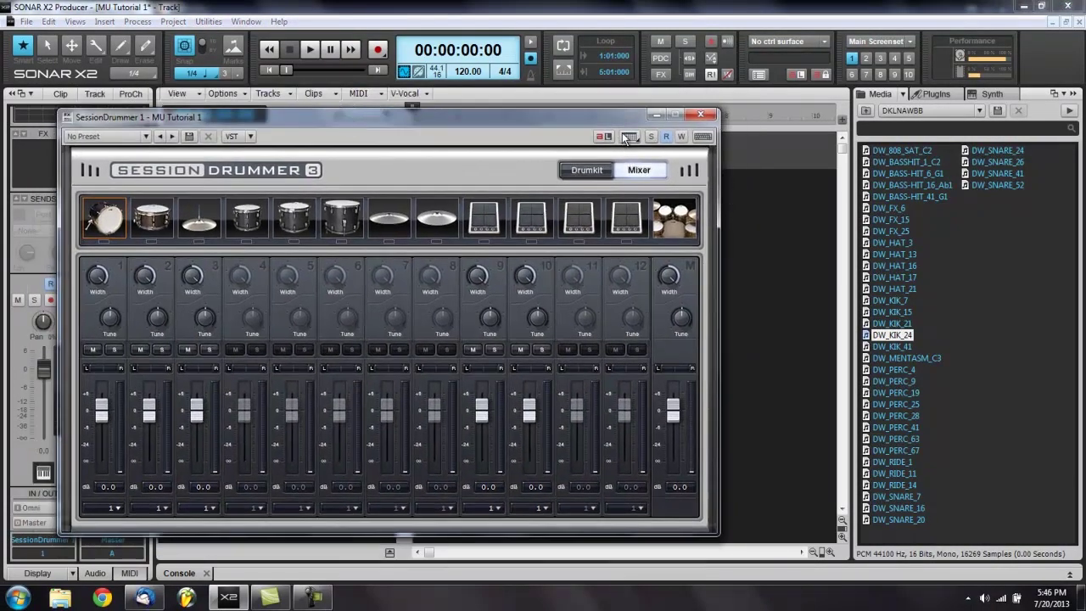
click(630, 137)
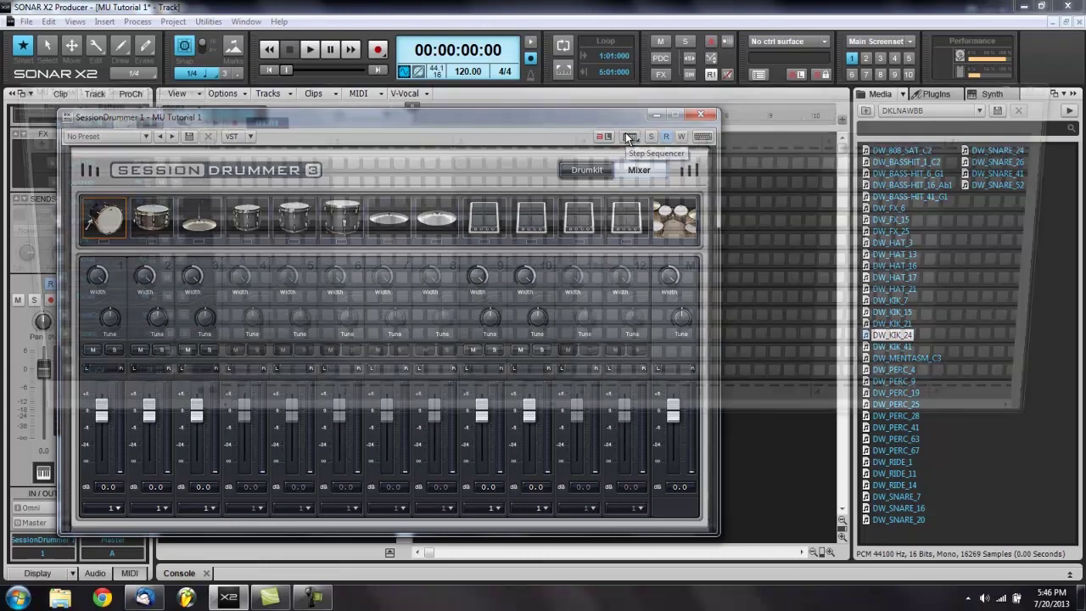
click(624, 87)
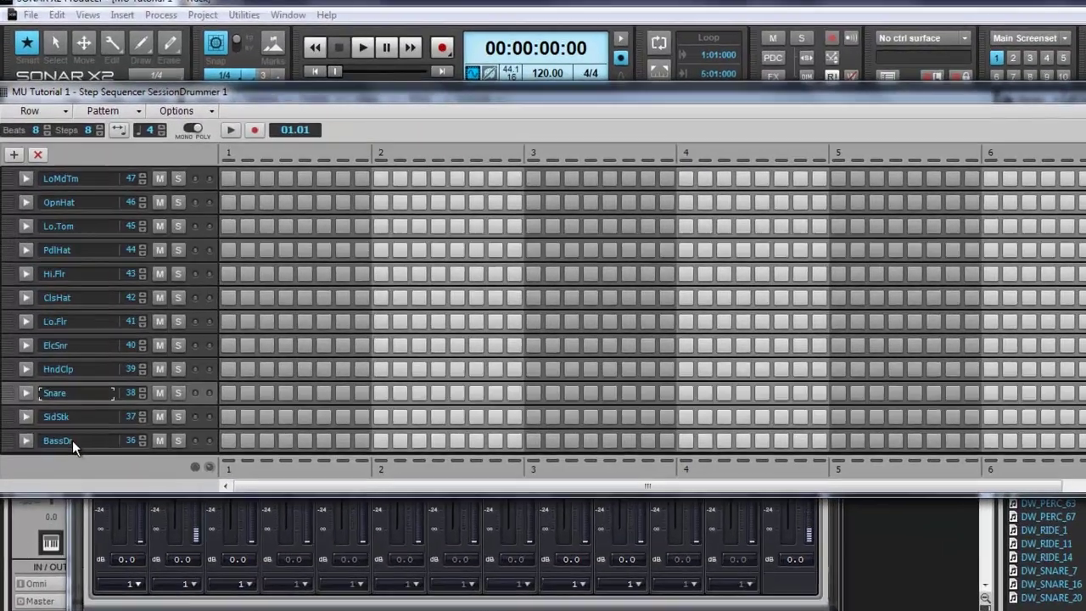
Program BassDr hits on steps 1, 13 and 14 and SidStk hits on steps 9 and 17 in the Step Sequencer
click(68, 440)
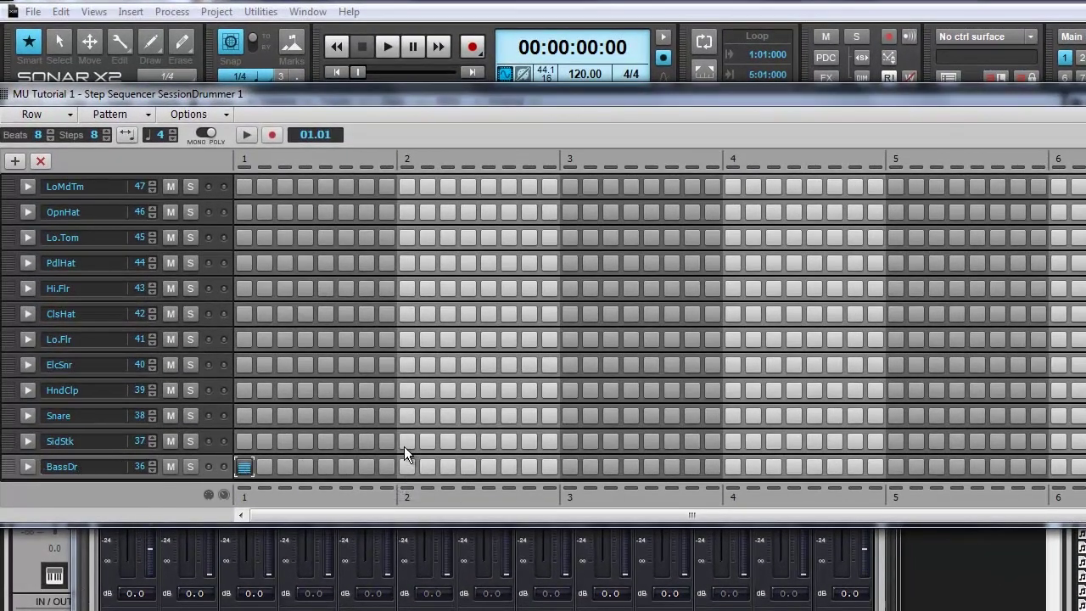
click(406, 442)
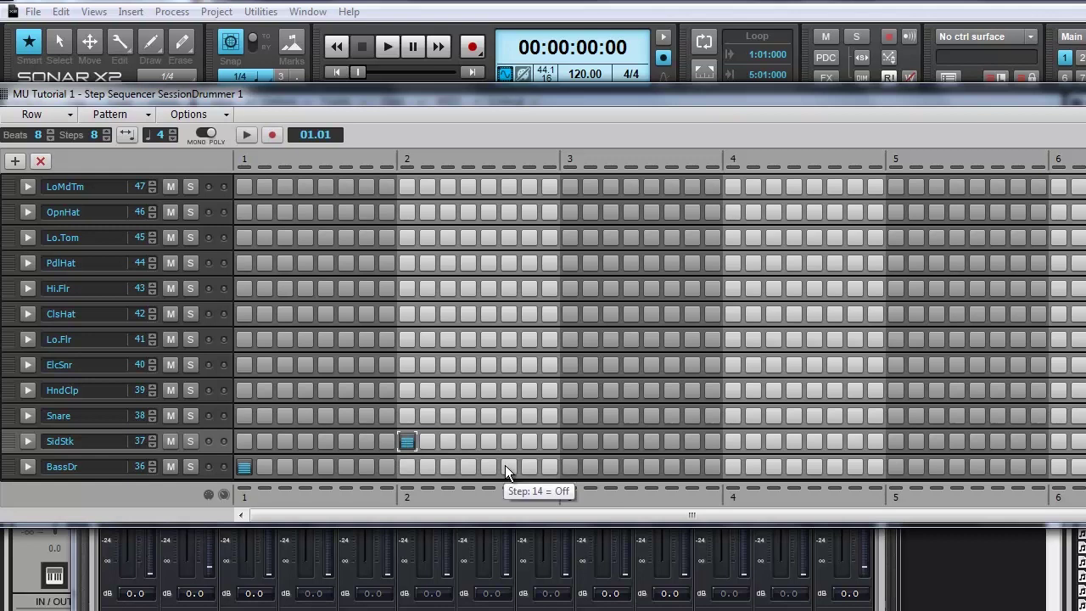
click(507, 466)
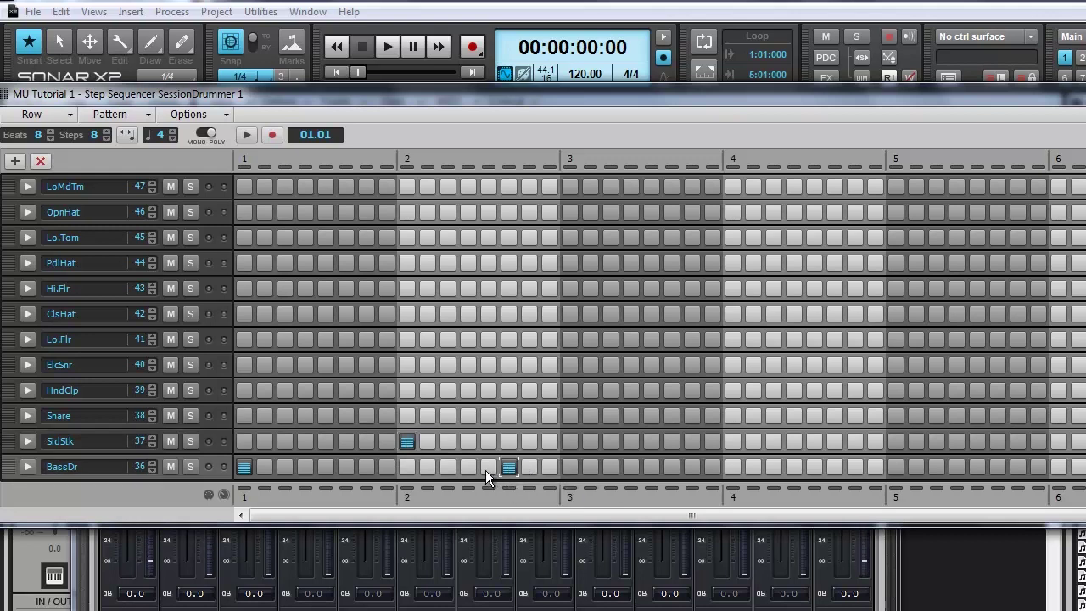
click(489, 467)
click(570, 442)
Play the pattern back, add a SidStk hit on step 25 and replay the pattern to check it
key(space)
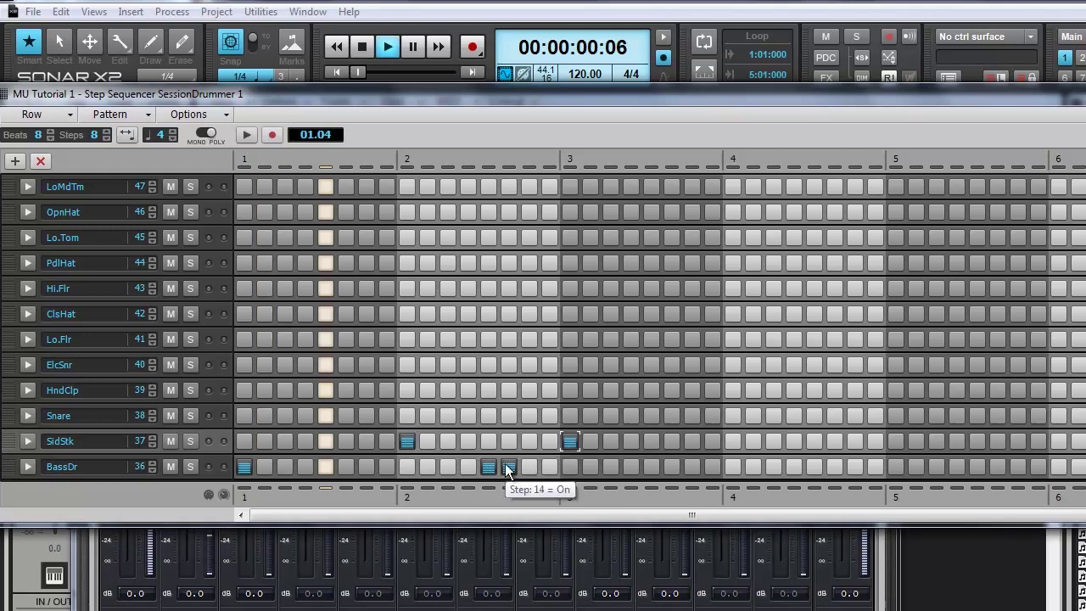
key(space)
key(space)
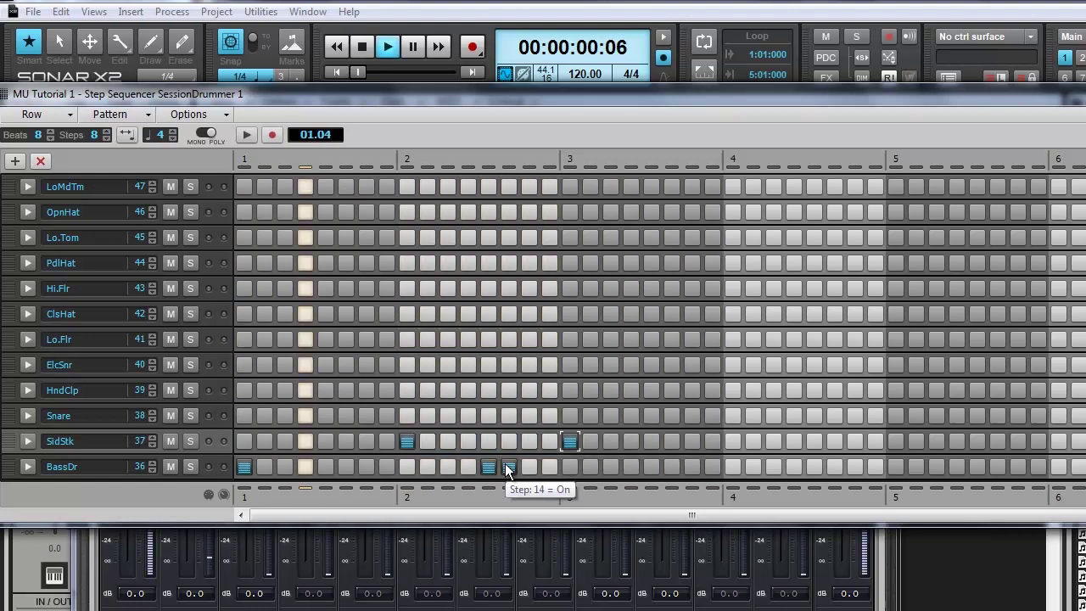
key(space)
click(732, 442)
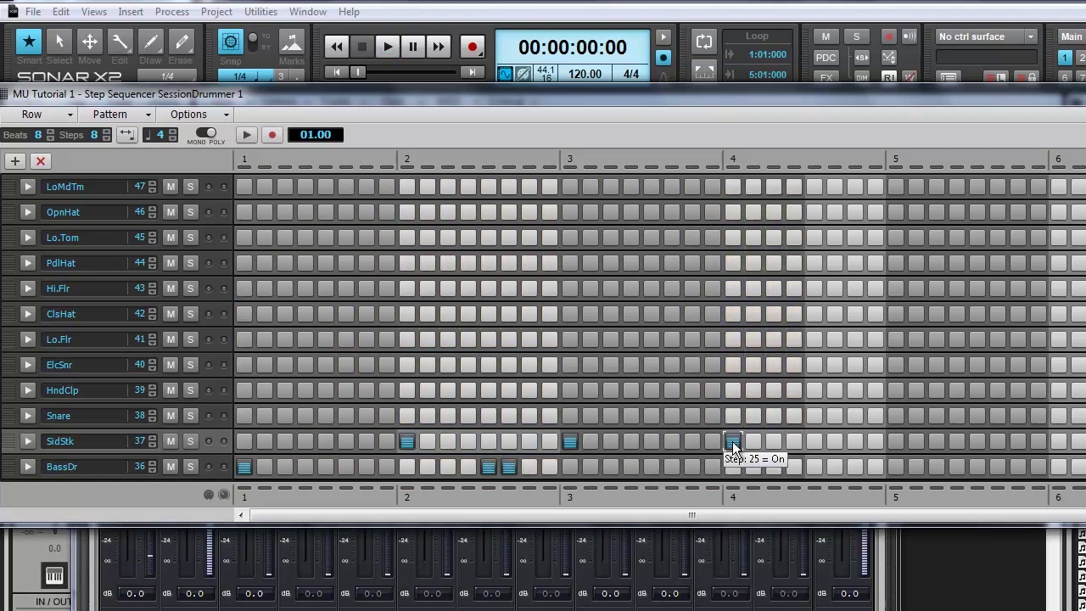
key(space)
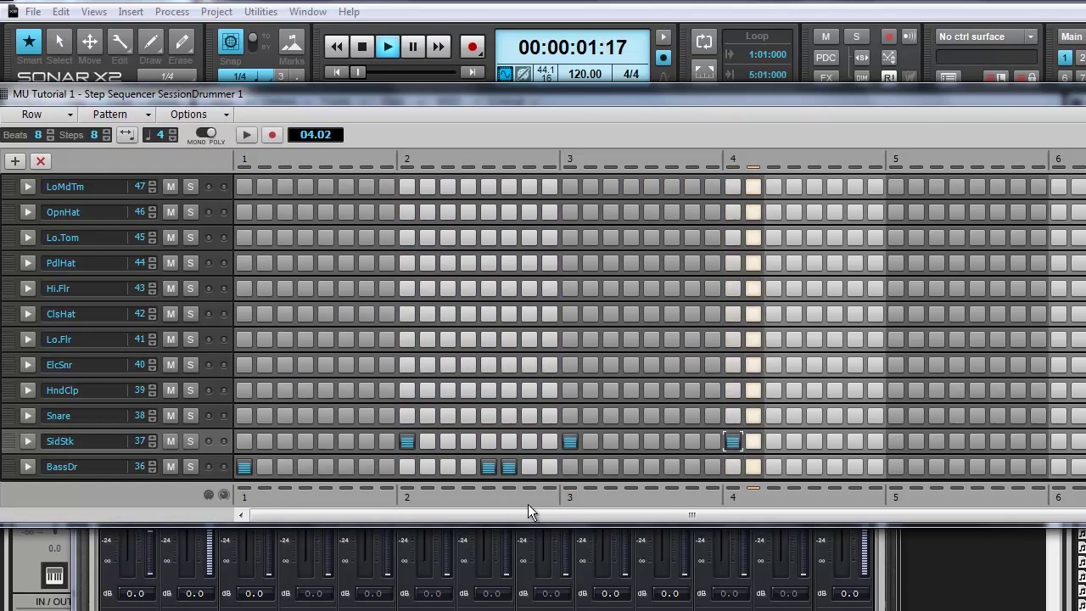
key(space)
key(space)
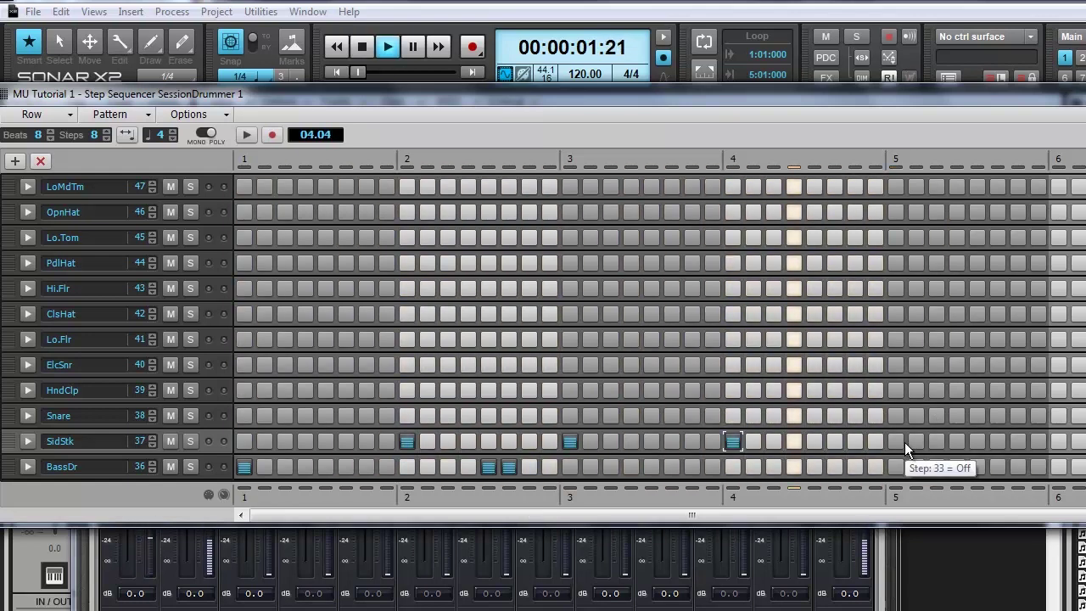
key(space)
Add BassDr hits on steps 33, 45 and 46 and SidStk hits on steps 41 and 49
click(896, 466)
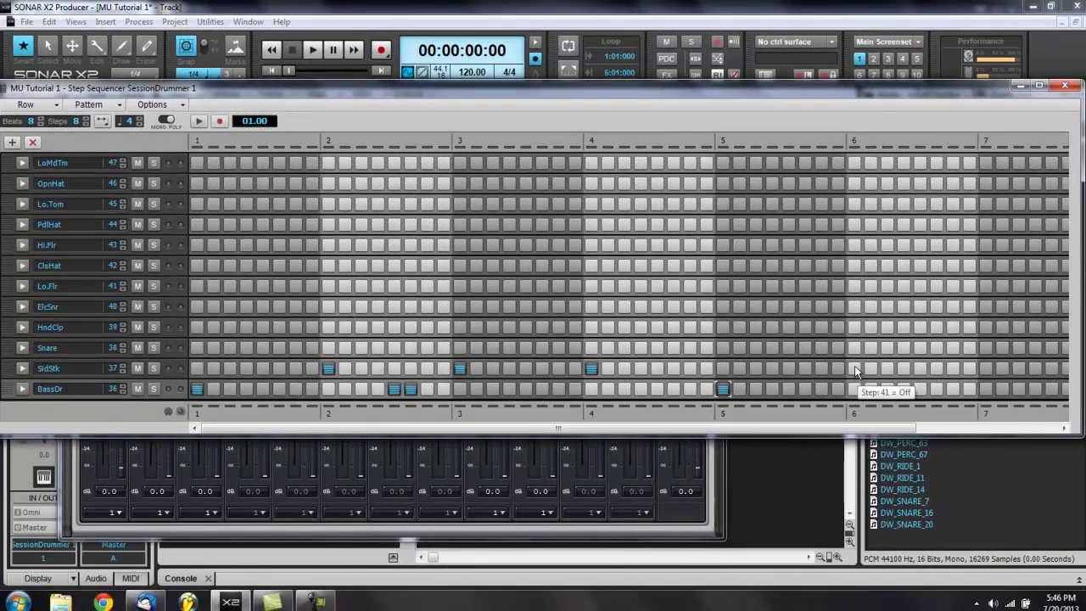
click(855, 368)
click(953, 388)
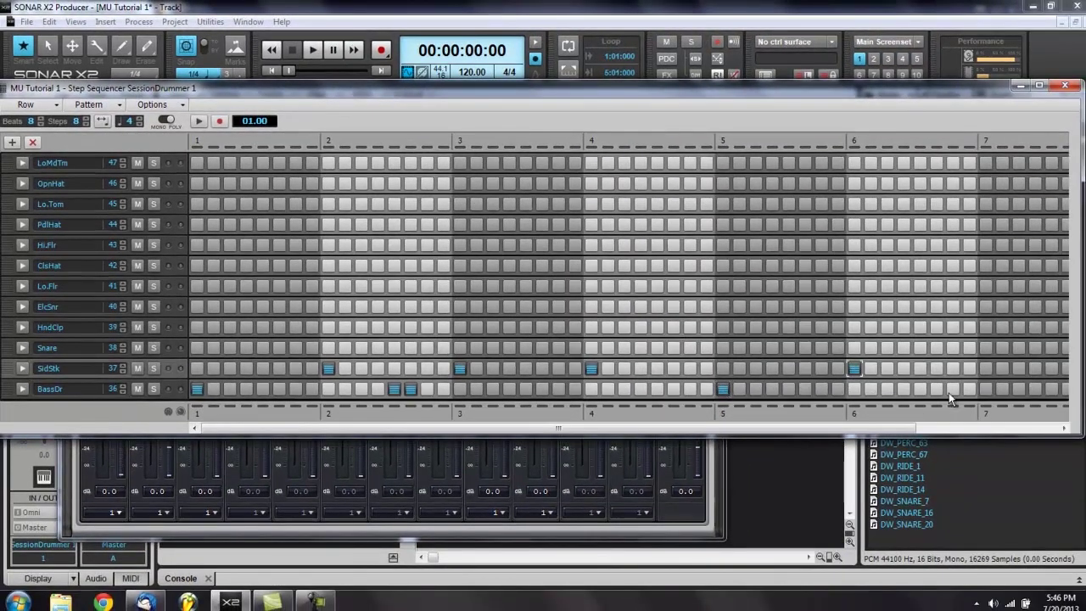
click(970, 389)
click(969, 389)
click(953, 388)
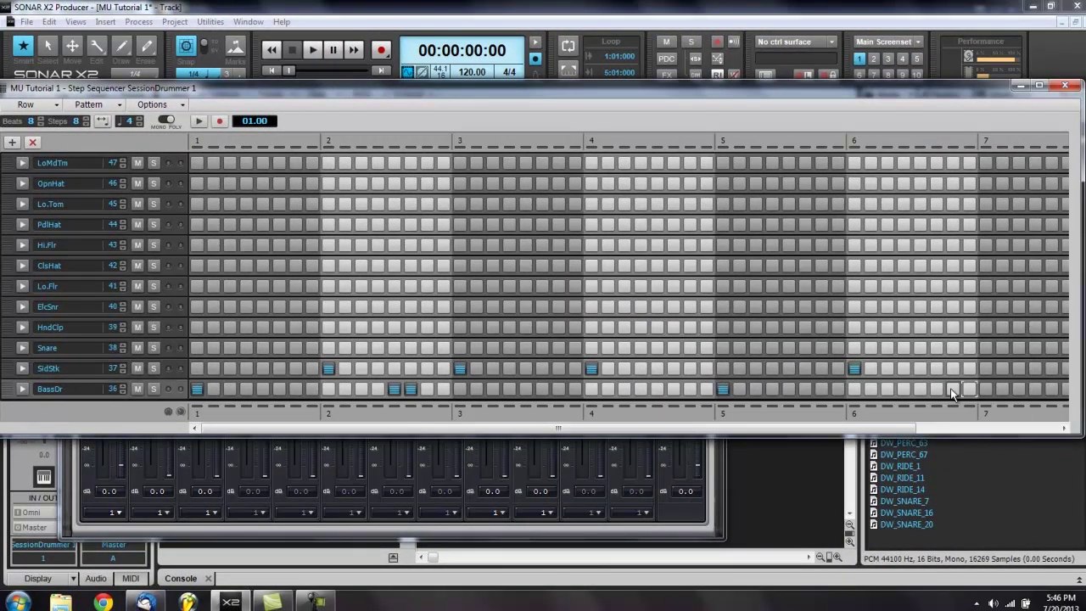
click(920, 388)
click(937, 389)
click(985, 369)
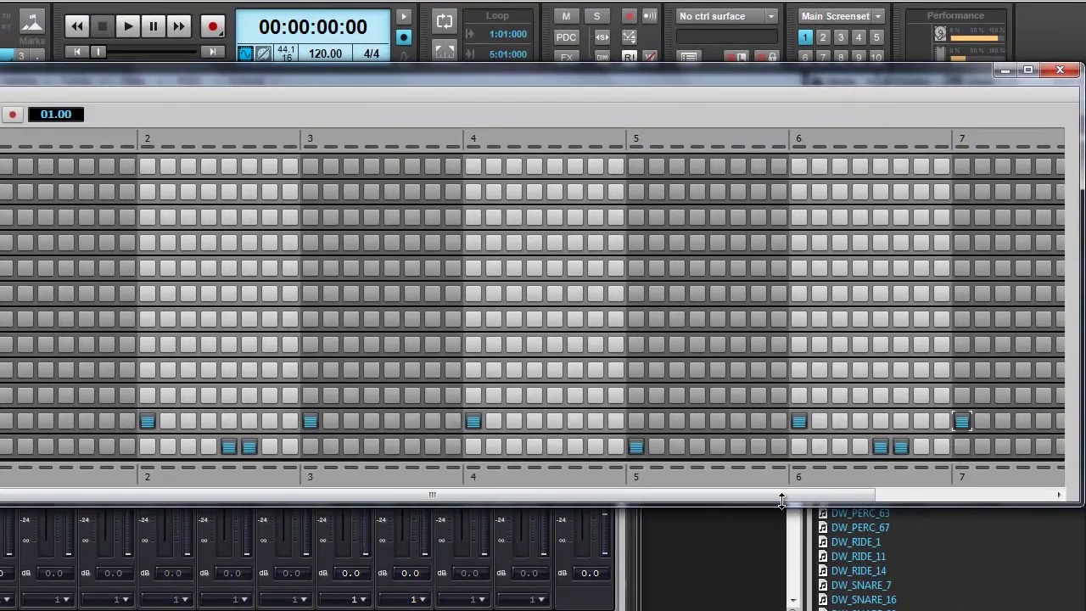
Add a SidStk hit on the first step of beat 8 and play the whole pattern from the start
scroll(743, 495, right, 2)
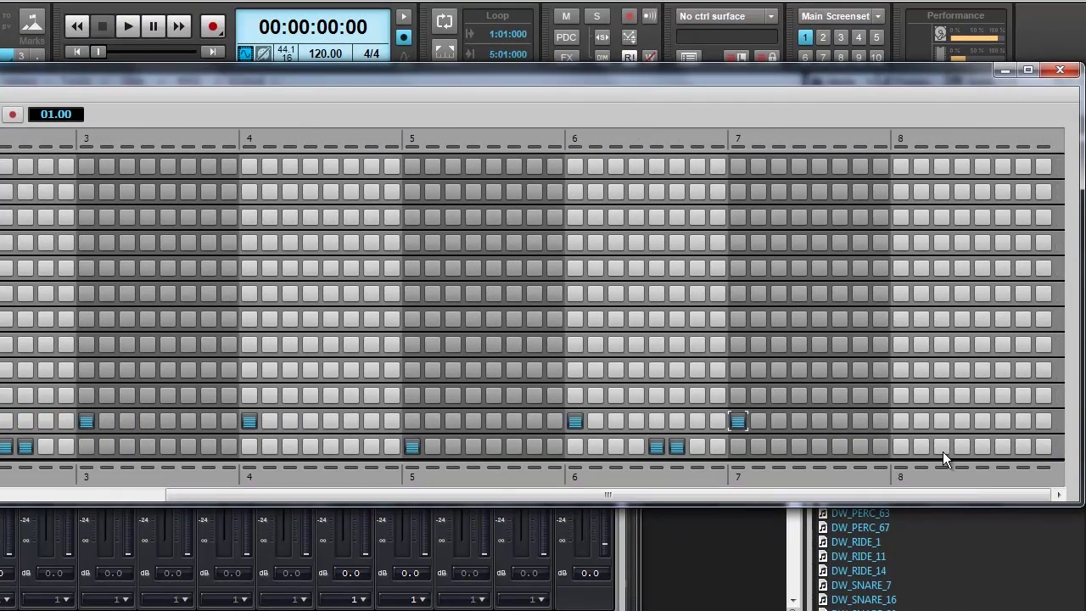
key(space)
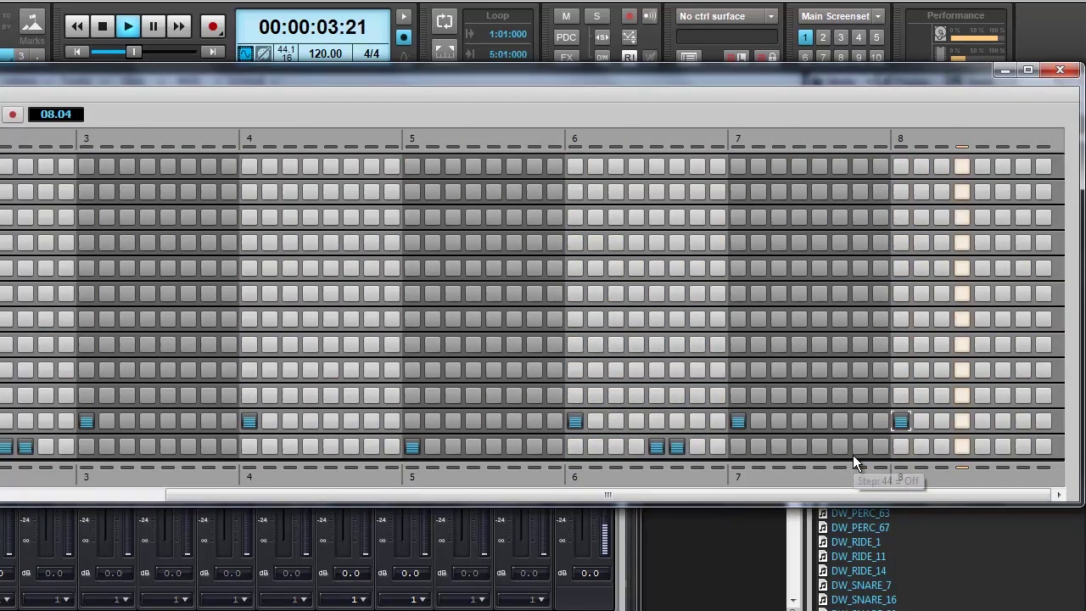
key(space)
key(space)
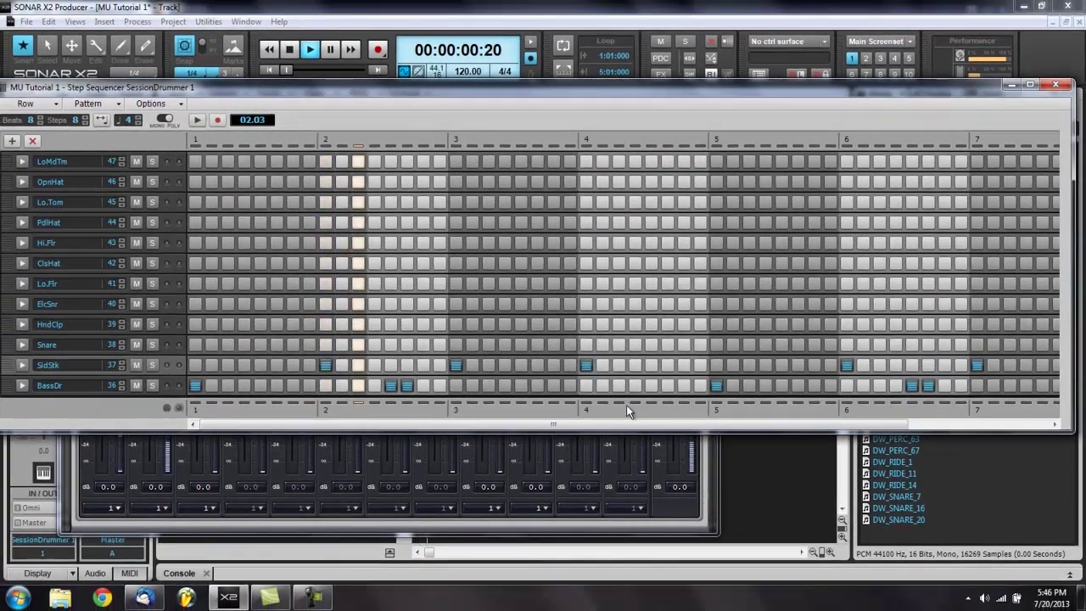
Restart the pattern from its beginning in the Step Sequencer and listen to it
key(space)
click(197, 122)
click(196, 122)
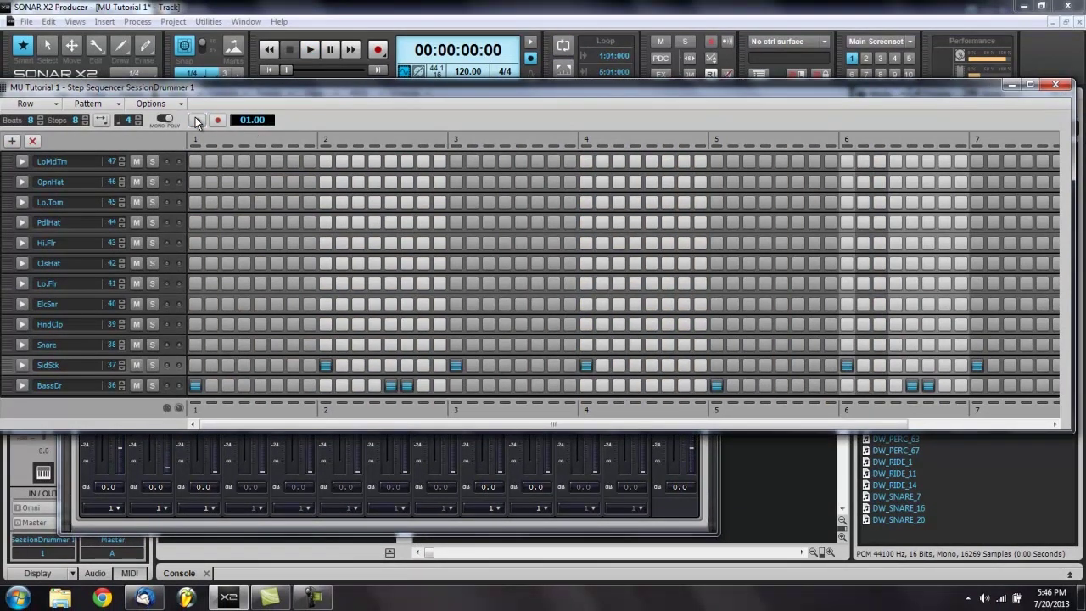
click(196, 121)
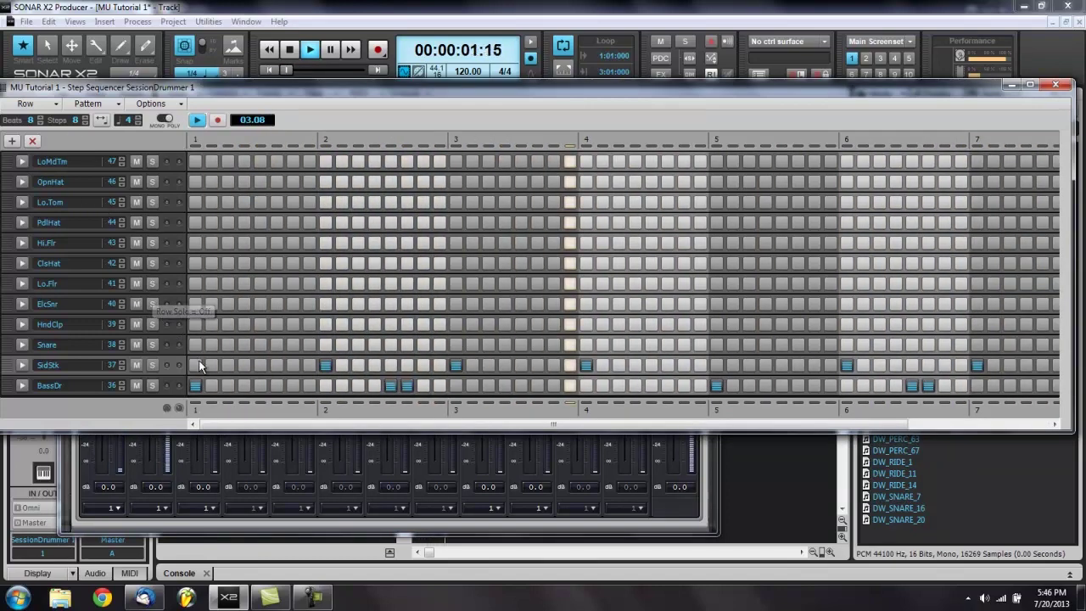
key(space)
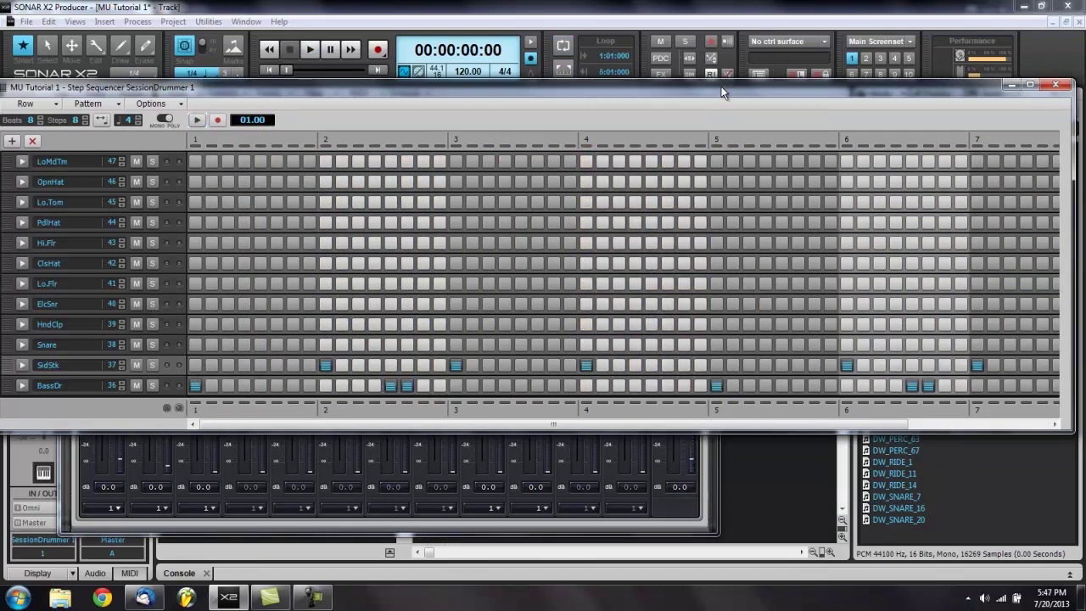
Add SidStk hits on the first steps of beats 1 and 5 and play the pattern
drag(721, 88, 884, 50)
click(358, 327)
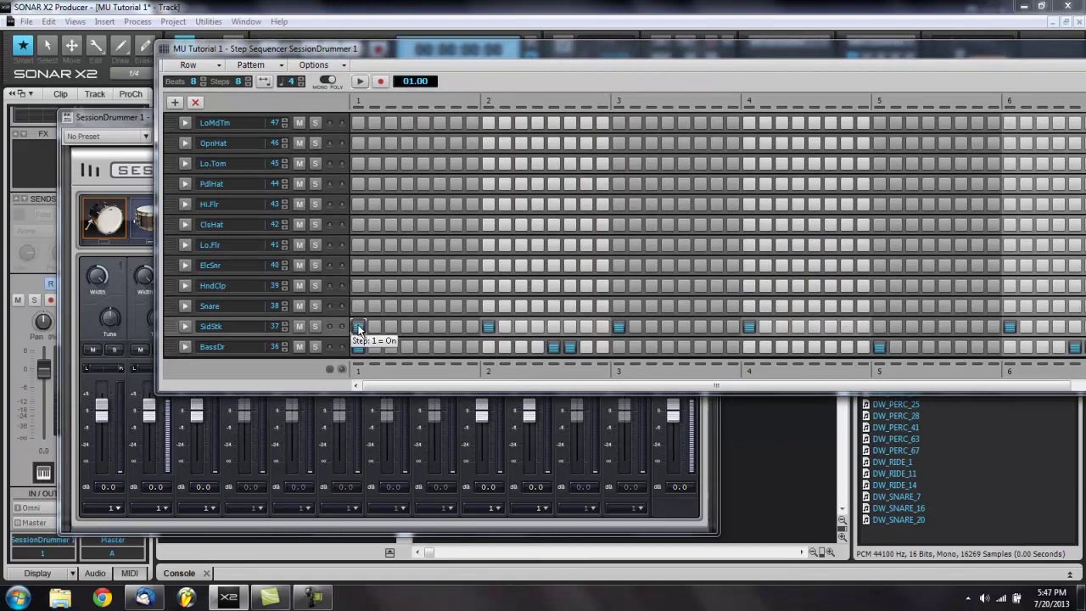
key(space)
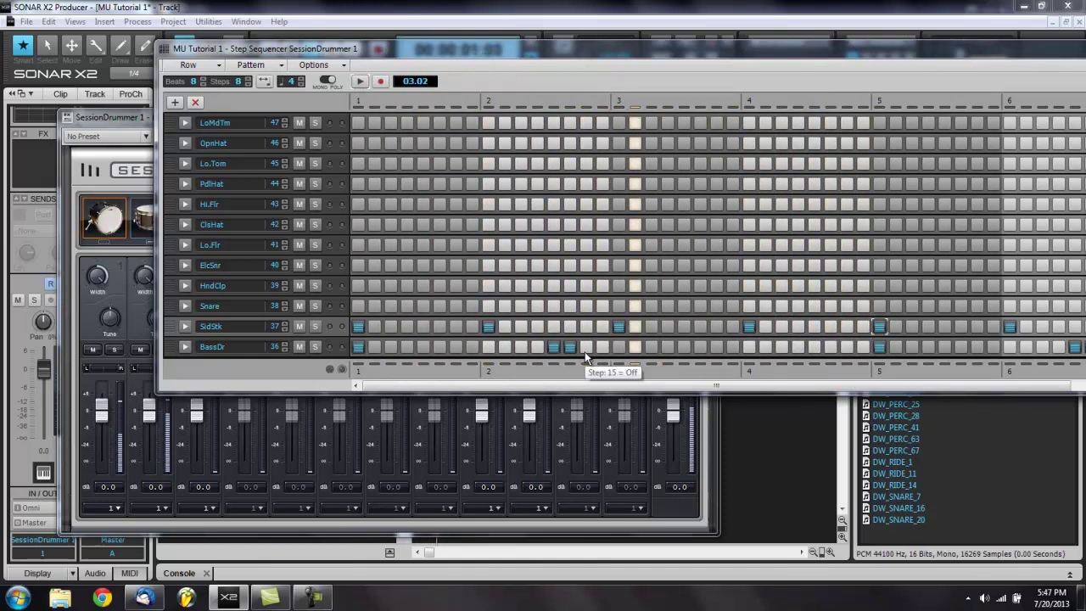
key(space)
Show the BassDr row's velocity lane, lower the step 13 hit to about 48 and play the pattern
click(185, 348)
drag(553, 397, 552, 415)
key(space)
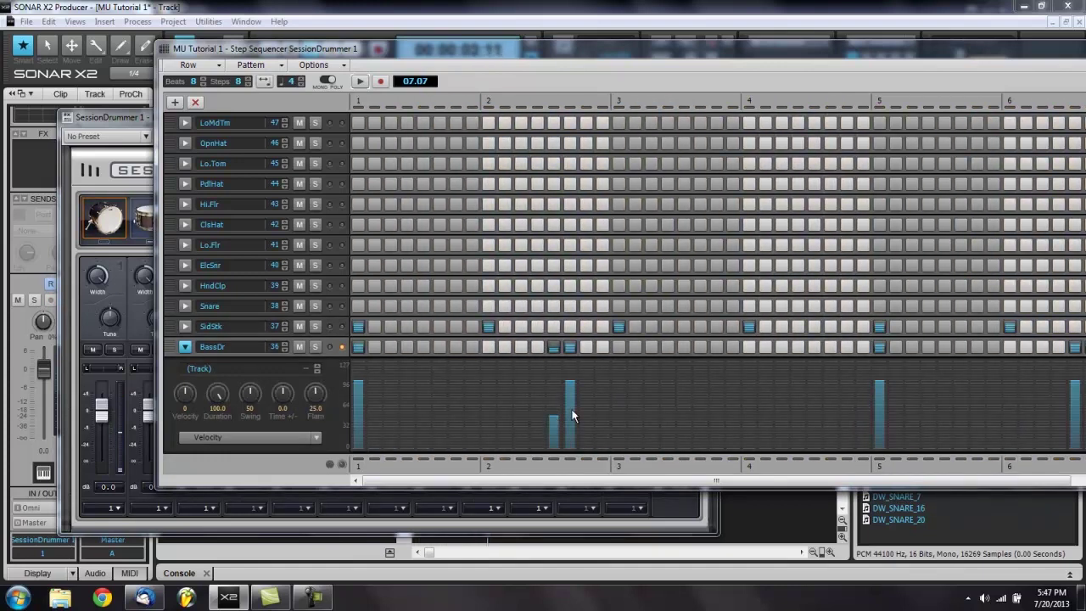
Try a BassDr hit on the first step of beat 4, remove it and replay the pattern
click(749, 346)
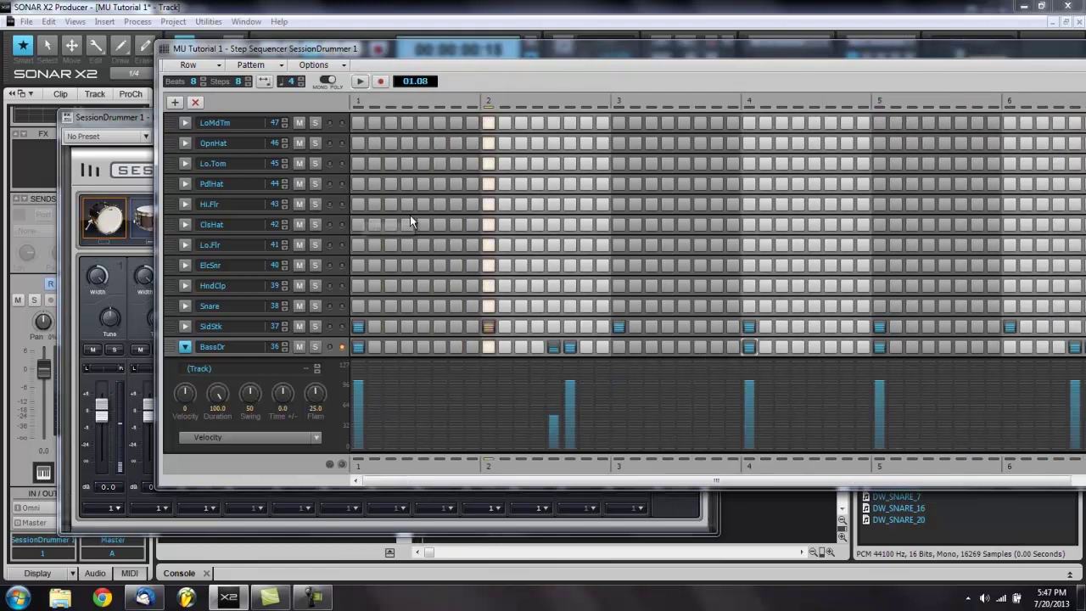
click(750, 347)
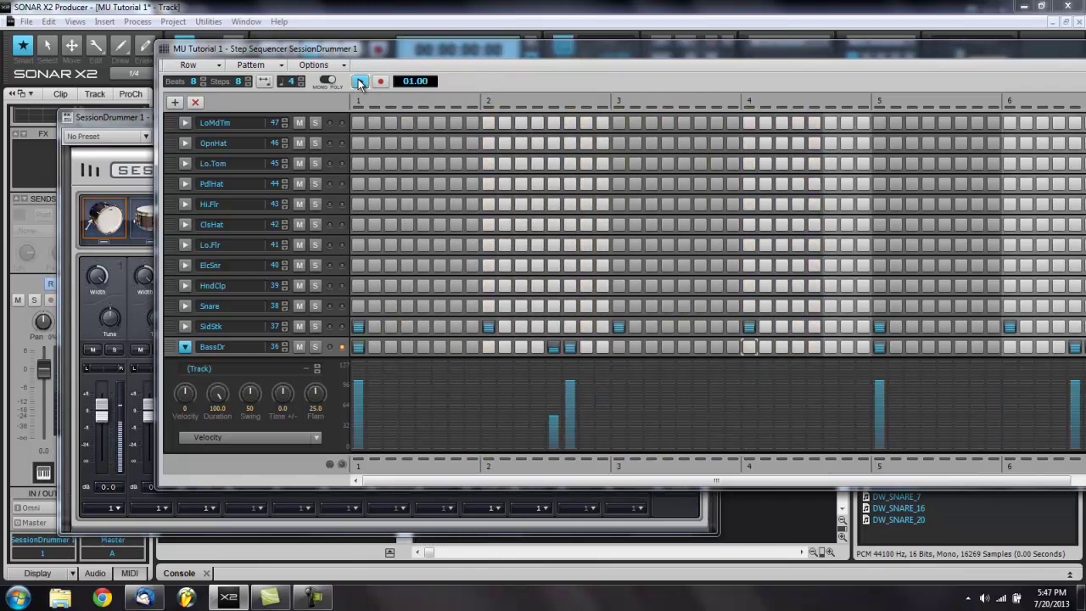
key(space)
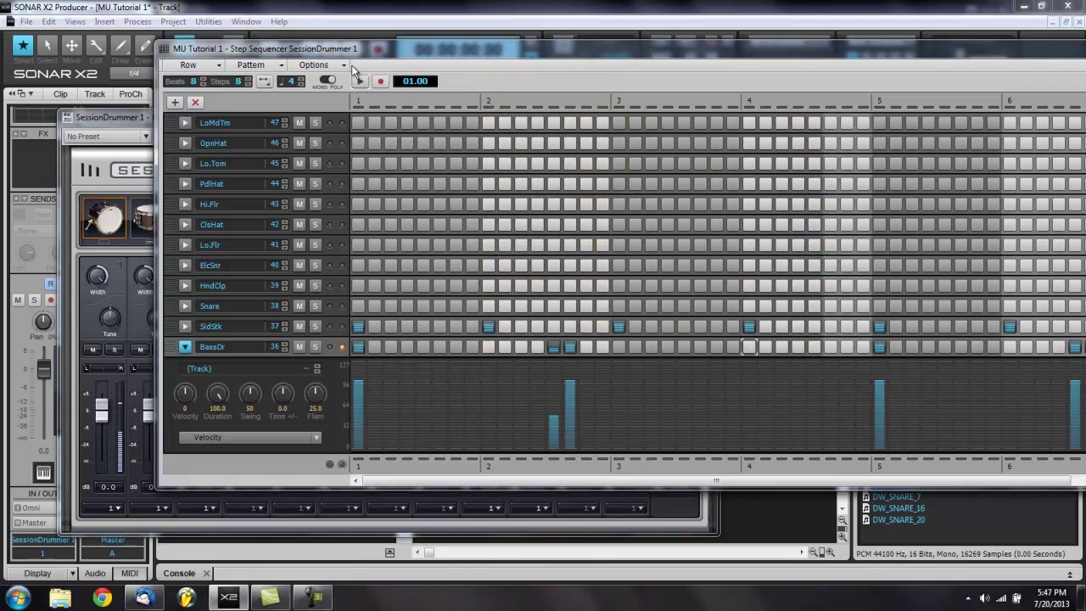
click(359, 80)
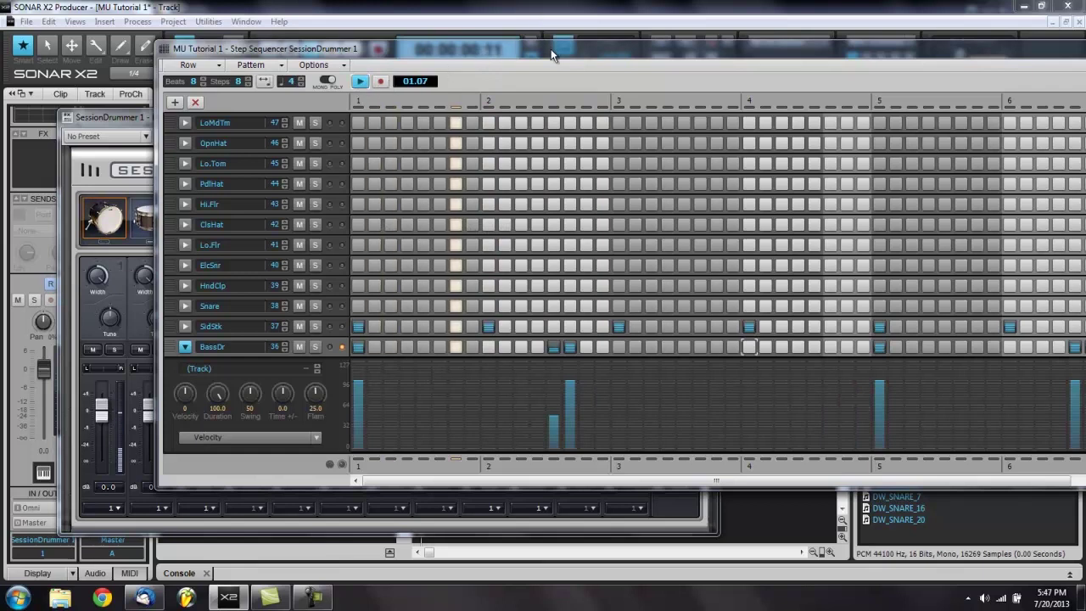
Lower the velocity of the BassDr hit on step 45 to about 62
drag(551, 49, 353, 21)
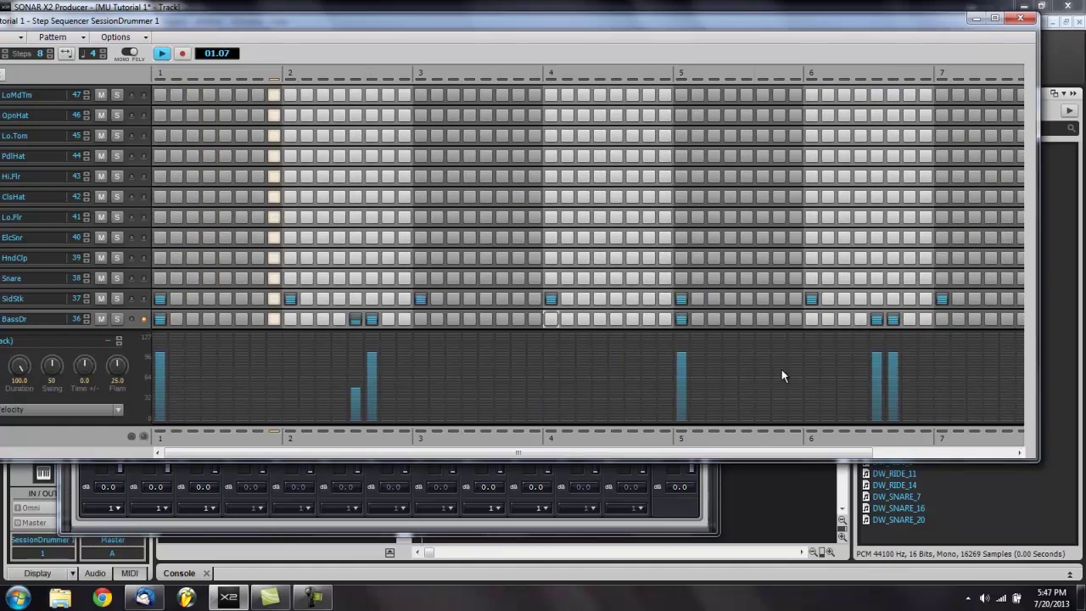
click(879, 378)
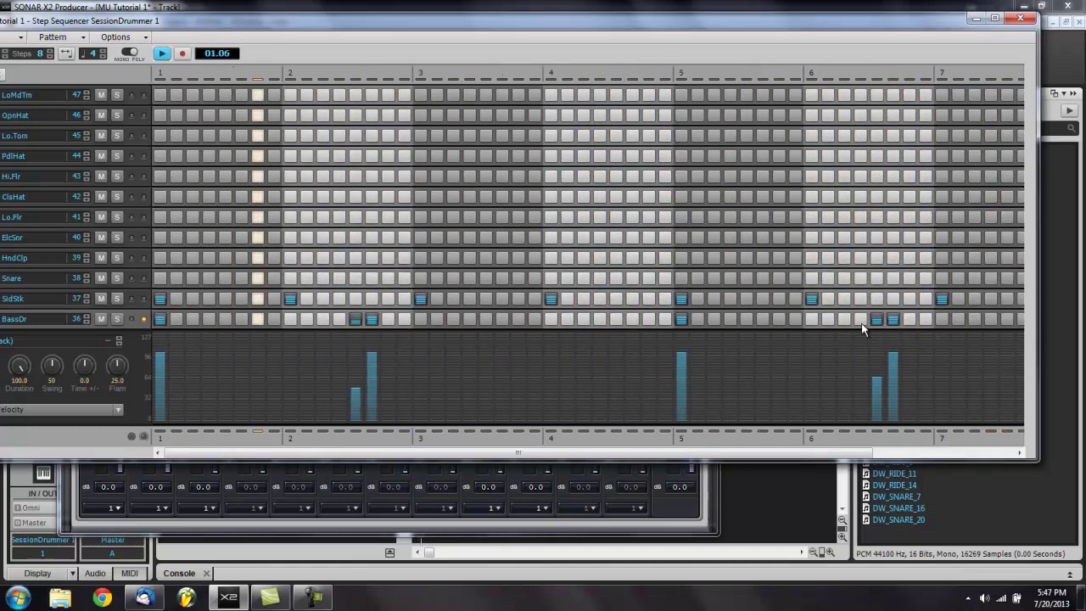
drag(861, 453, 979, 455)
click(880, 320)
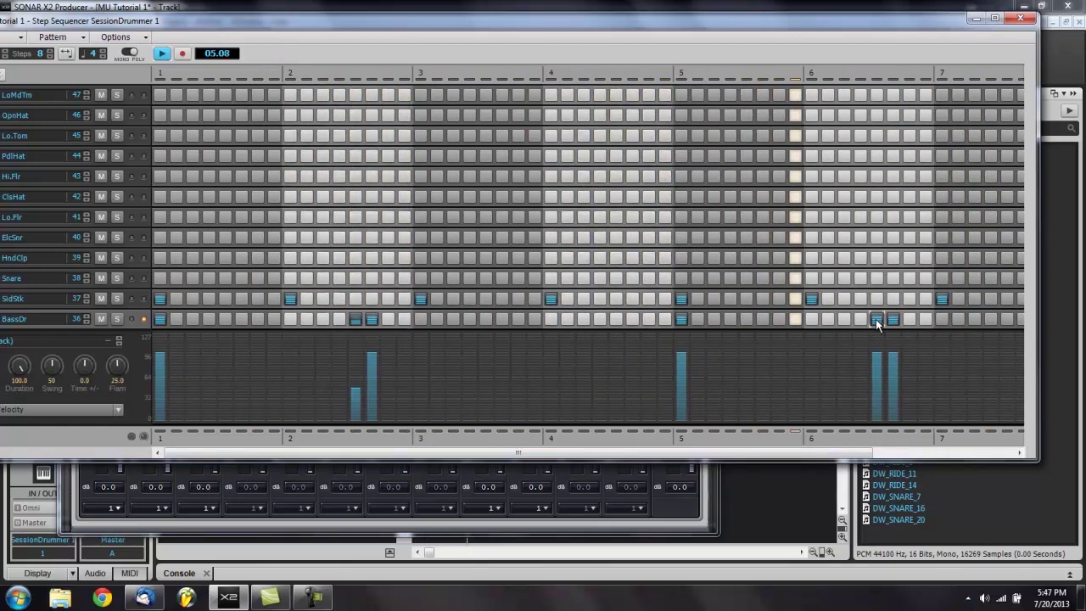
key(space)
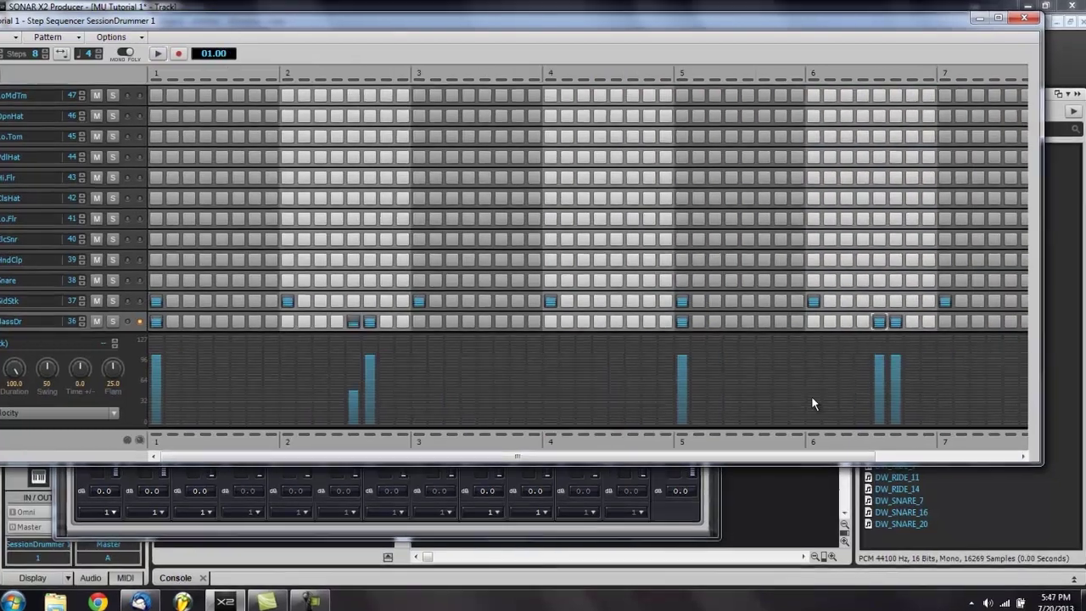
drag(753, 453, 780, 453)
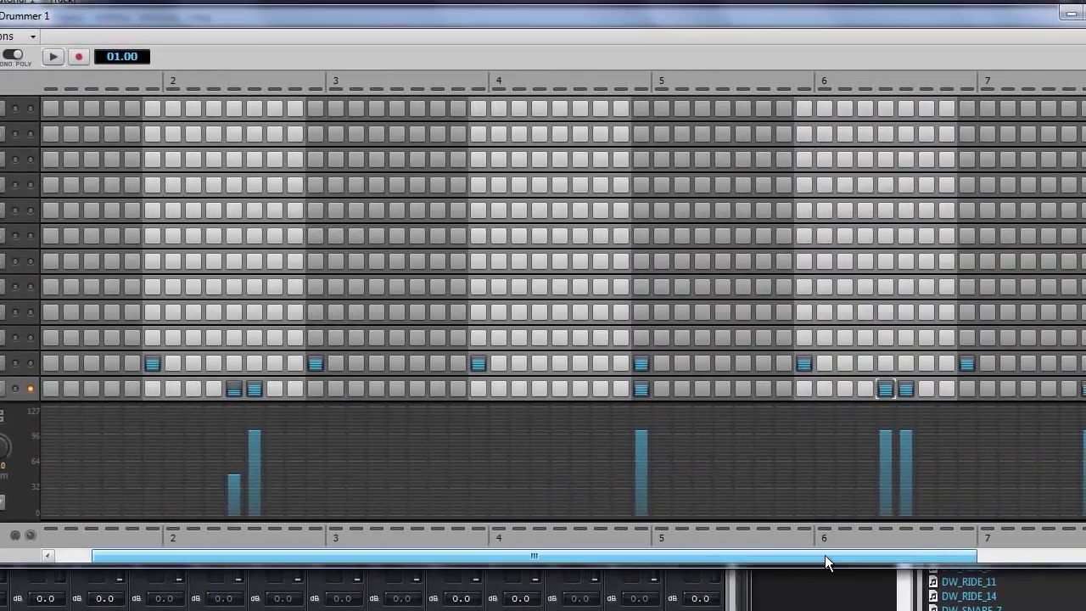
drag(826, 555, 906, 556)
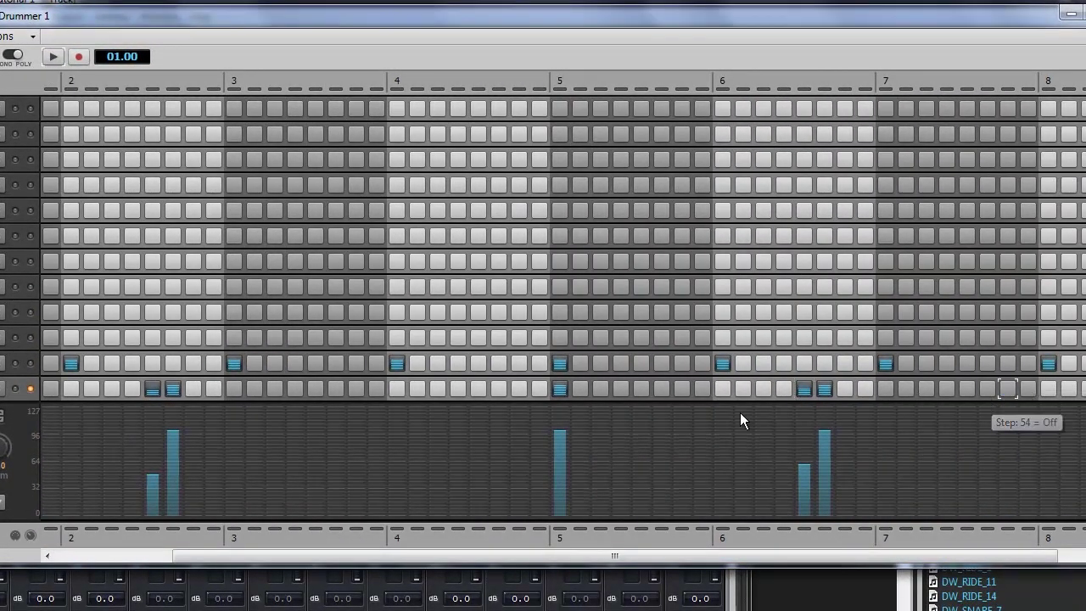
Play the pattern from the start twice to judge the softened BassDr hits
key(space)
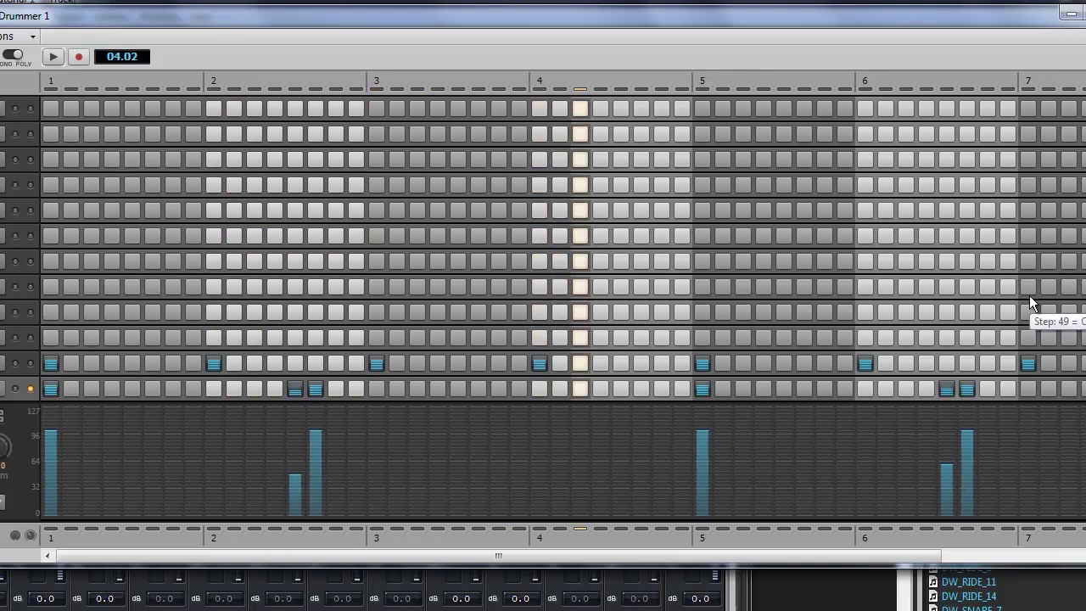
key(space)
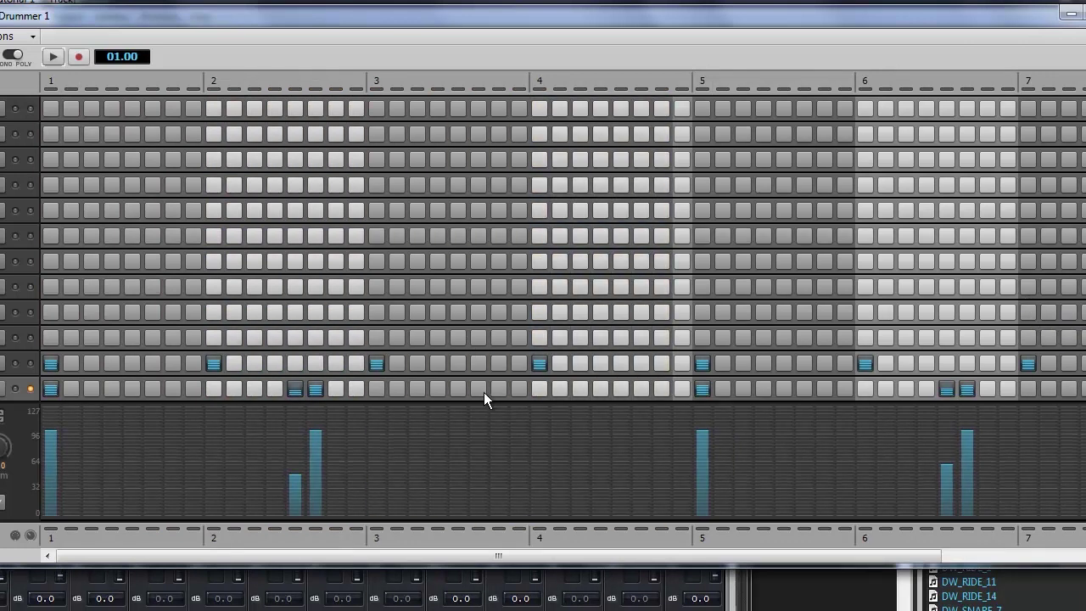
key(space)
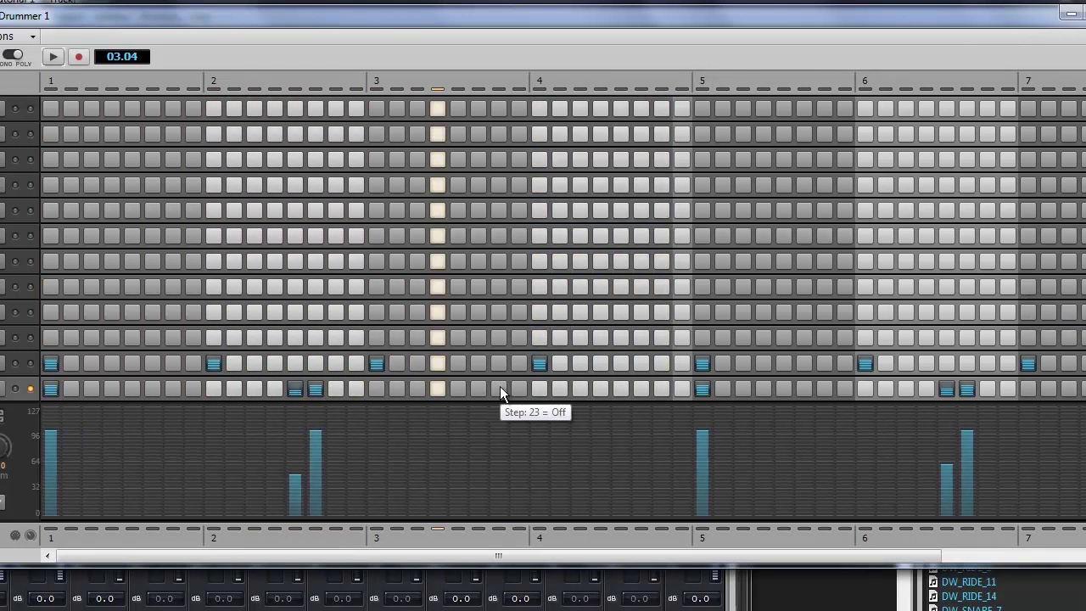
key(space)
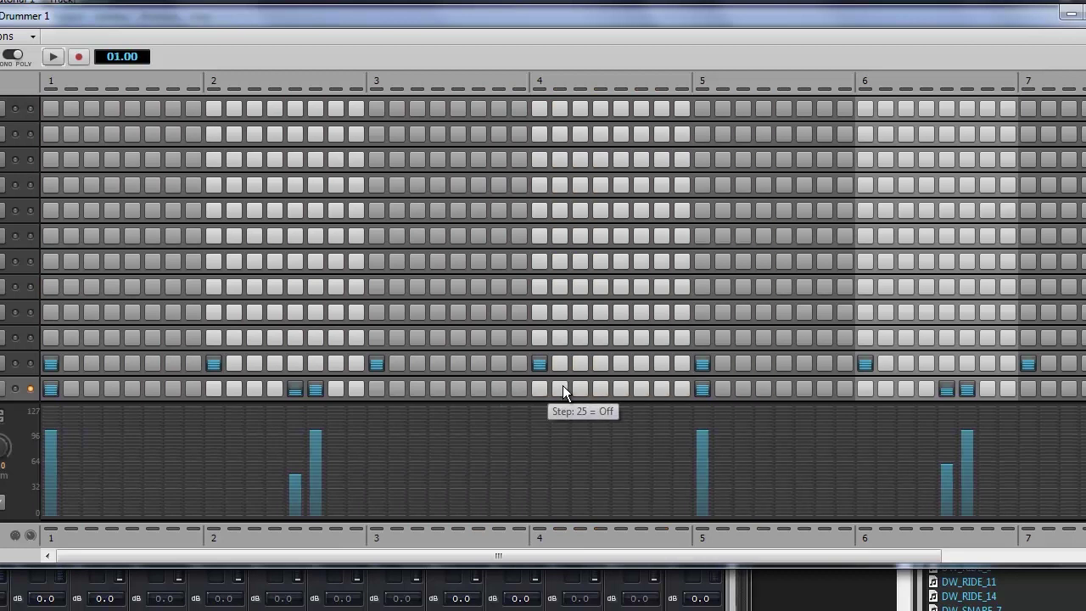
Try a BassDr hit on step 27 and on step 28, playing the pattern with each variant
click(581, 388)
key(space)
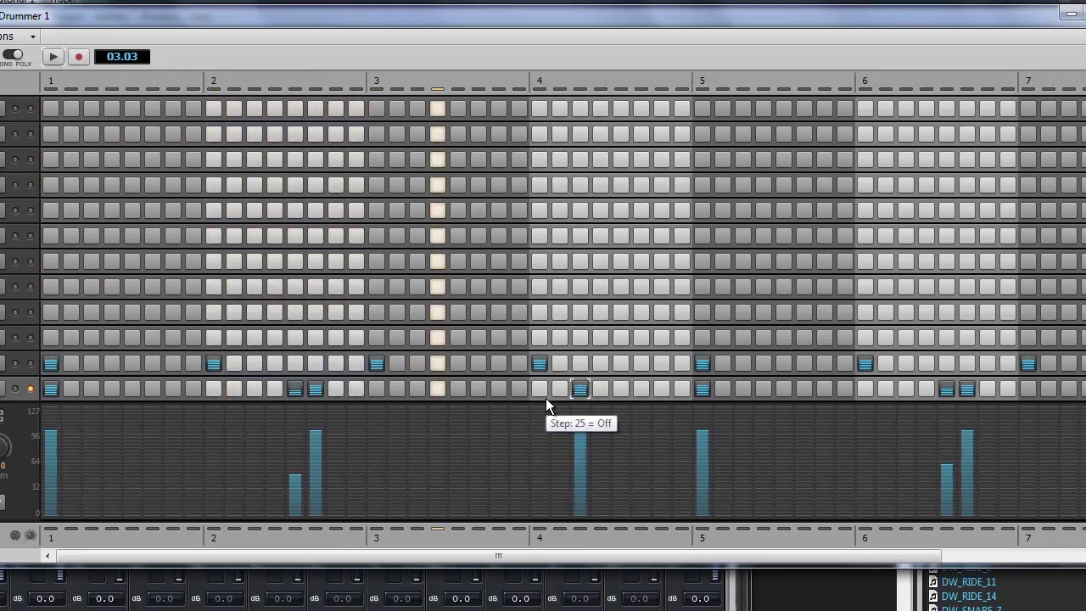
key(space)
click(579, 390)
click(598, 390)
key(space)
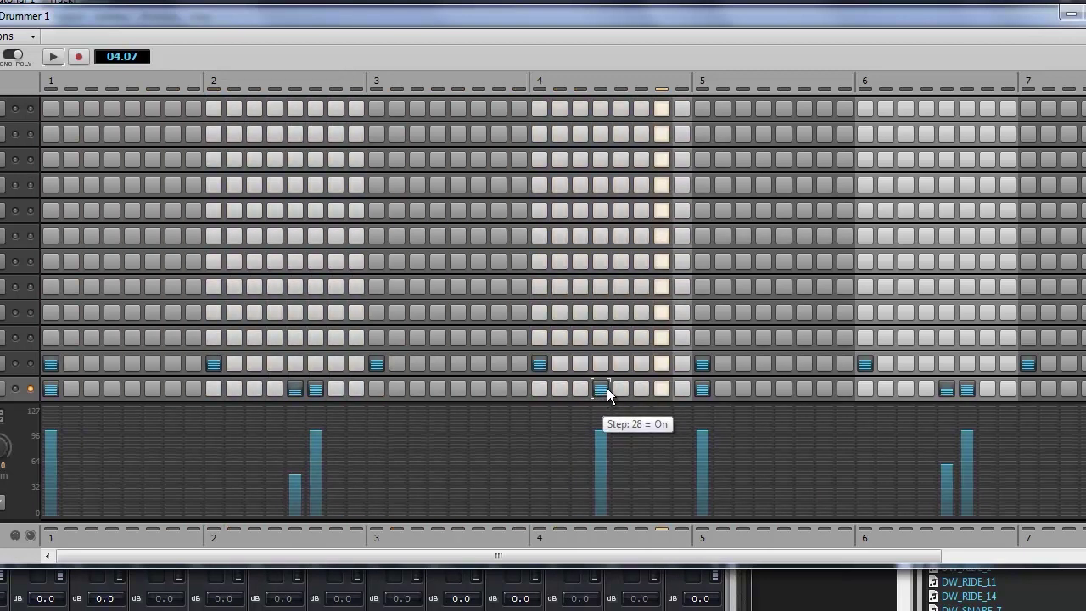
key(space)
click(607, 388)
Add a BassDr hit on step 29 and play the pattern through to check it
click(618, 387)
key(space)
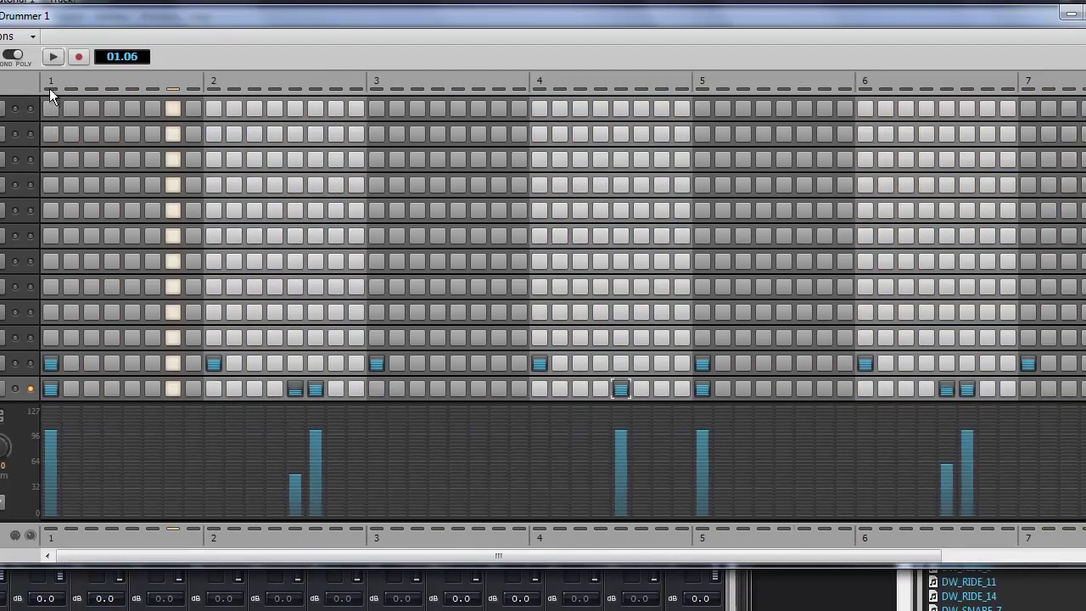
click(51, 58)
click(53, 55)
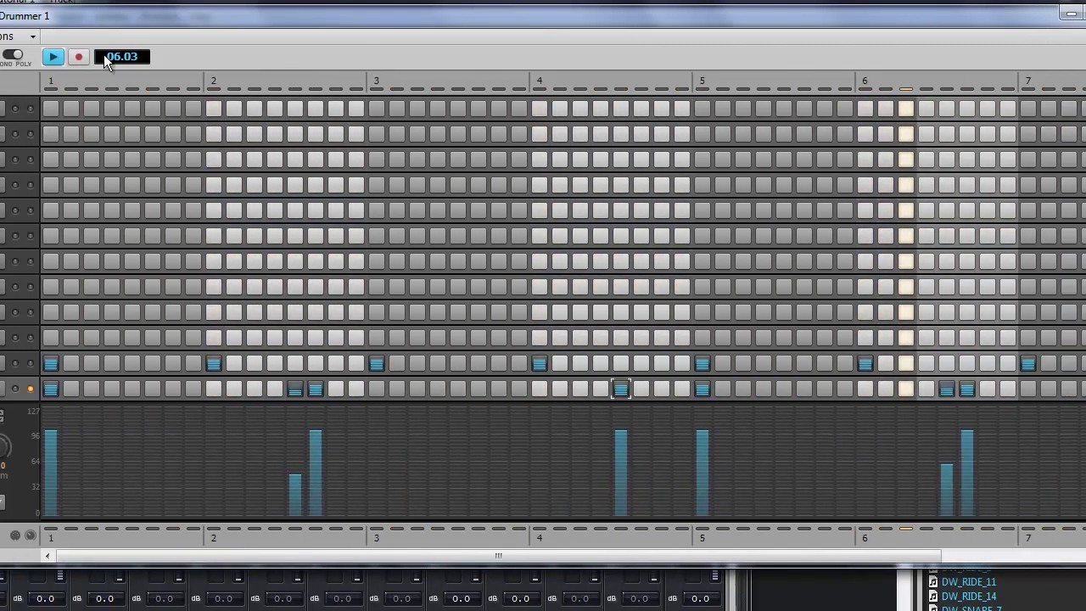
key(space)
Move the BassDr hits on steps 13 and 45 to steps 12 and 44, with velocities of about 62 and 68, and play the pattern
click(274, 388)
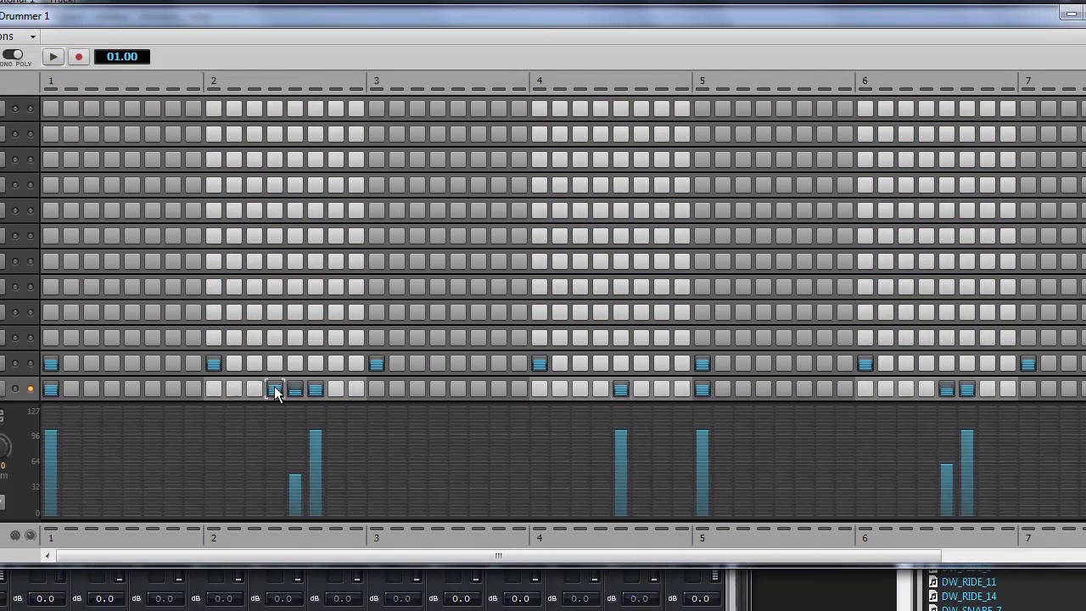
click(288, 387)
click(928, 389)
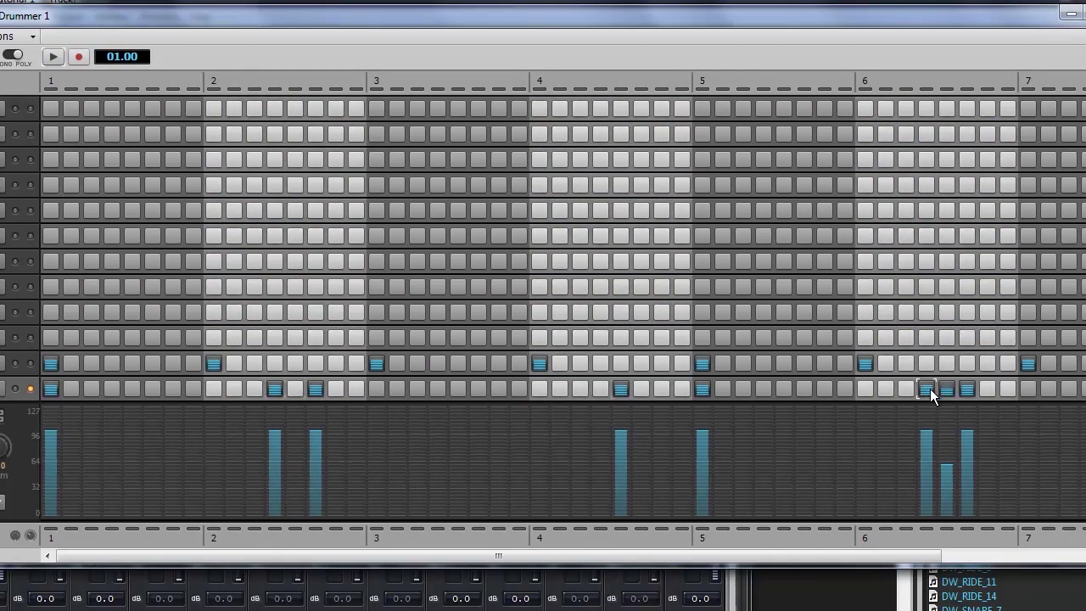
click(947, 391)
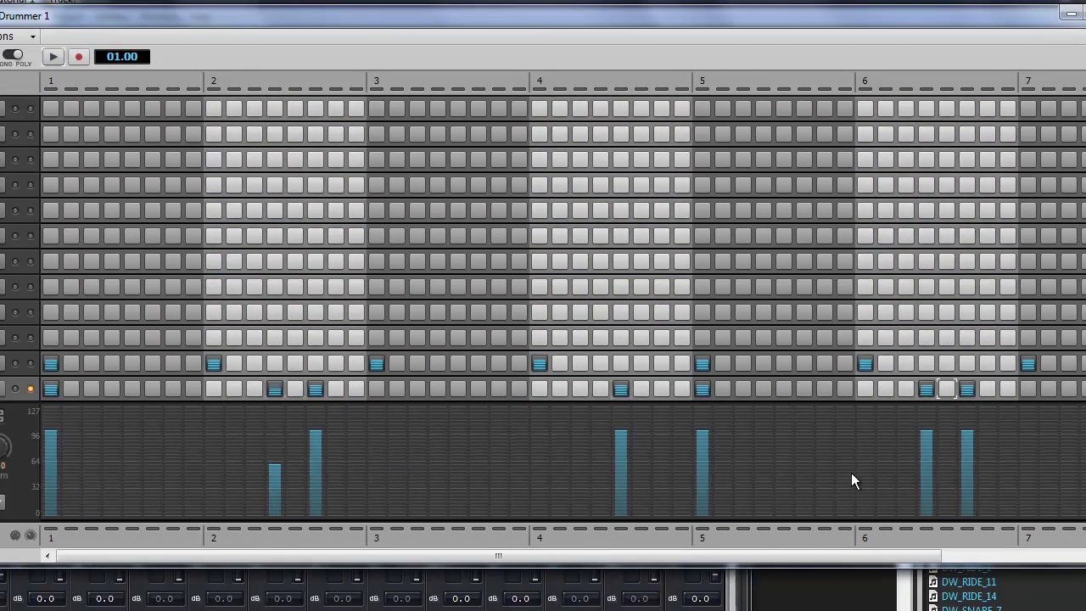
key(space)
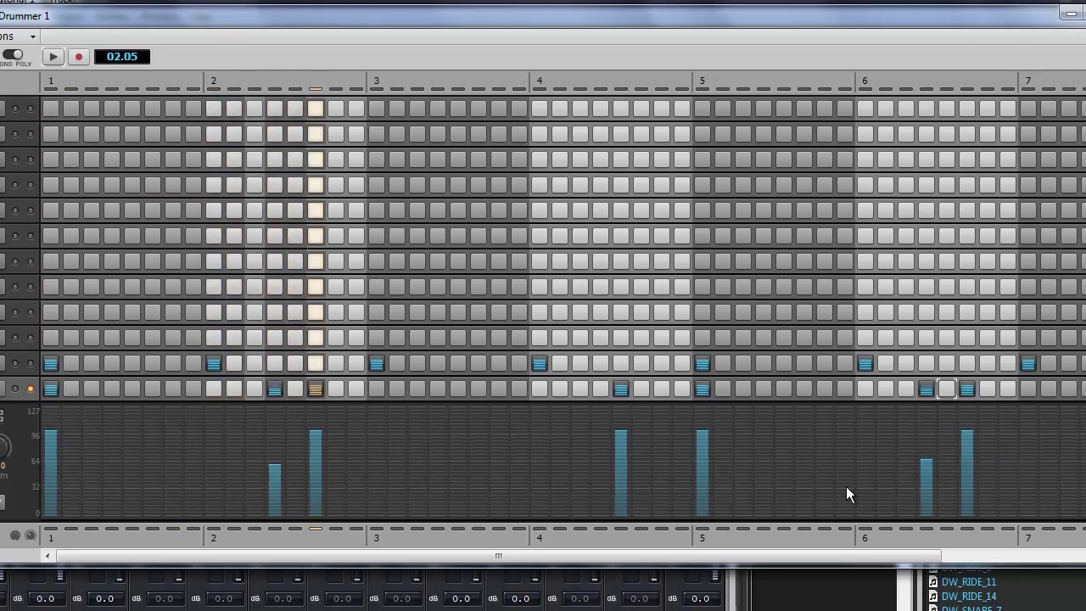
Try the step 12 BassDr hit on step 11 and on step 10 instead, playing each variant
click(253, 390)
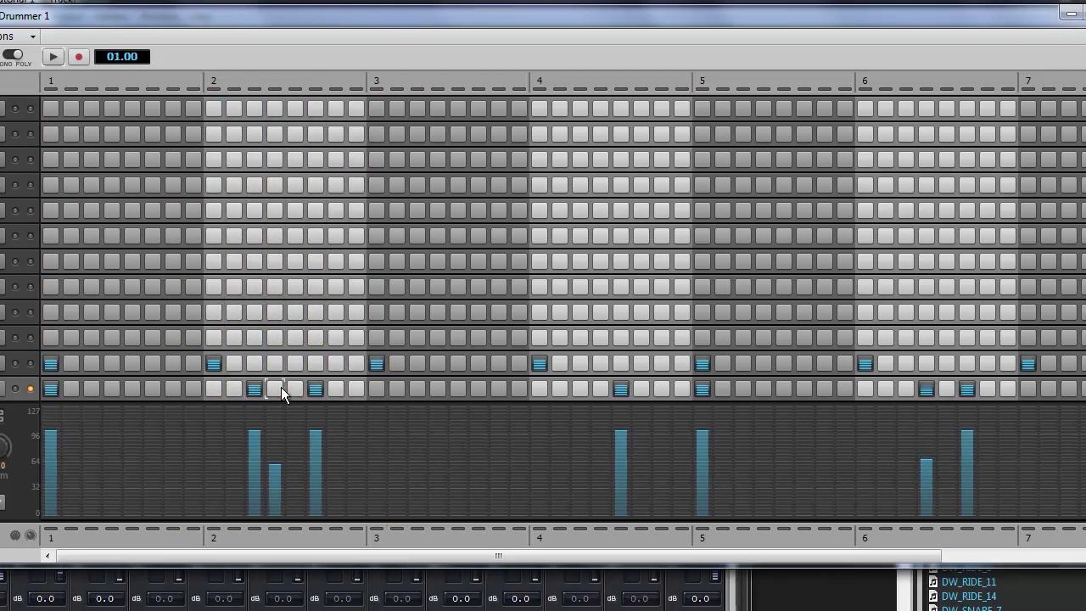
click(275, 389)
key(space)
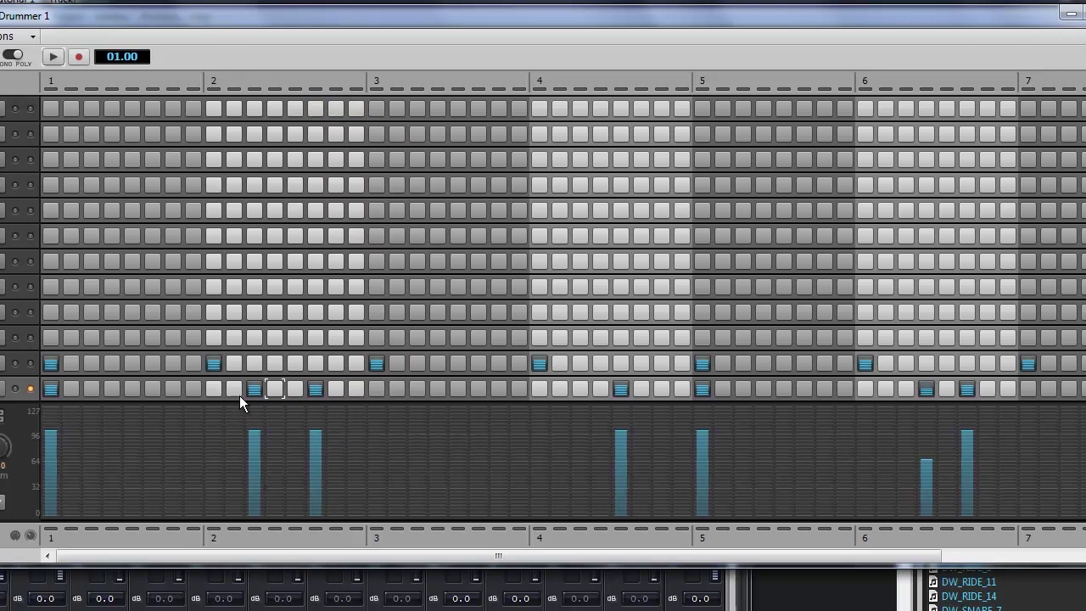
click(255, 389)
click(235, 389)
key(space)
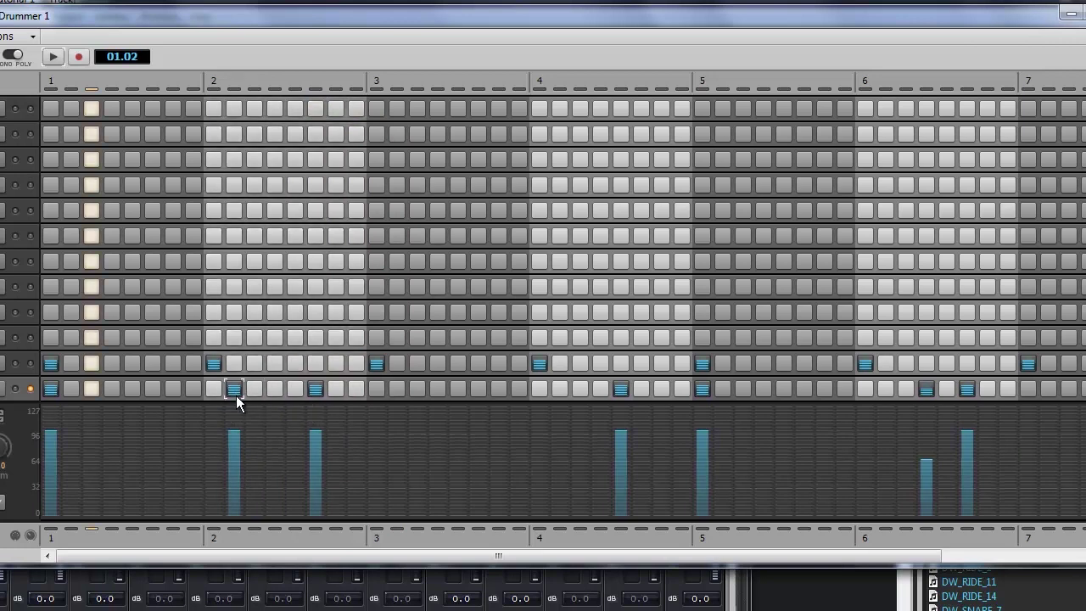
click(235, 390)
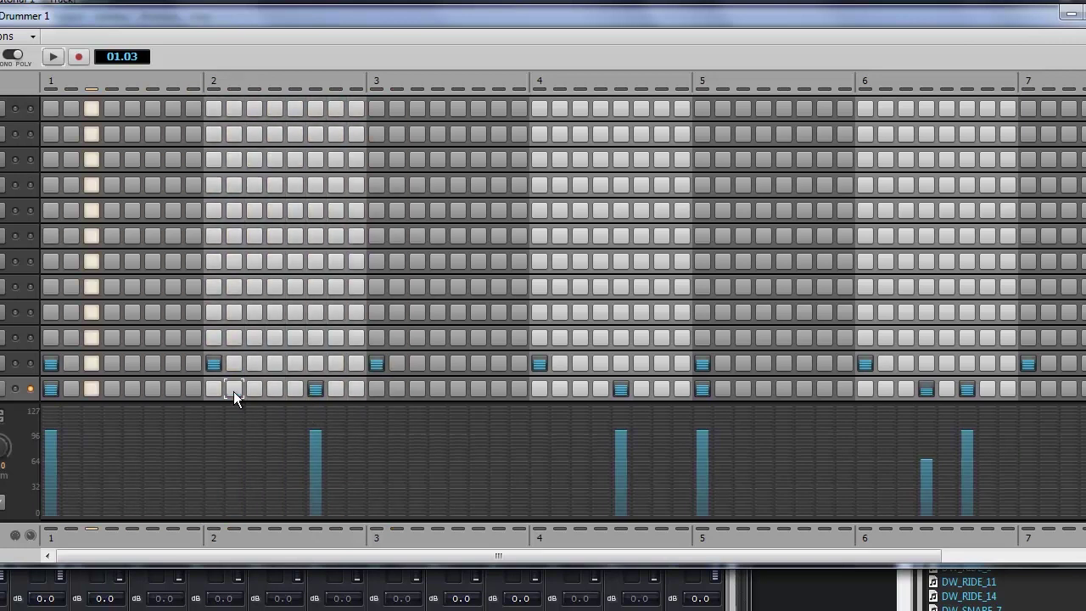
Audition a BassDr hit on step 11 again, remove it and place the hit on step 12 instead
key(space)
click(253, 389)
key(space)
key(space)
click(257, 384)
click(276, 388)
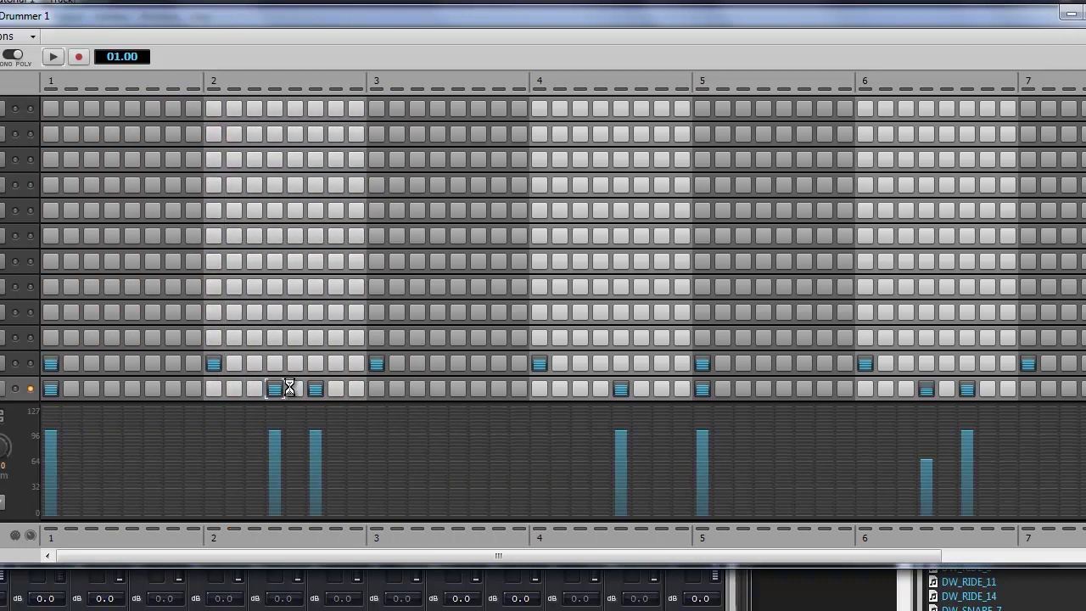
Try the step 14 BassDr hit on step 15, put it back on step 14 and replay the pattern
click(318, 388)
click(334, 389)
key(space)
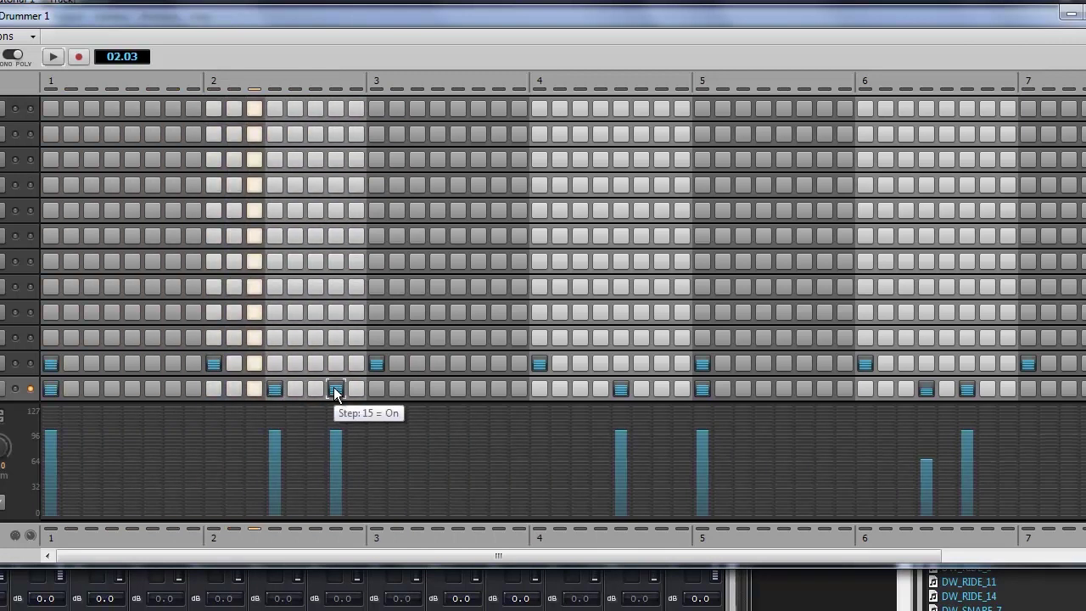
key(space)
click(316, 389)
click(334, 388)
key(space)
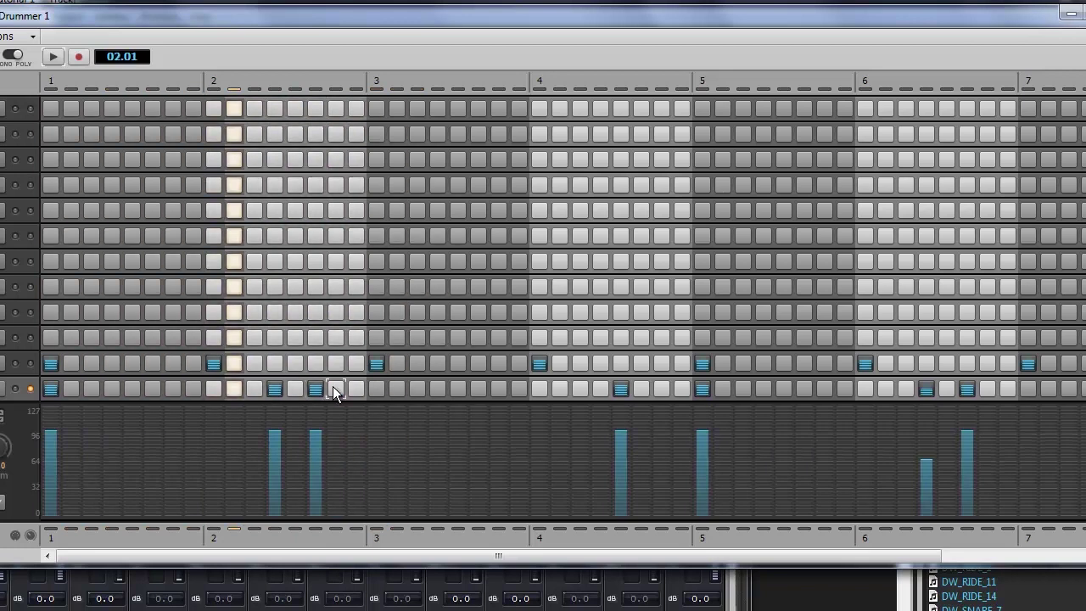
Try the step 12 BassDr hit on step 11 instead, toggling it off and on and replaying the pattern
key(space)
click(254, 389)
click(272, 389)
key(space)
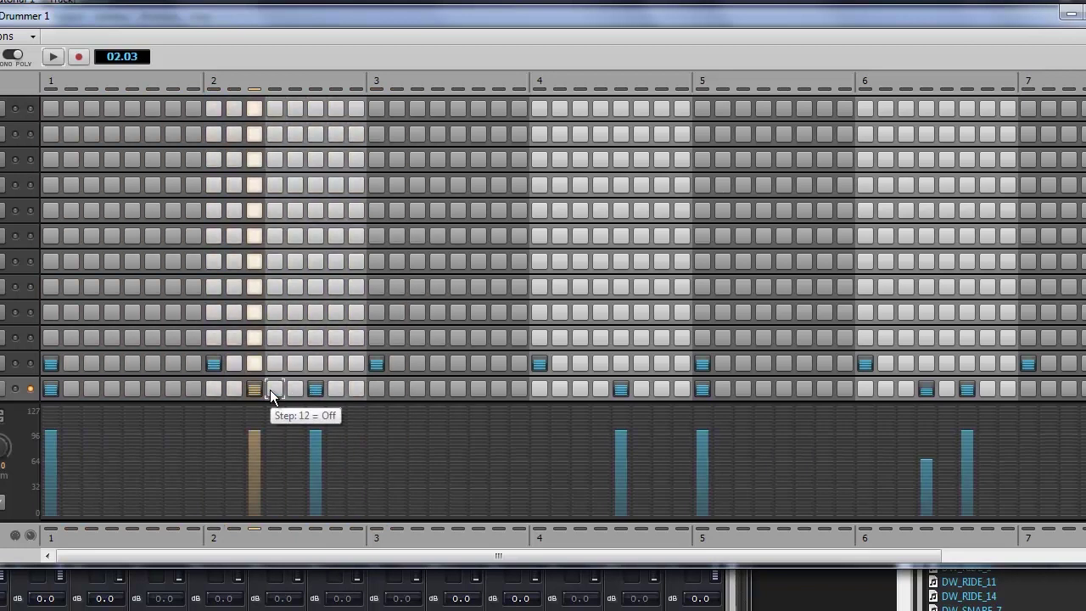
key(space)
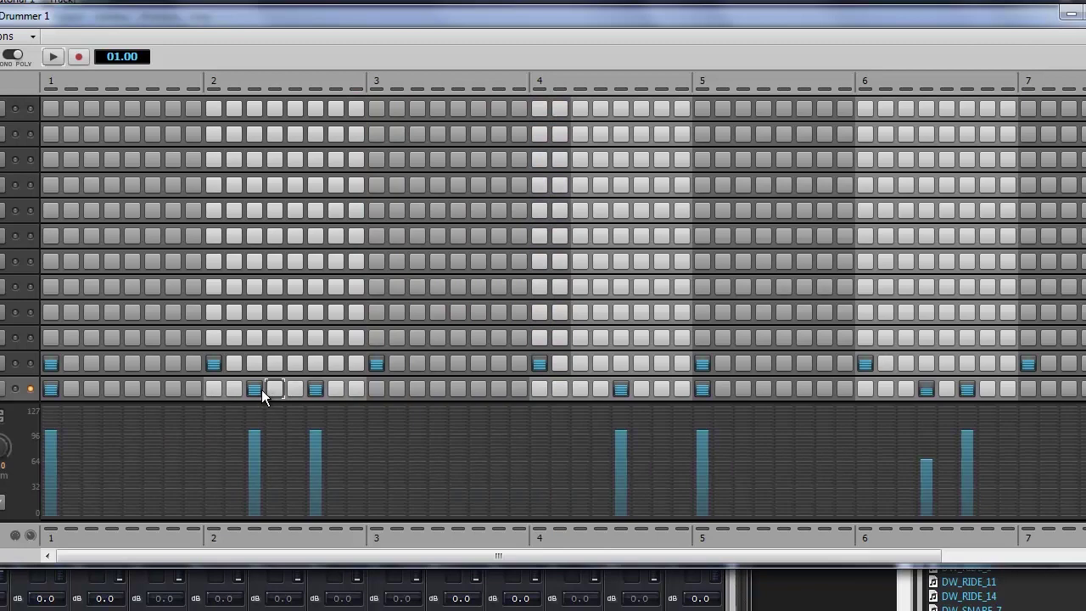
click(260, 391)
key(space)
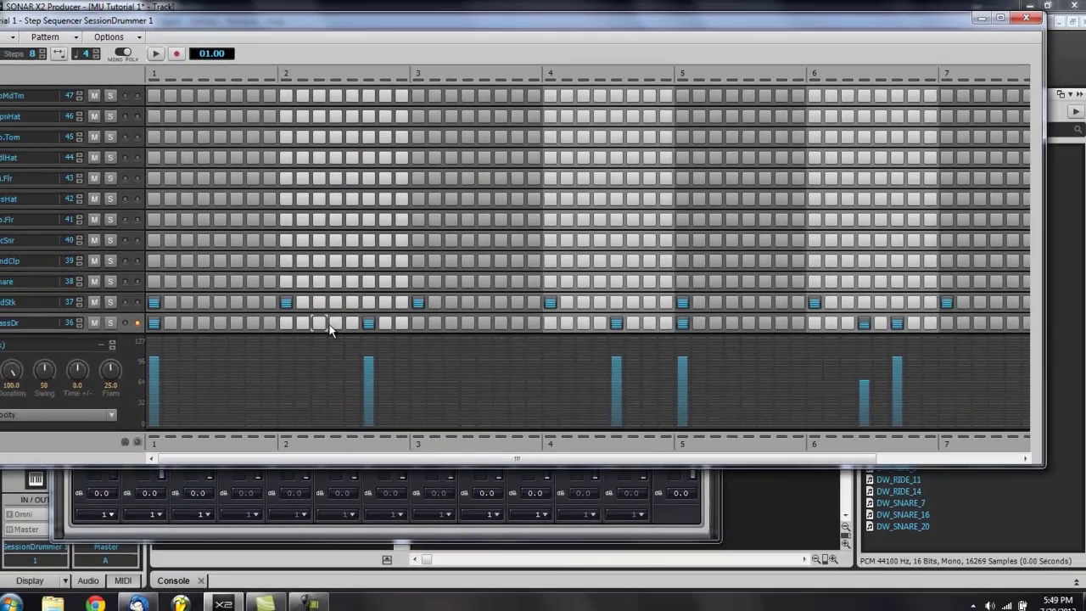
click(268, 377)
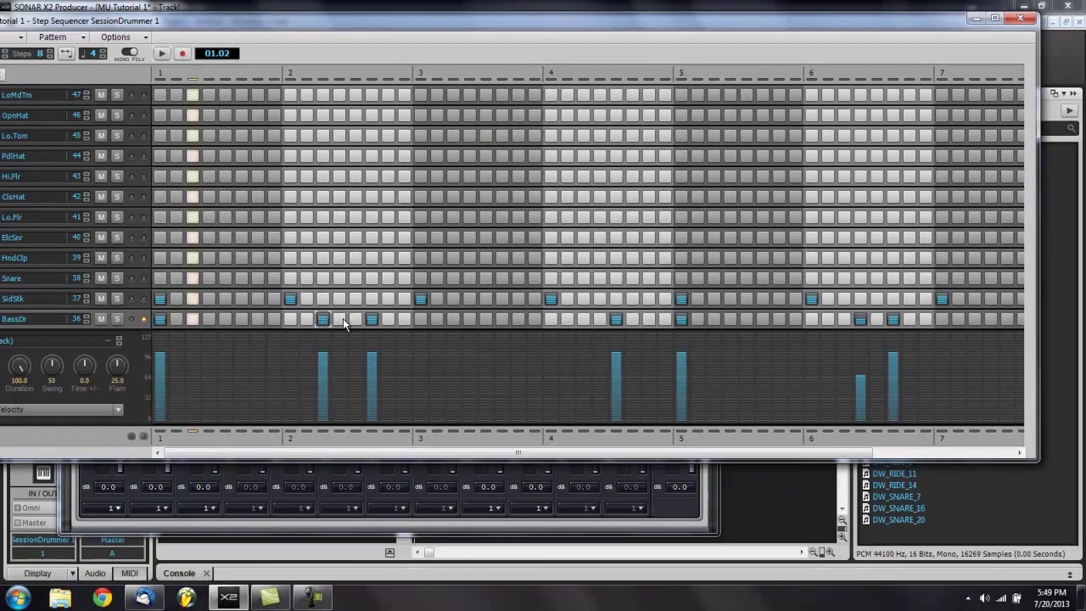
key(space)
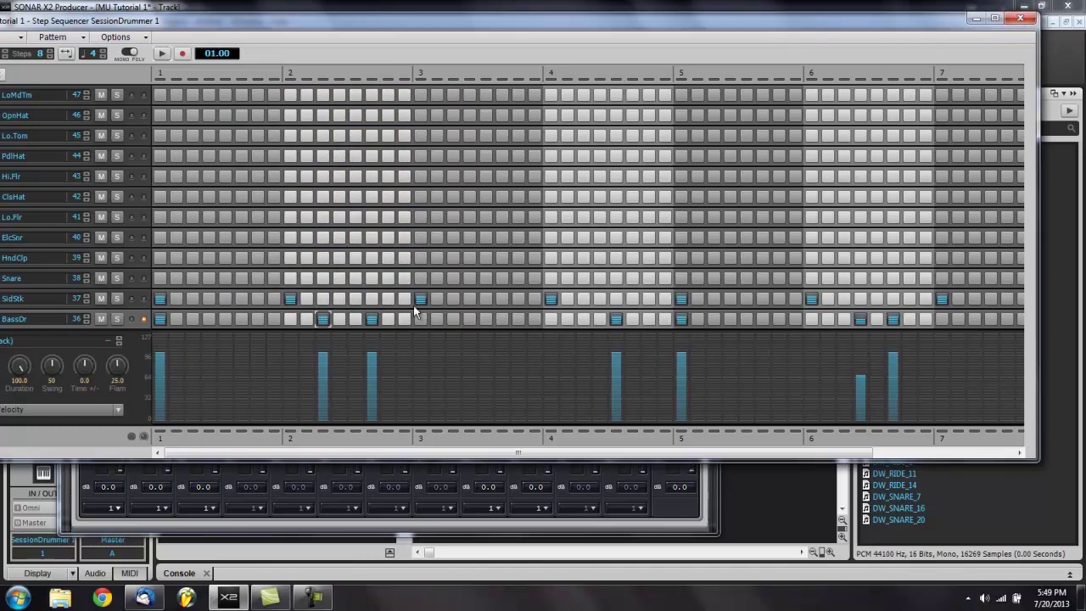
Clear all BassDr hits from the pattern, play it, and close the Step Sequencer and Session Drummer windows
drag(165, 320, 418, 320)
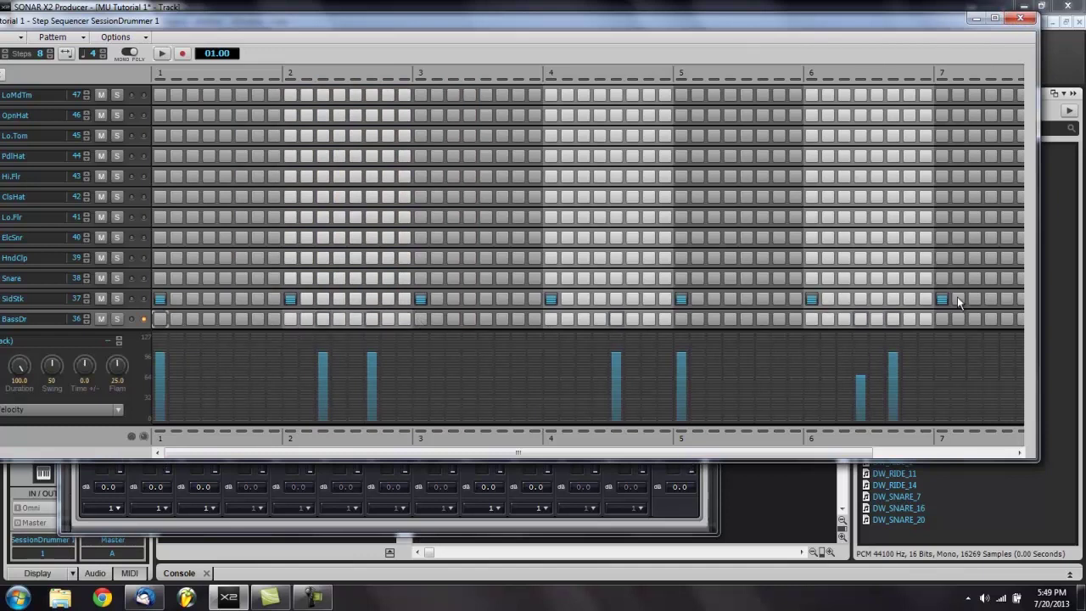
key(space)
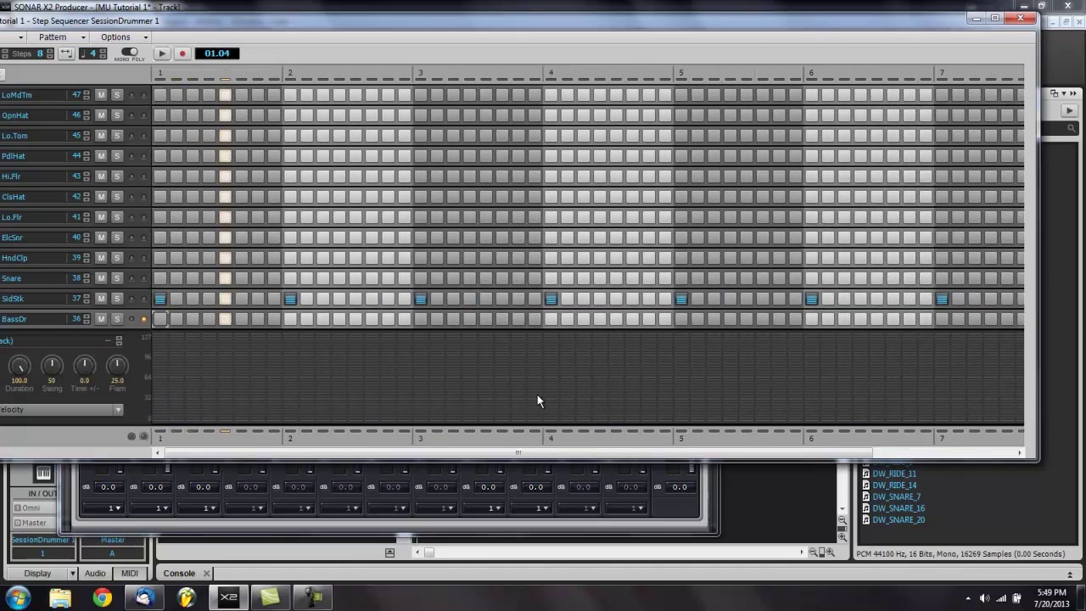
click(1021, 20)
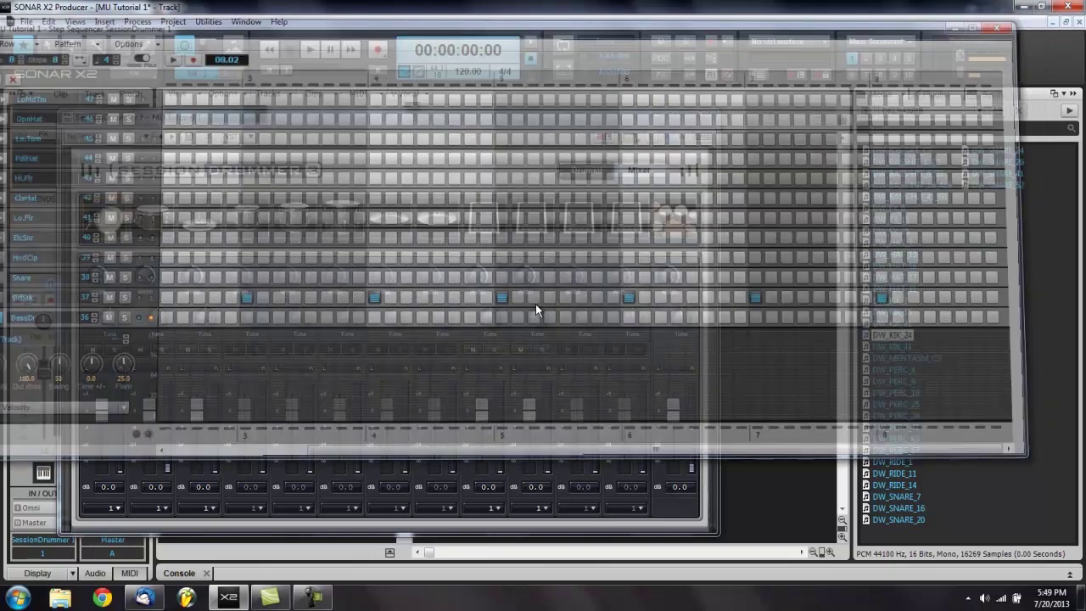
click(702, 114)
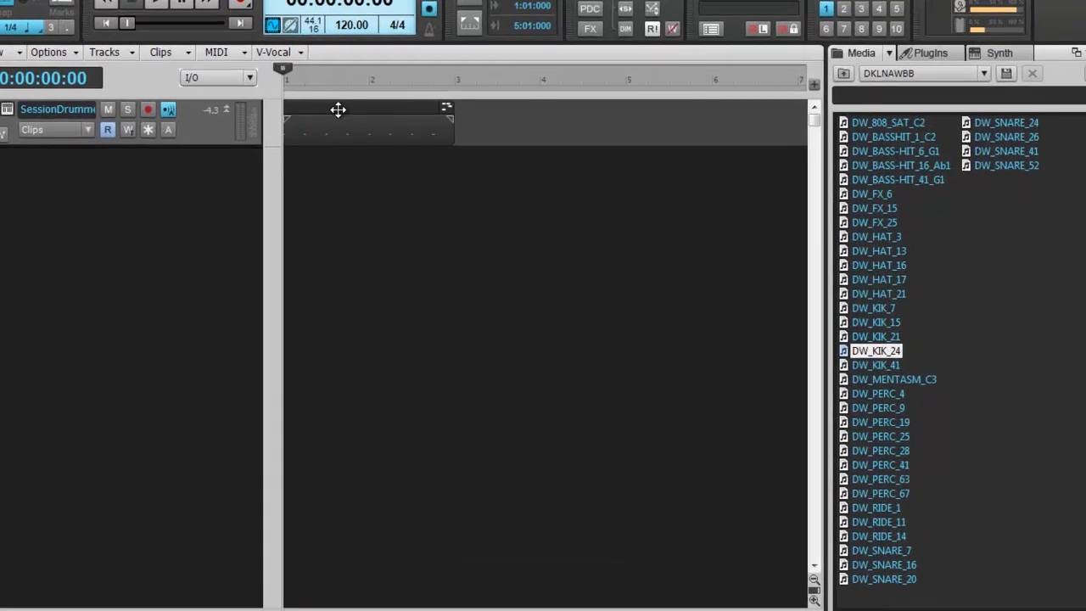
drag(457, 140, 598, 143)
drag(508, 113, 510, 113)
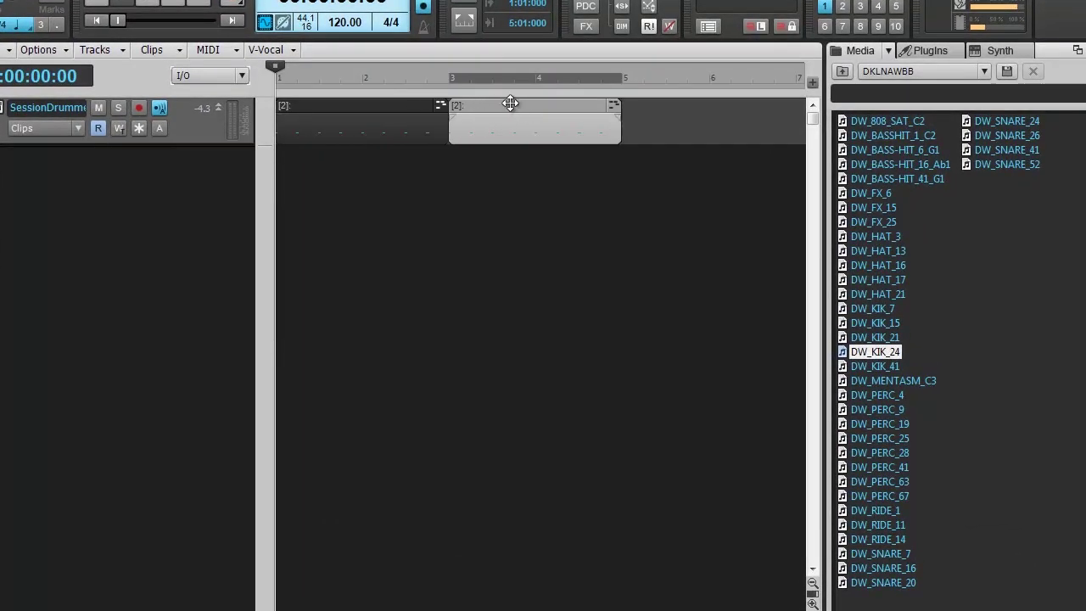
key(ctrl+z)
Copy the SessionDrummer clip so the copy starts at measure 3, and play the two clips
click(328, 115)
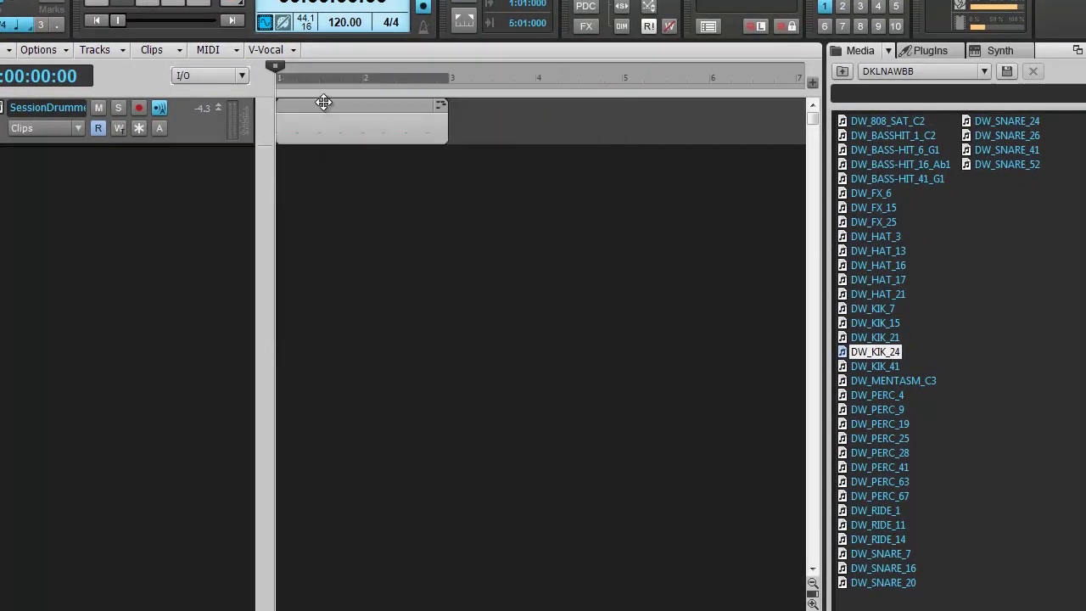
drag(324, 102, 500, 105)
key(space)
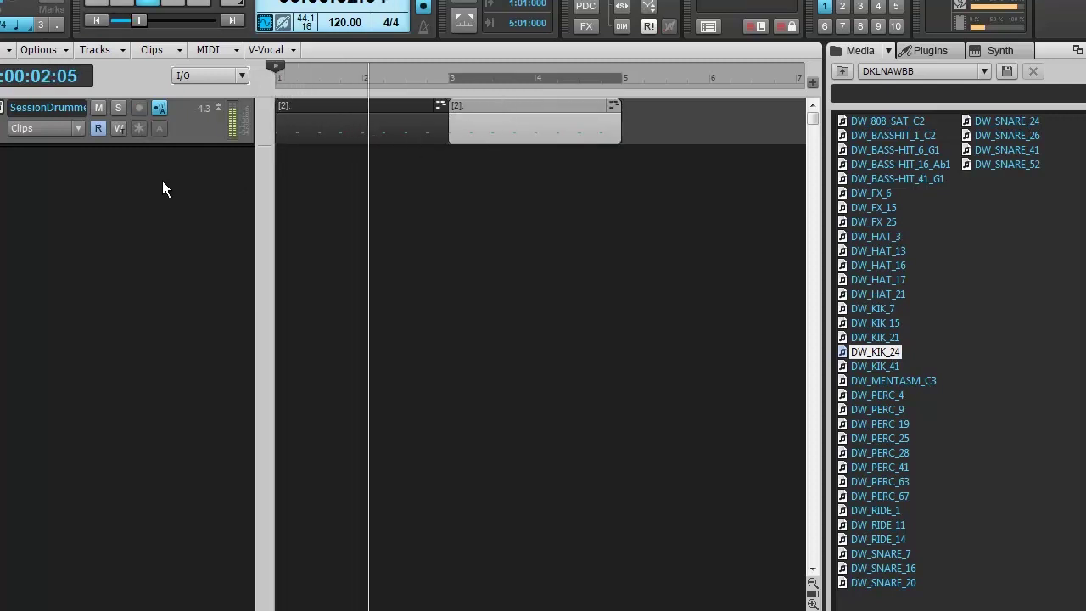
key(space)
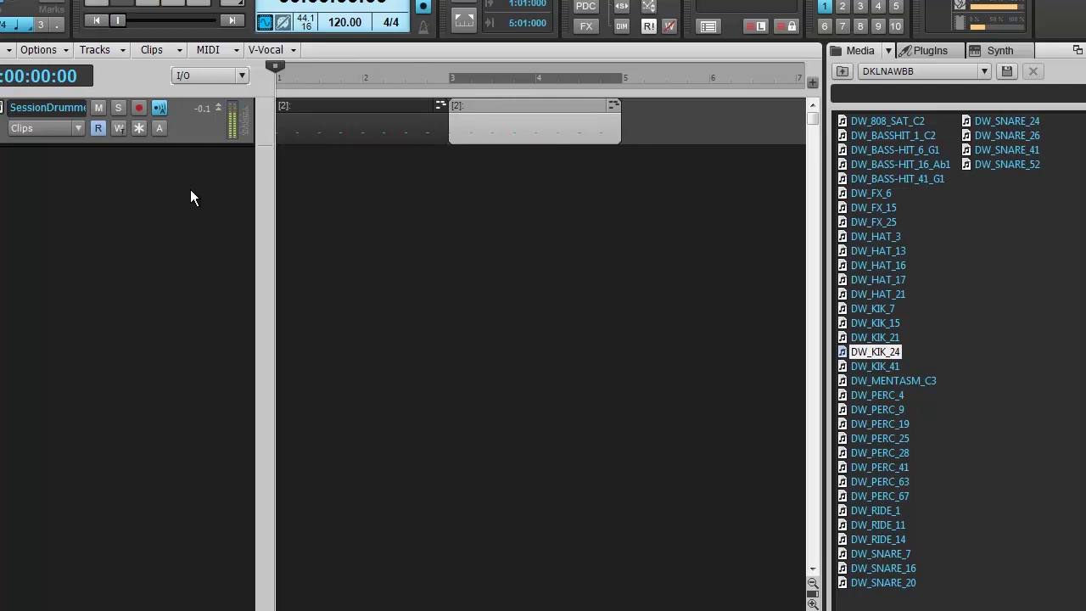
key(space)
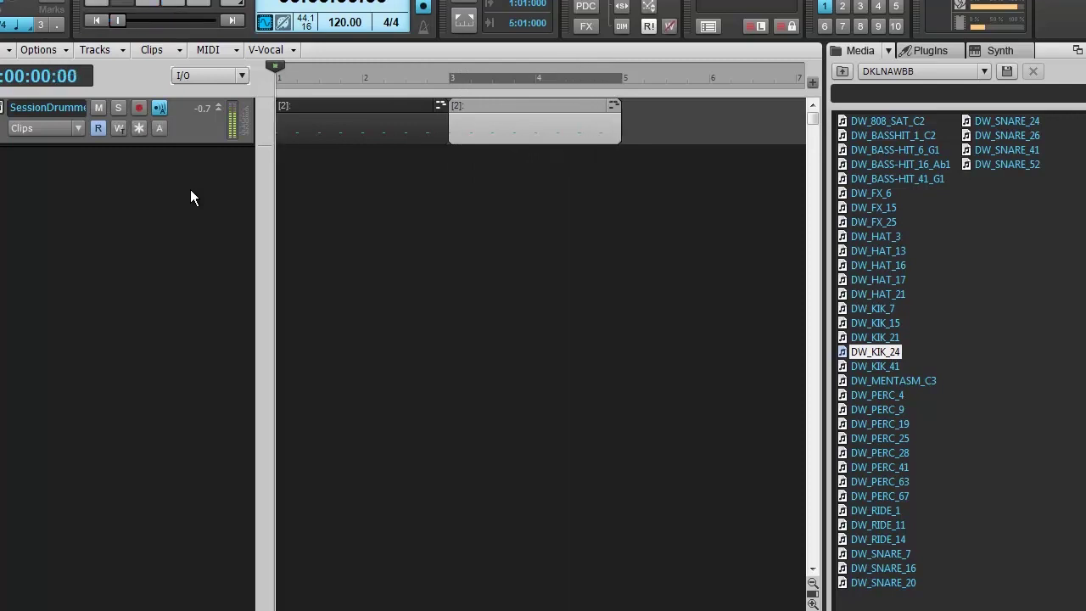
Select both clips over measures 1 to 5 and review the snap resolution options and Snap to Grid preferences
drag(281, 81, 616, 102)
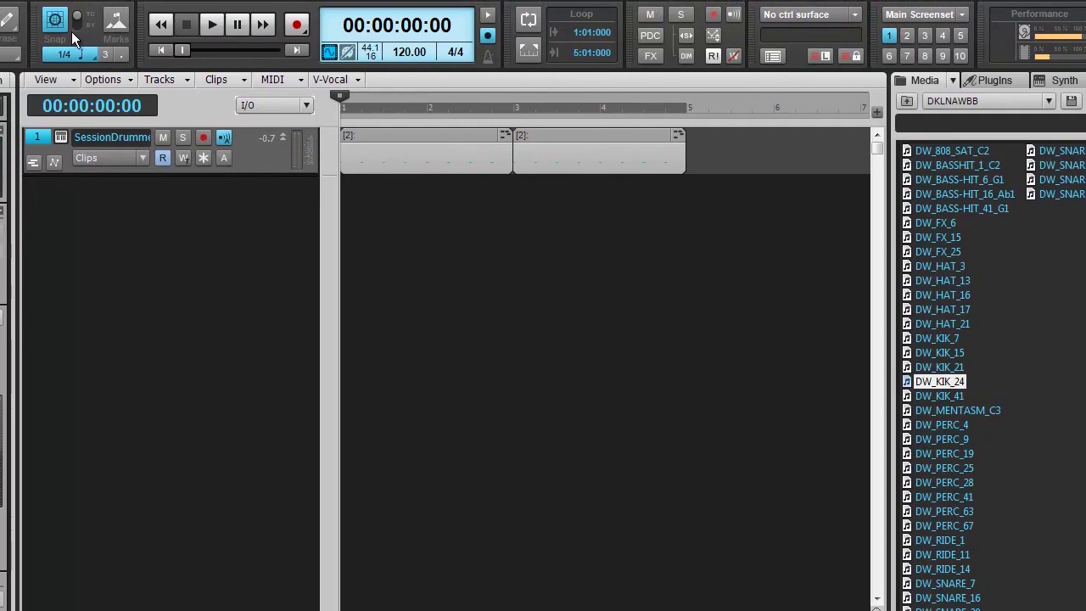
right_click(52, 25)
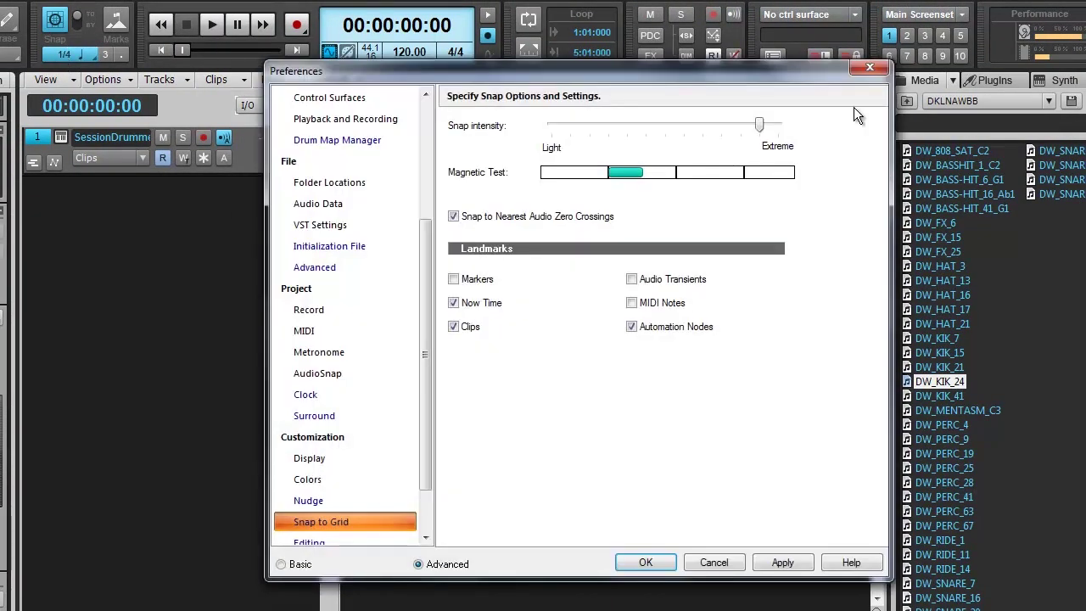
click(866, 68)
click(60, 51)
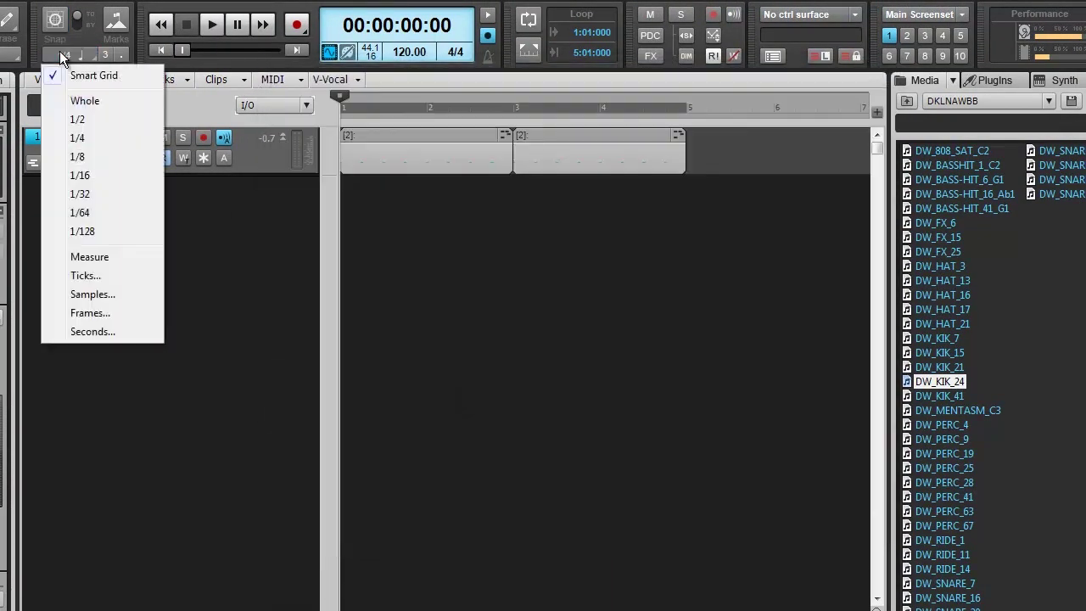
click(86, 76)
click(58, 19)
right_click(59, 18)
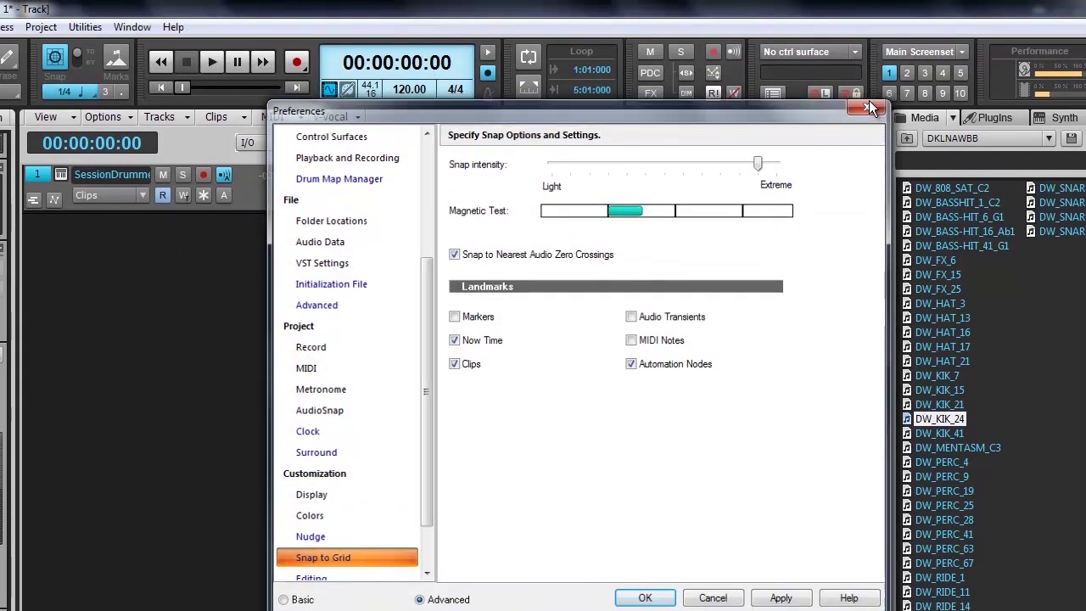
click(869, 102)
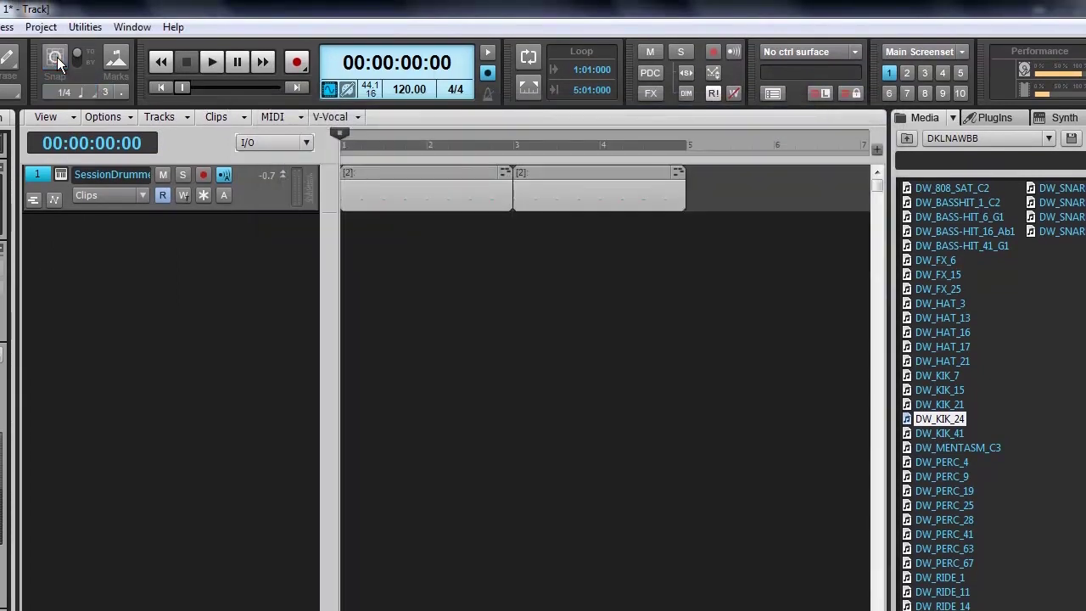
Switch off Smart Grid while keeping 1/4 snapping on, test it by placing the now marker at measure 3, and rewind
click(57, 57)
click(58, 90)
click(84, 111)
click(519, 327)
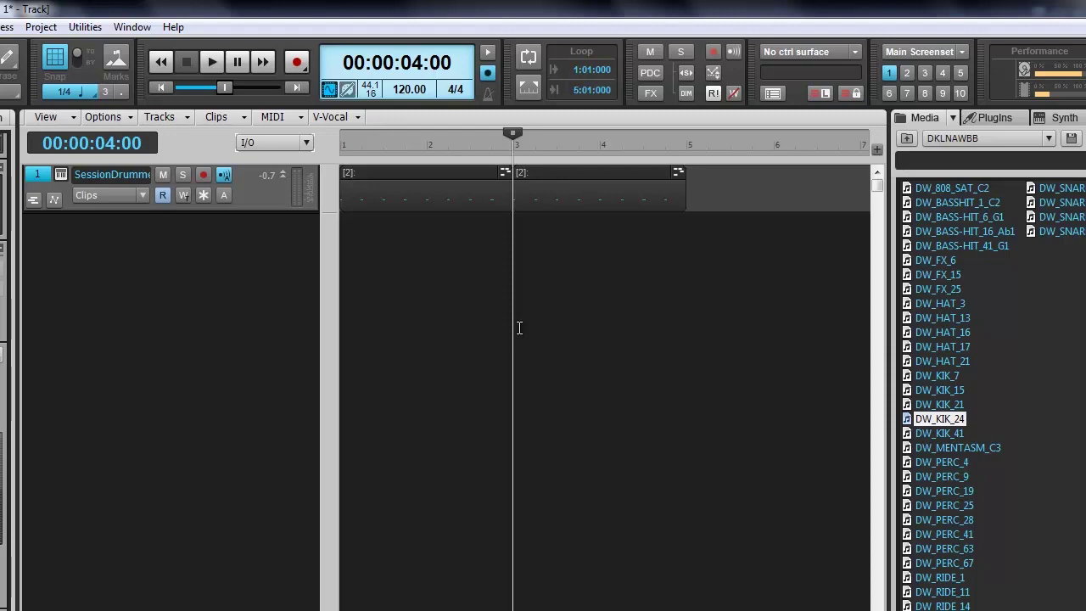
key(w)
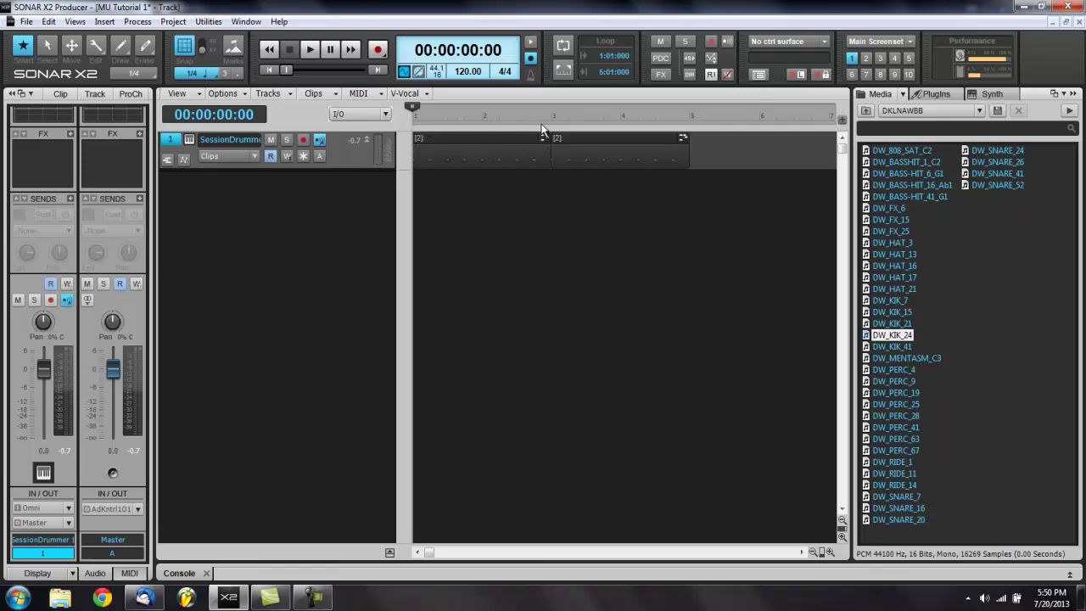
Loop both clips from measure 1 to measure 5, set the snap value to Whole, and play the loop
click(701, 132)
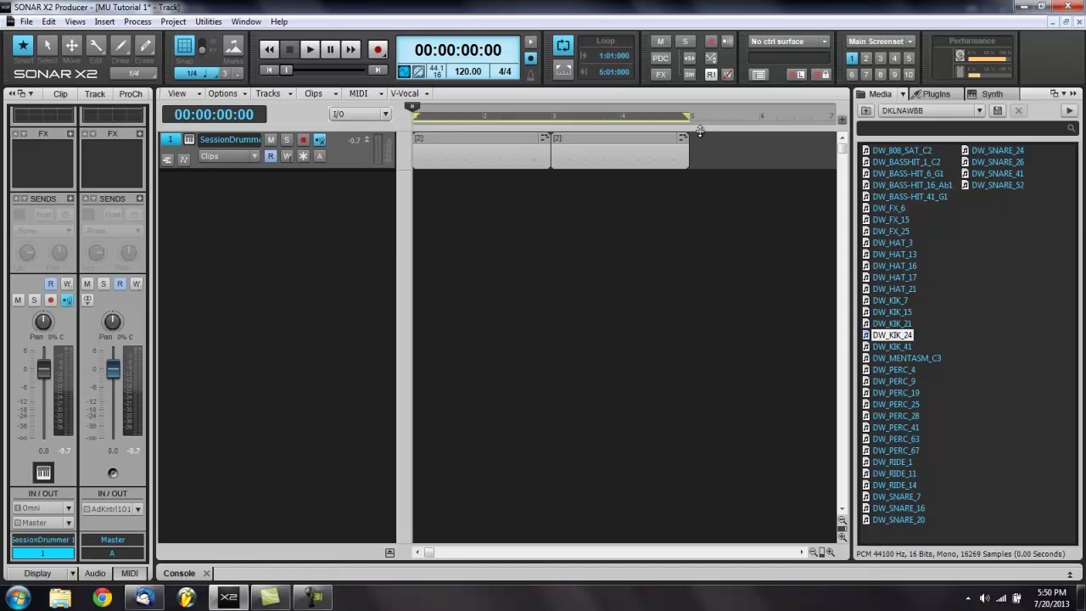
click(191, 74)
click(208, 111)
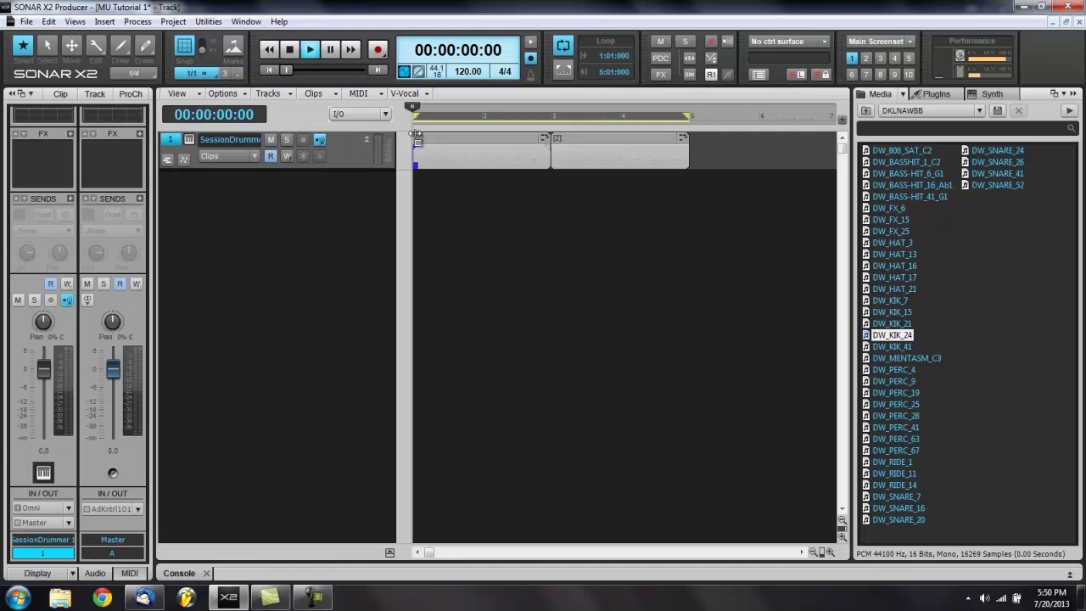
key(space)
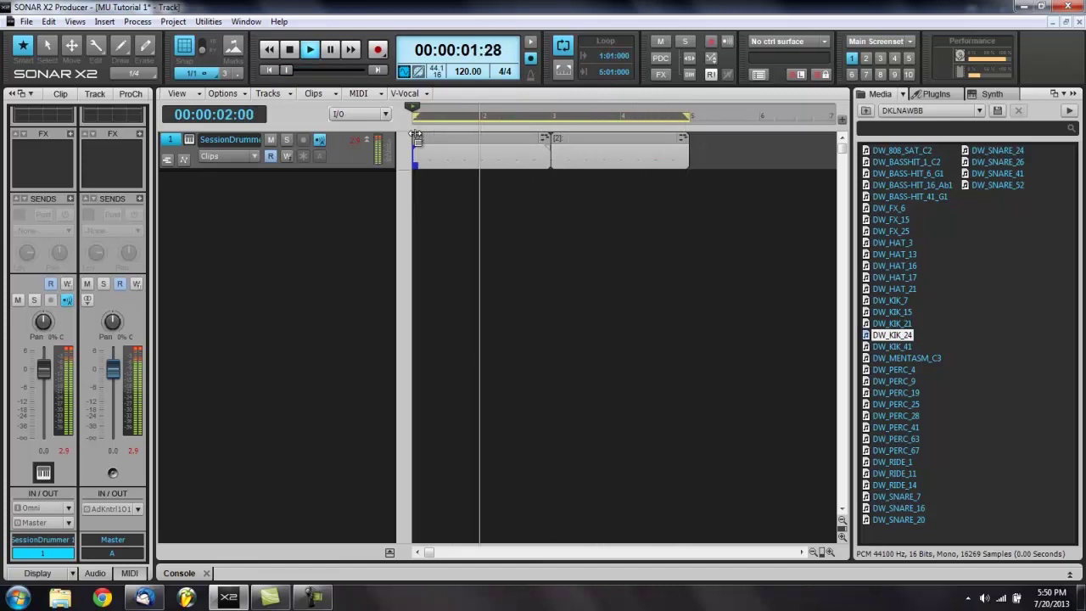
key(space)
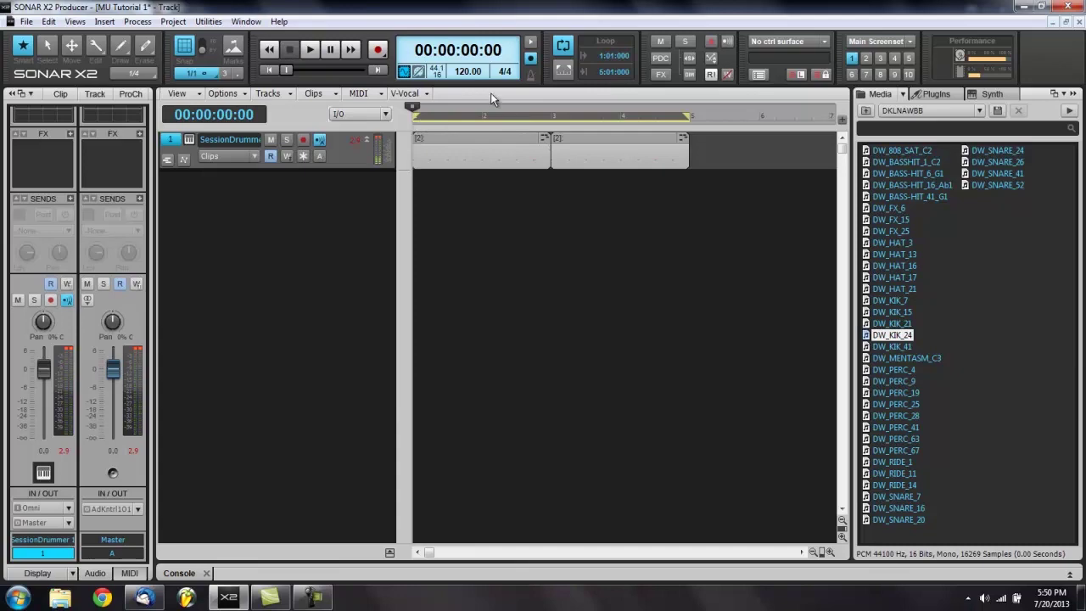
Open the project's Metronome preferences to review the metronome settings
key(p)
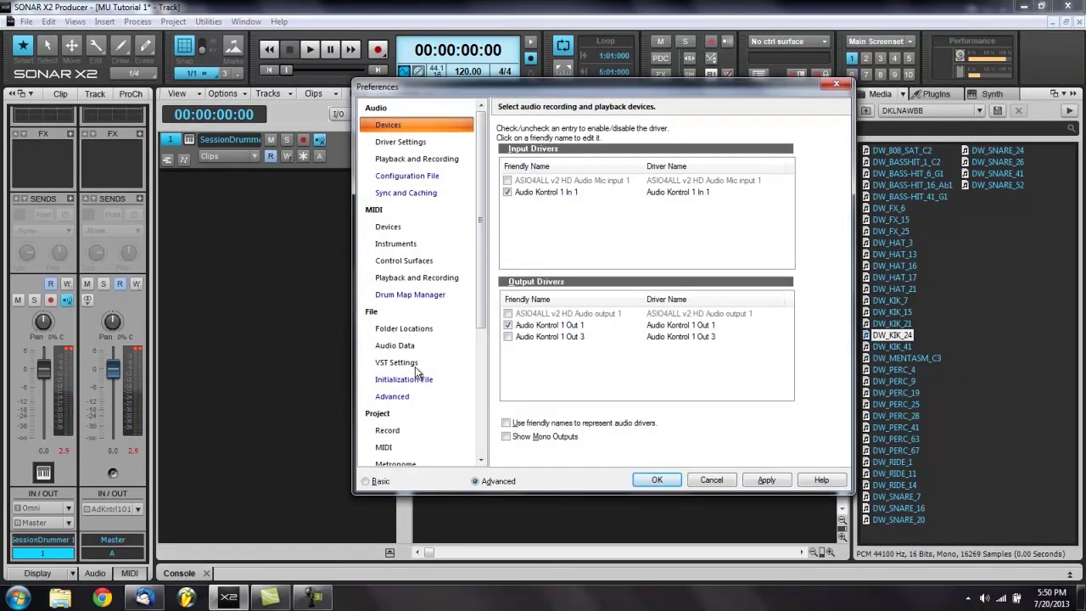
click(404, 468)
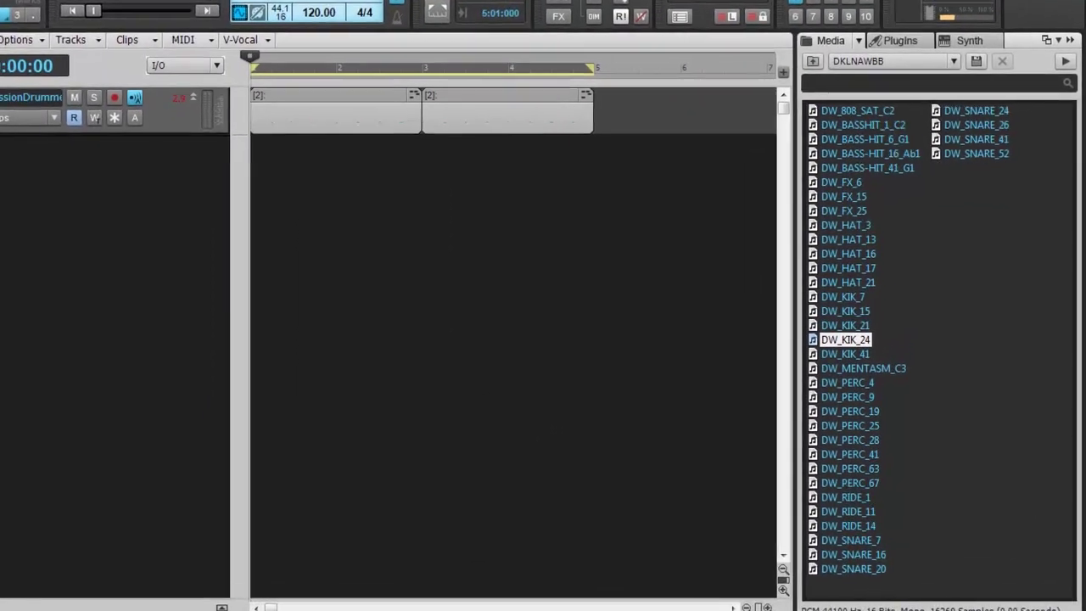
Arm the SessionDrummer track for recording, increase the track's height, and play the looped clips
click(108, 96)
drag(146, 133, 141, 217)
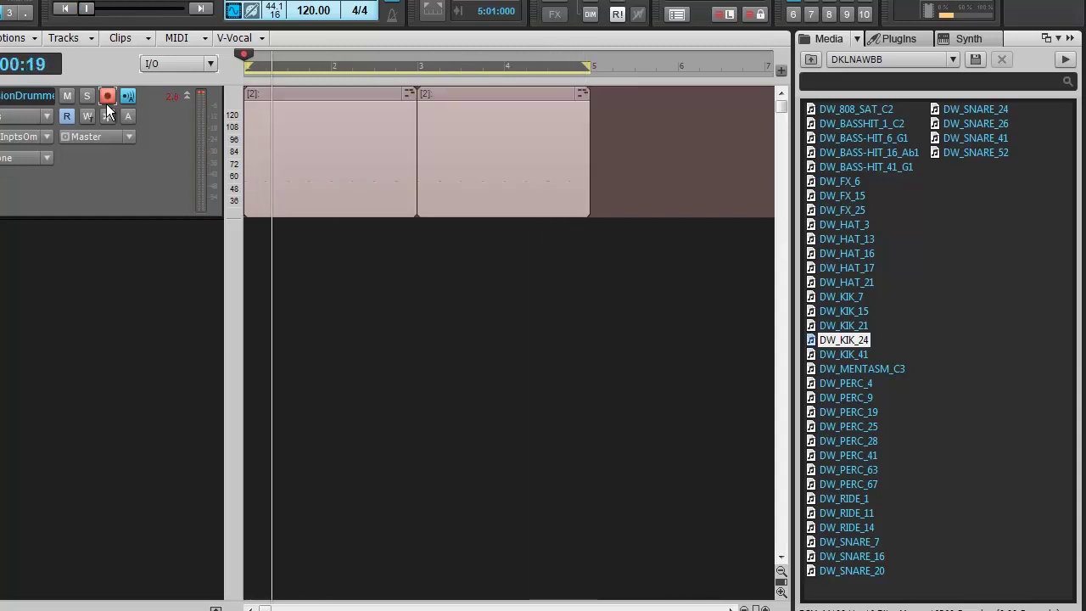
key(space)
key(space)
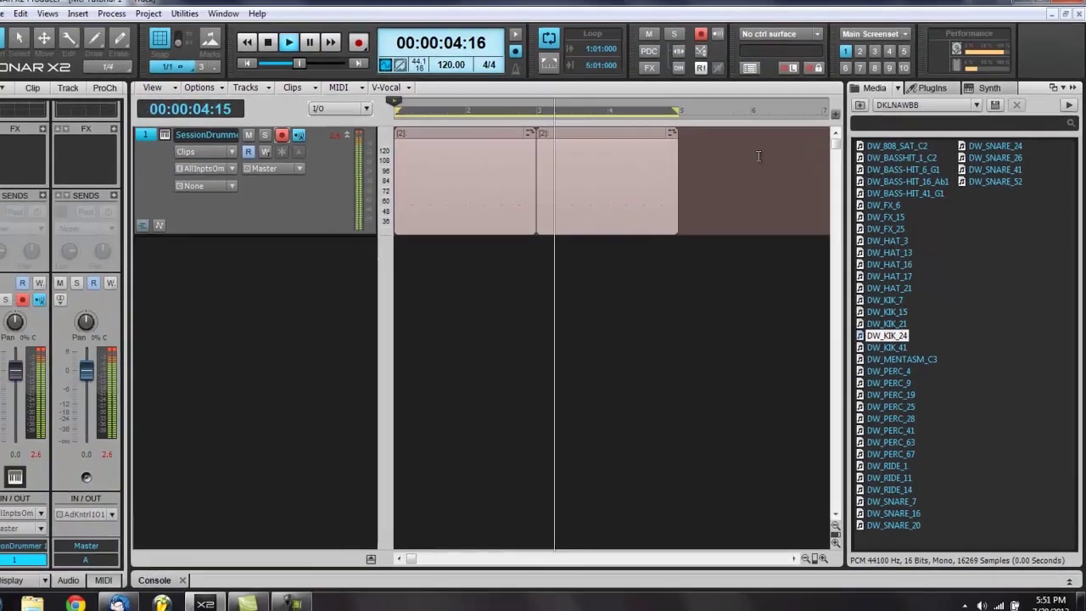
key(space)
drag(686, 122, 270, 177)
drag(433, 205, 434, 206)
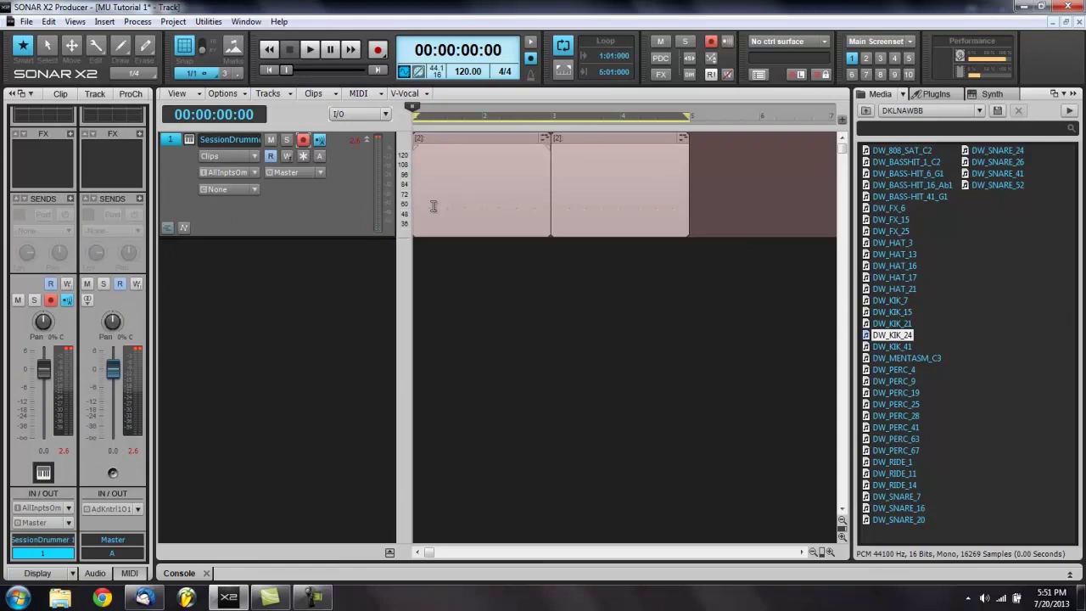
key(q)
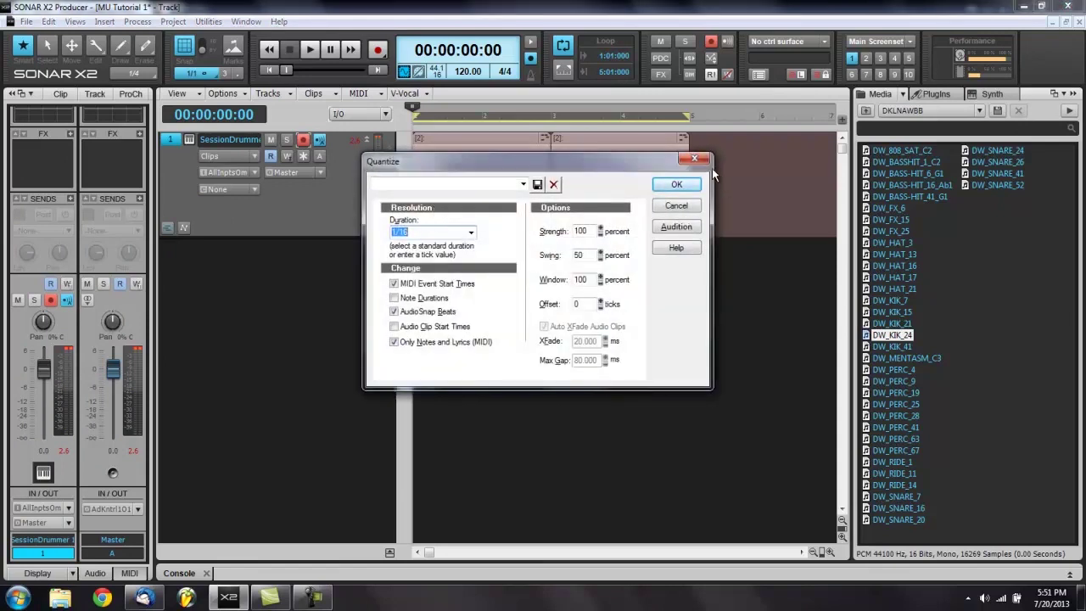
click(694, 159)
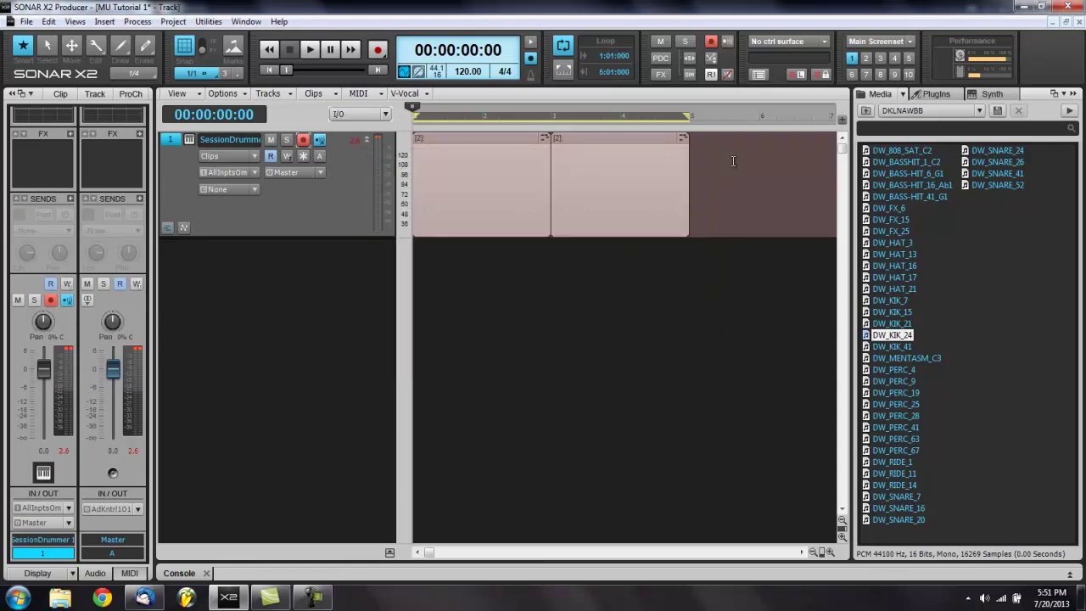
click(732, 164)
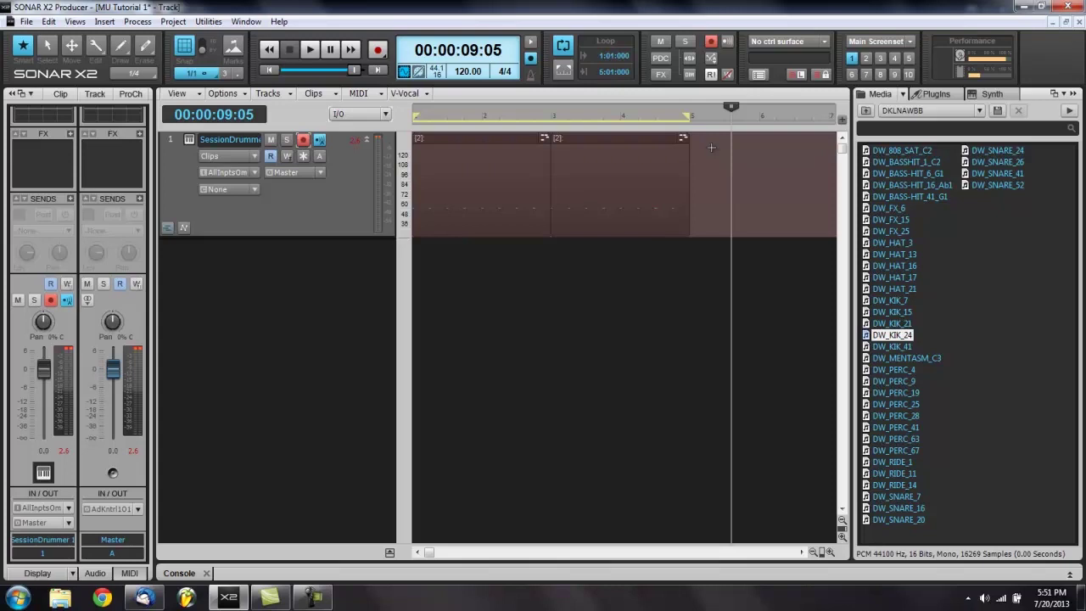
Quantize both clips to a 1/16 resolution and play the result from the start
drag(711, 150, 484, 212)
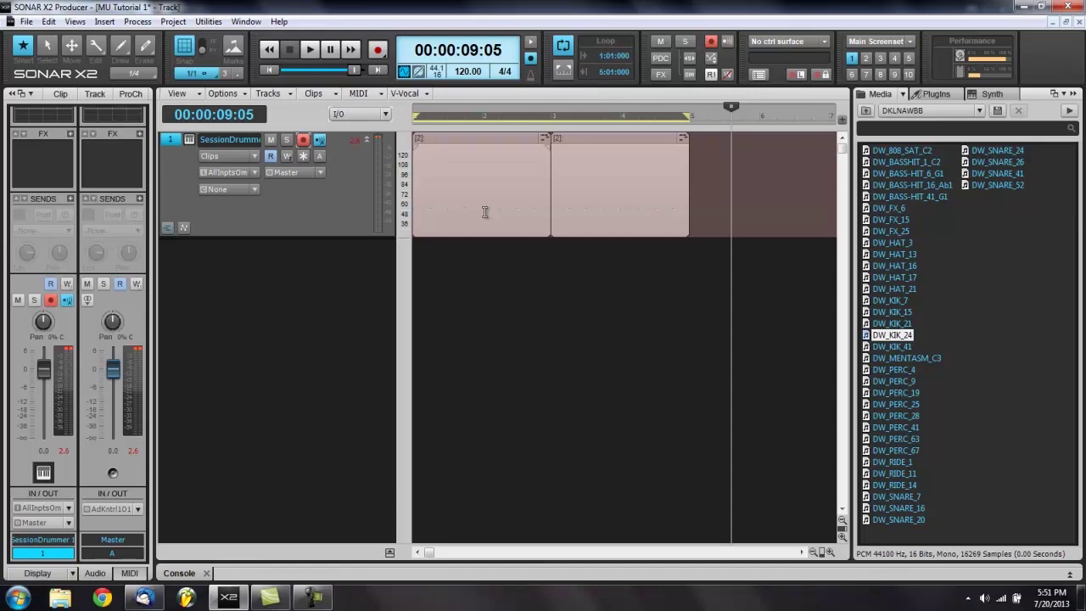
key(q)
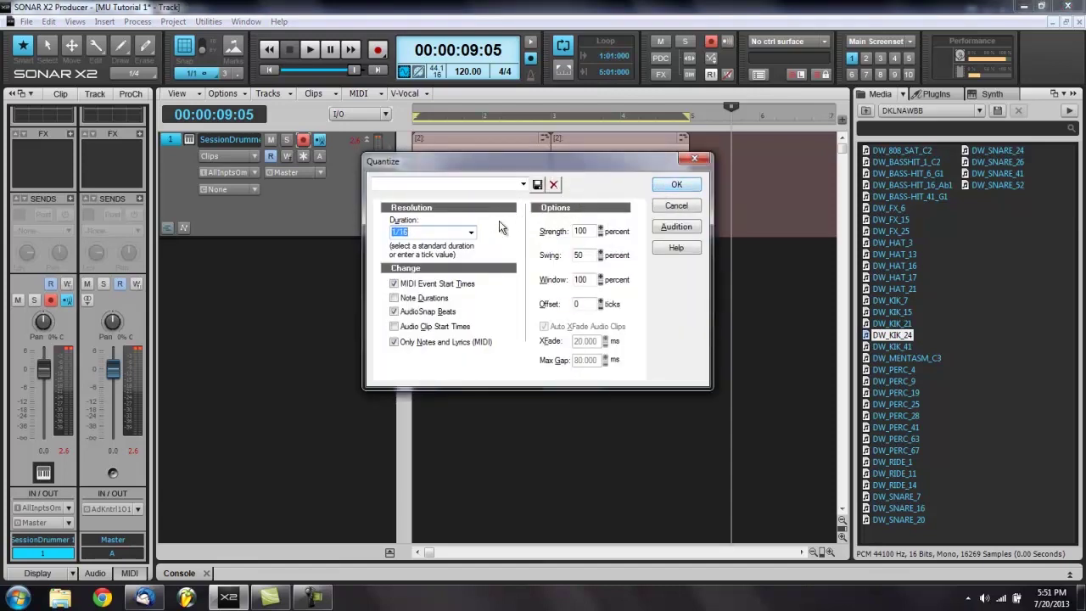
click(669, 184)
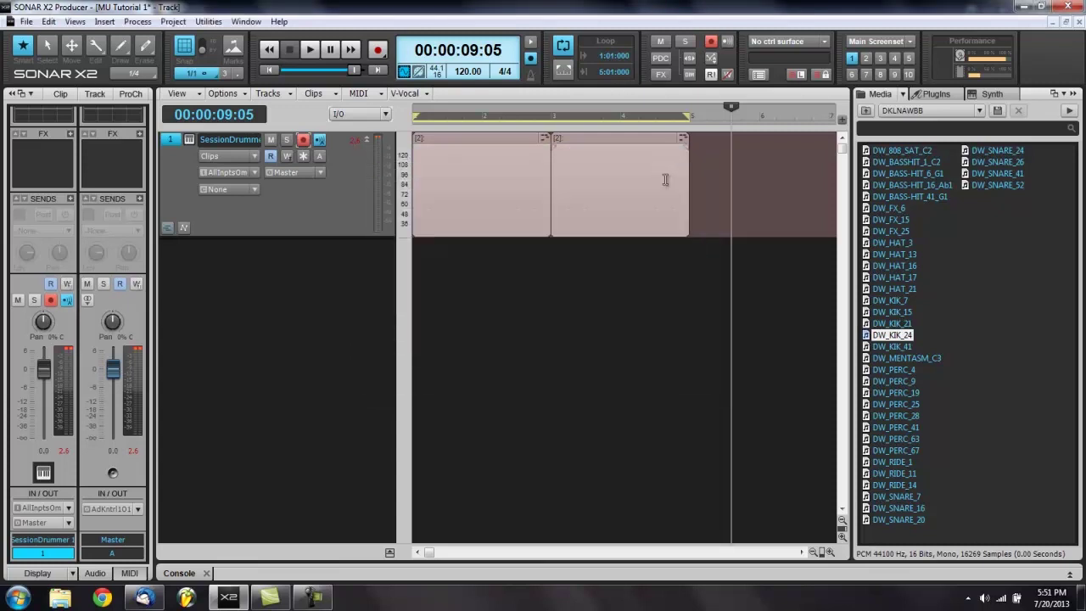
key(w)
key(space)
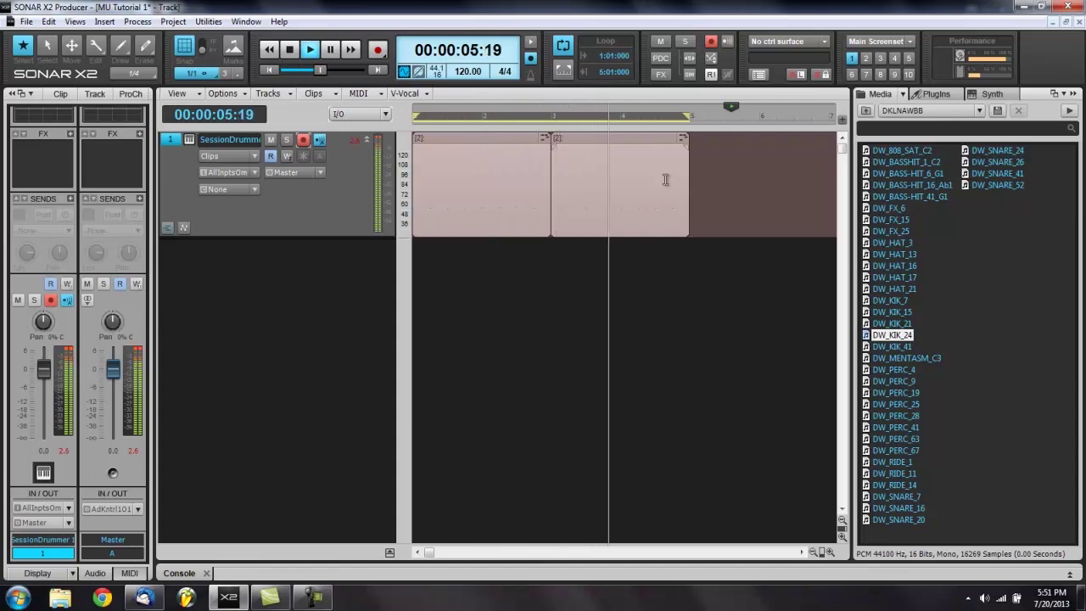
key(space)
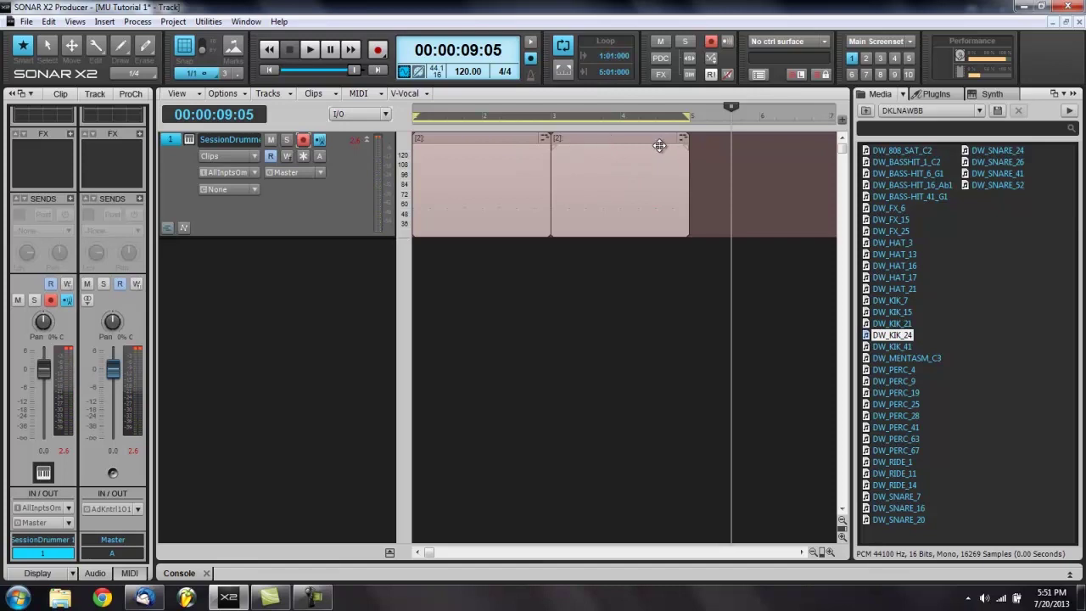
Undo the clip edits back to the single recorded take and place the now marker at measure 3
click(602, 146)
key(Delete)
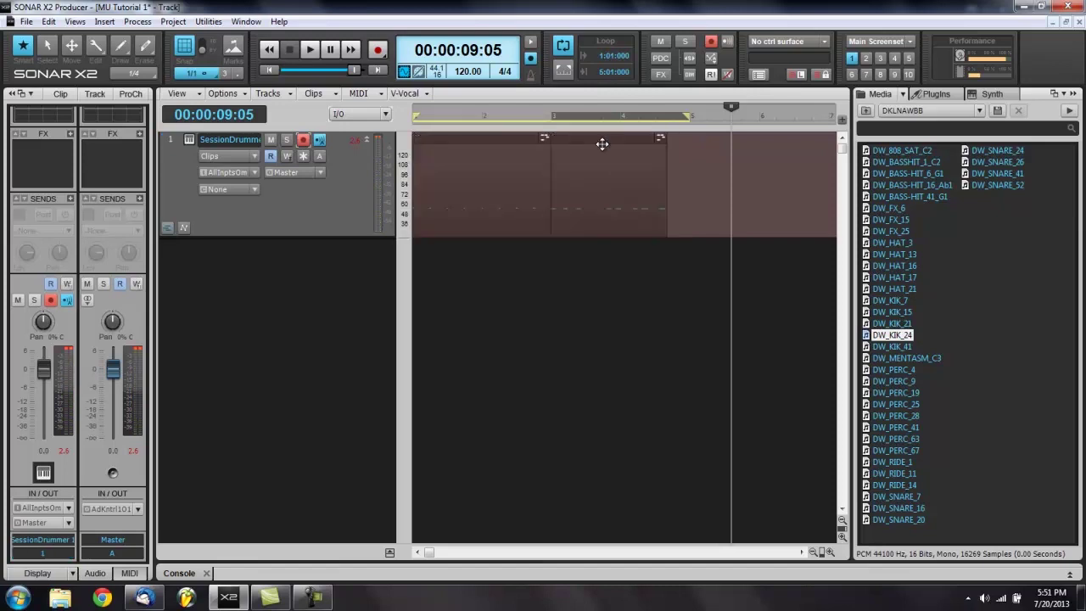
click(605, 163)
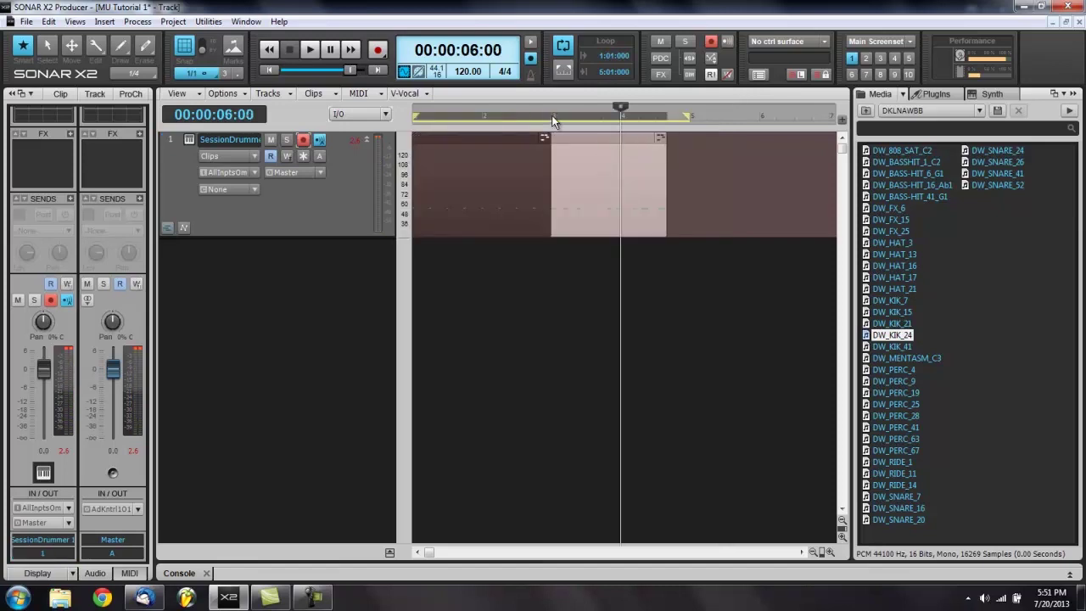
click(552, 118)
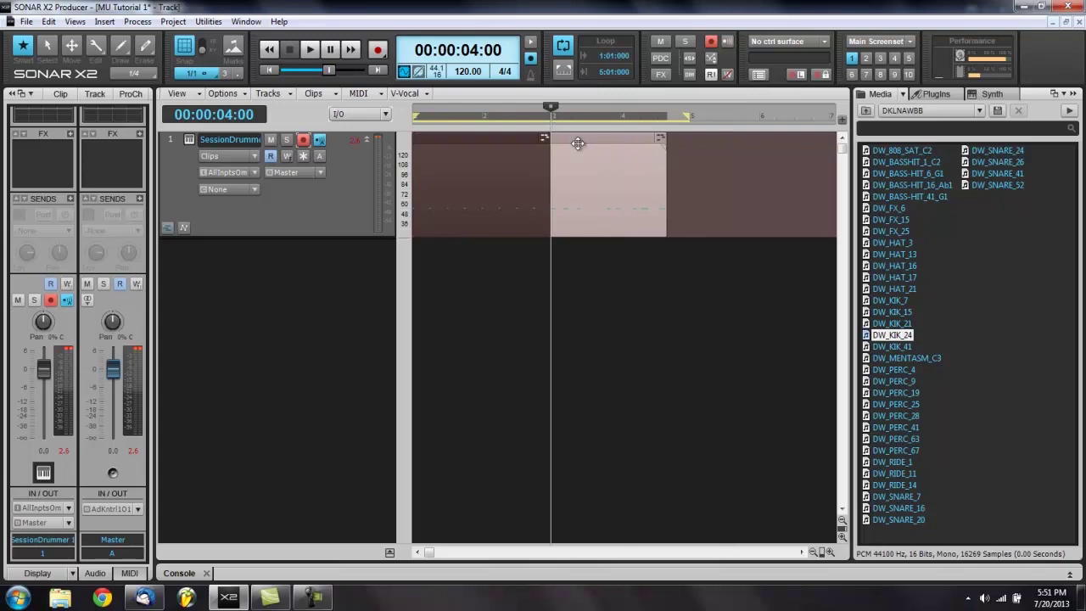
key(ctrl+a)
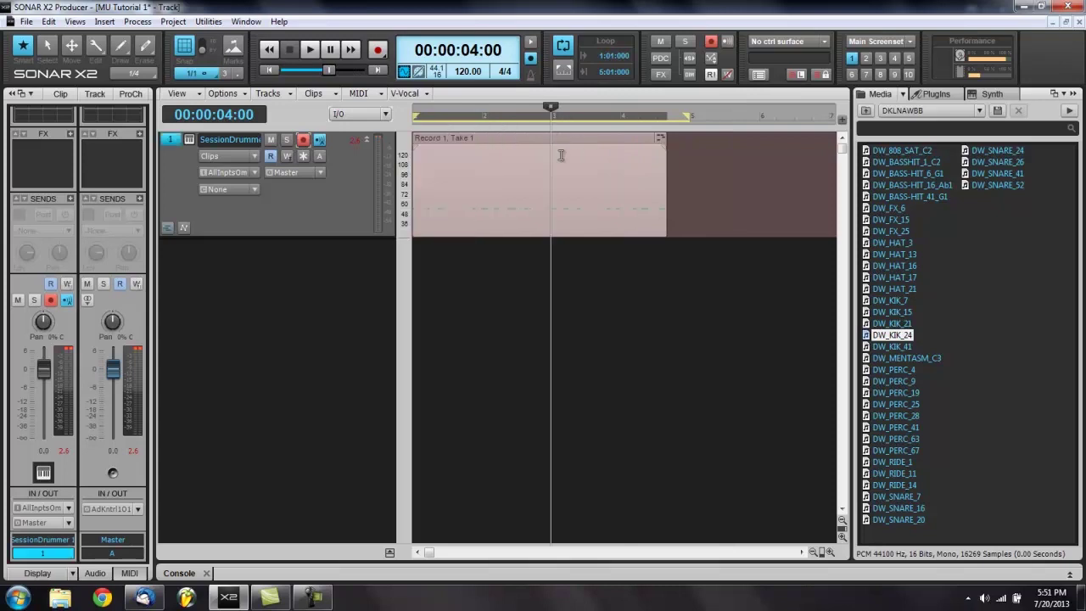
Split the recorded take at measure 3 and delete its second half
key(s)
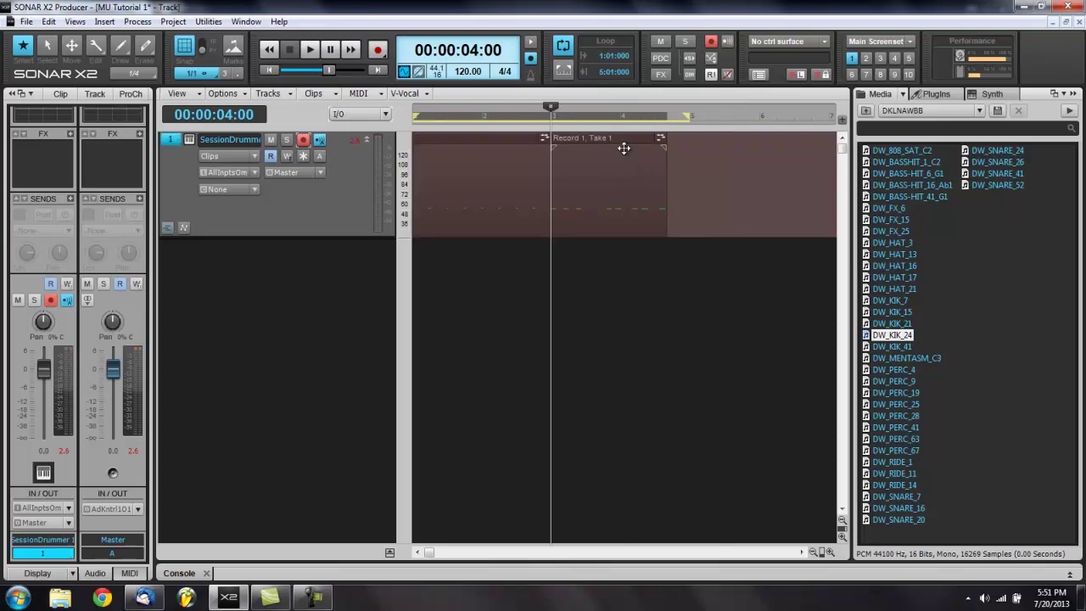
click(622, 142)
key(Delete)
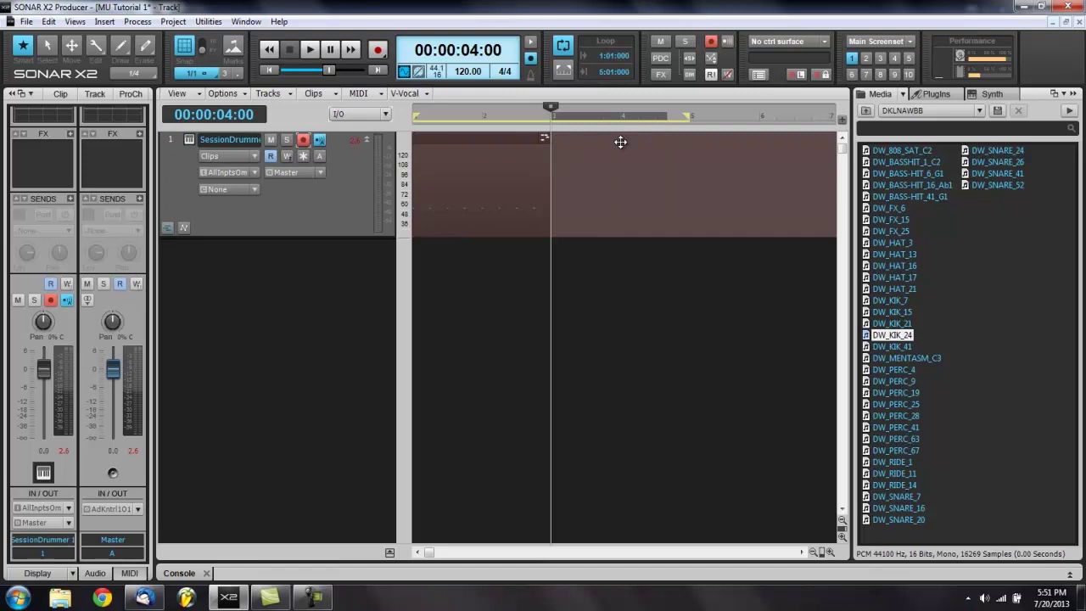
Audition the remaining two-measure clip and place a linked copy of it at measure 3
click(430, 224)
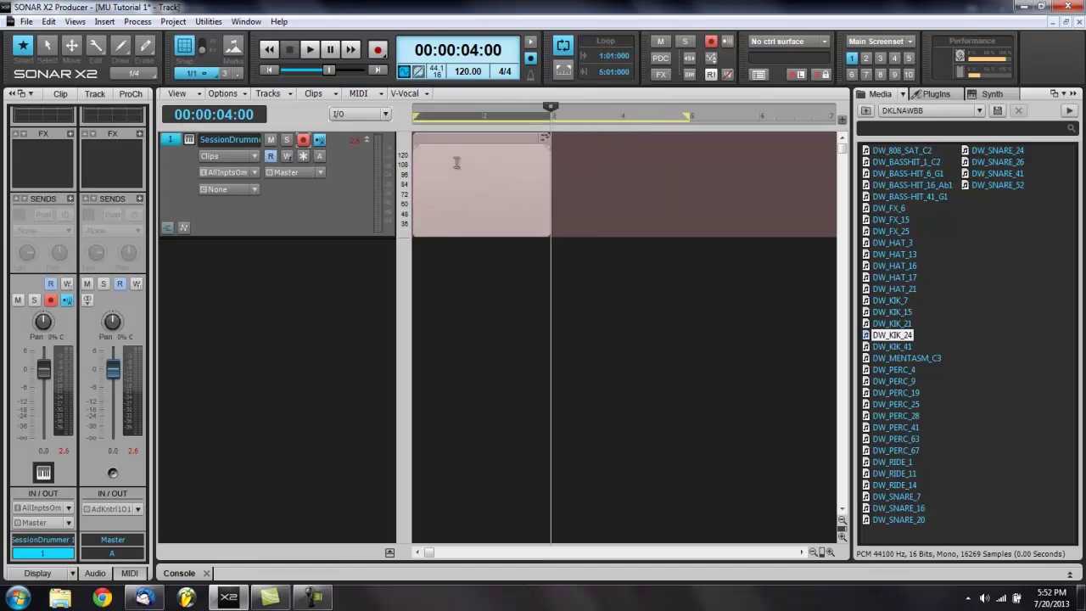
key(w)
key(space)
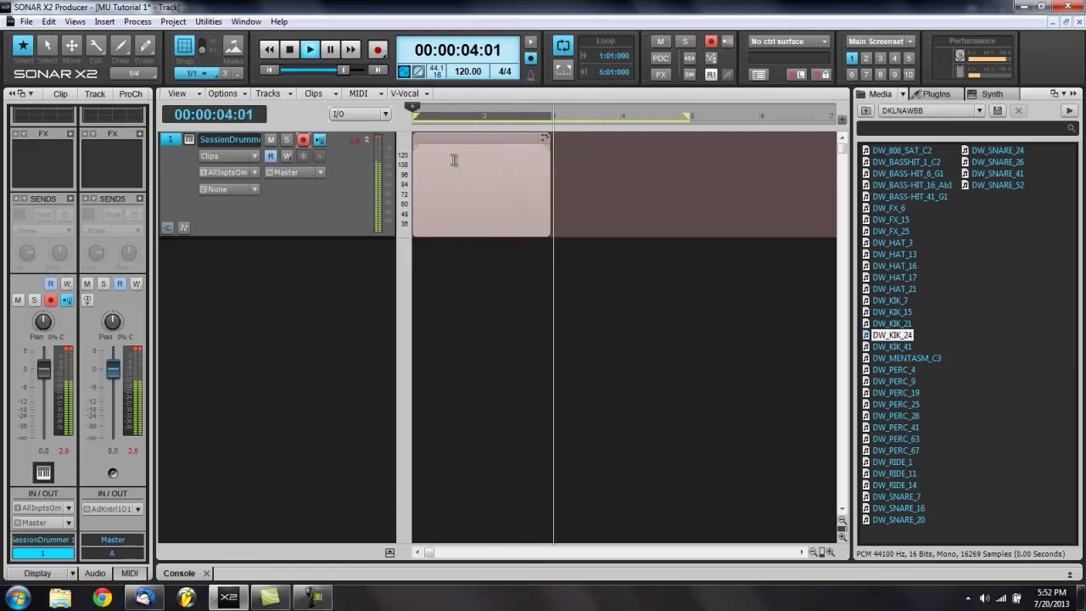
key(space)
drag(478, 153, 472, 190)
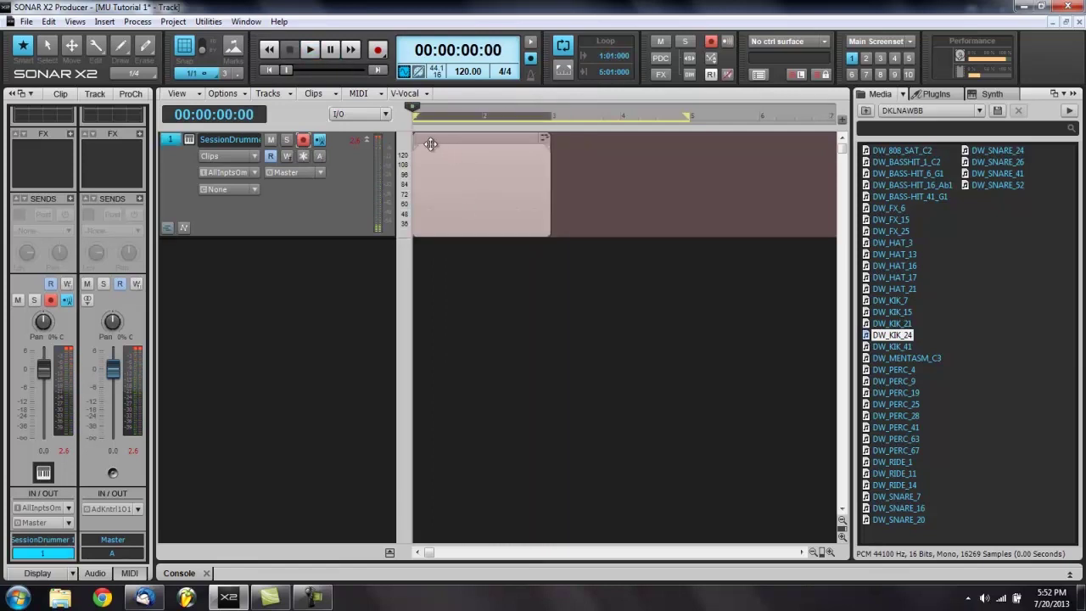
drag(431, 144, 584, 146)
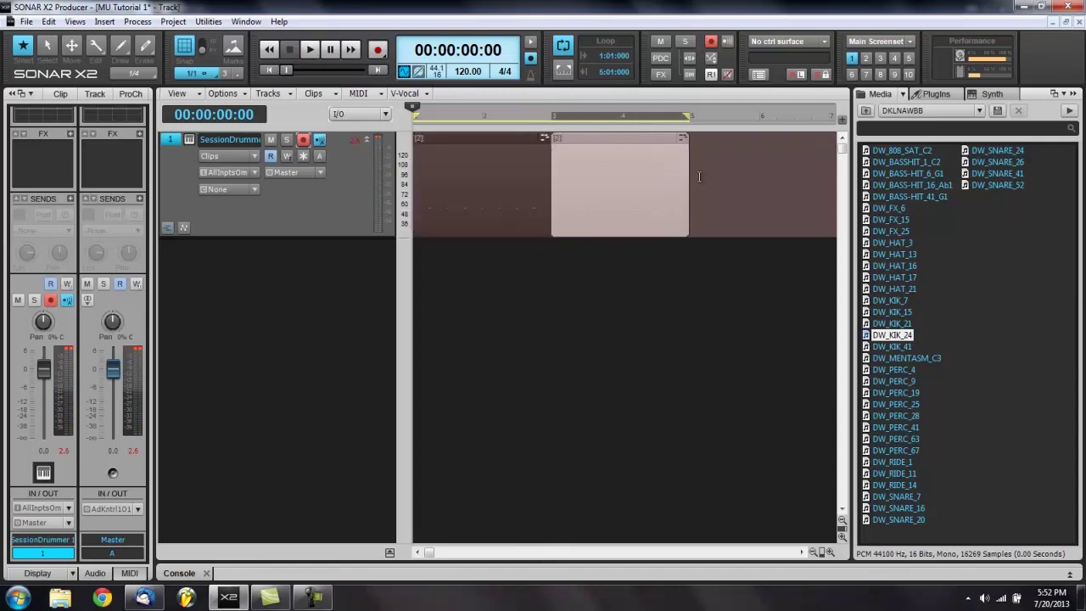
key(space)
Select both two-measure clips and bounce them into one clip
drag(728, 164, 420, 219)
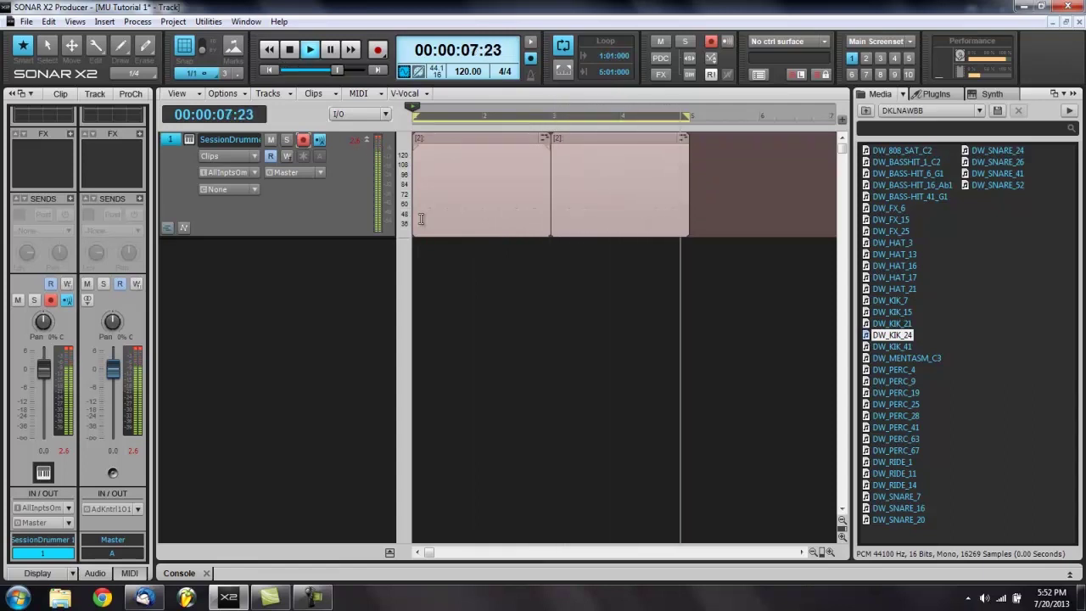
key(space)
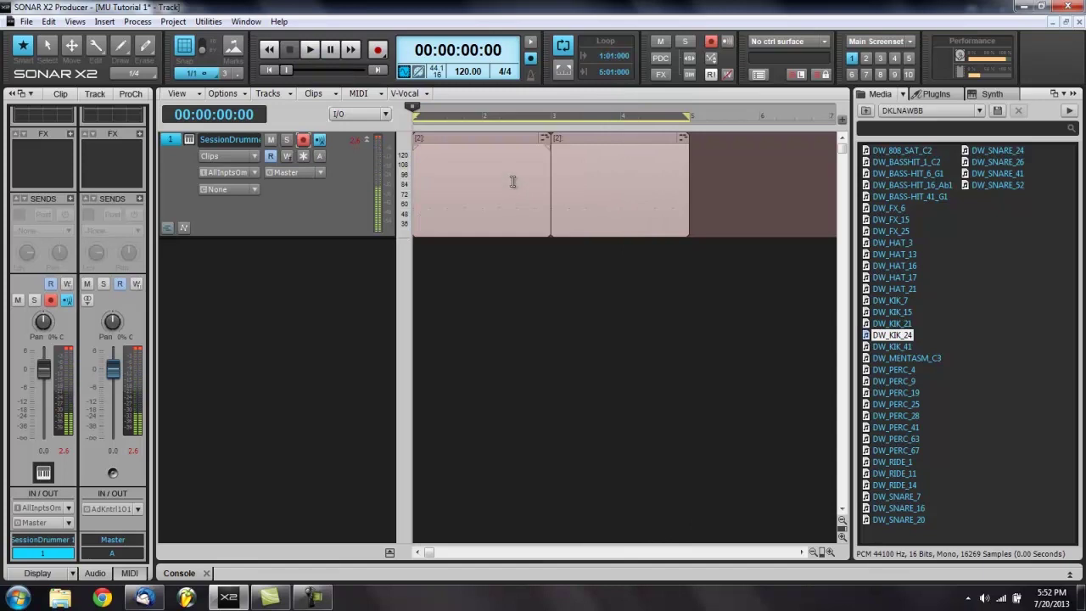
right_click(512, 181)
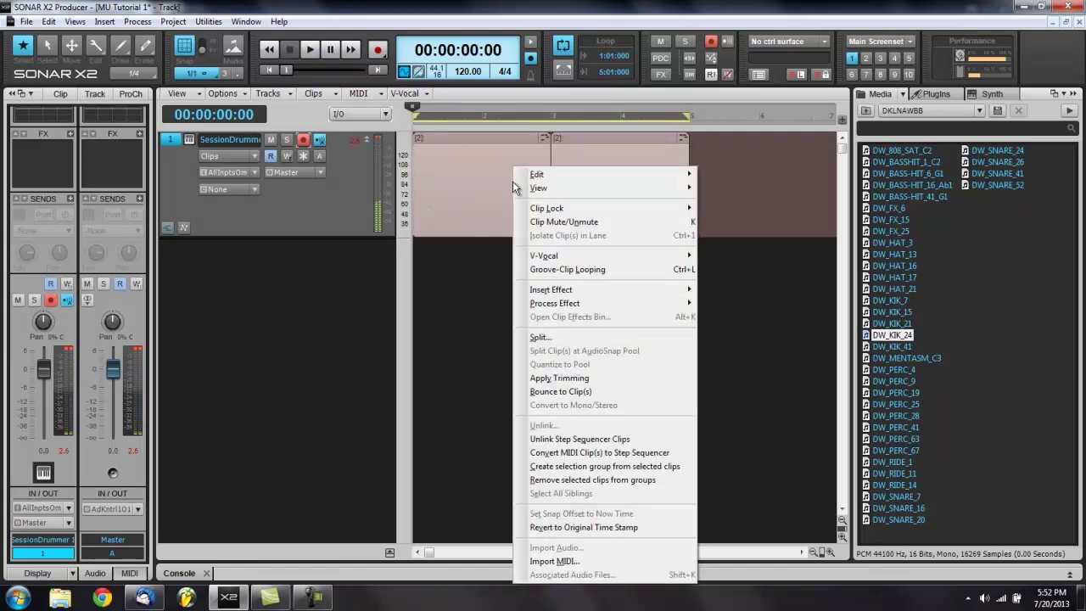
click(581, 392)
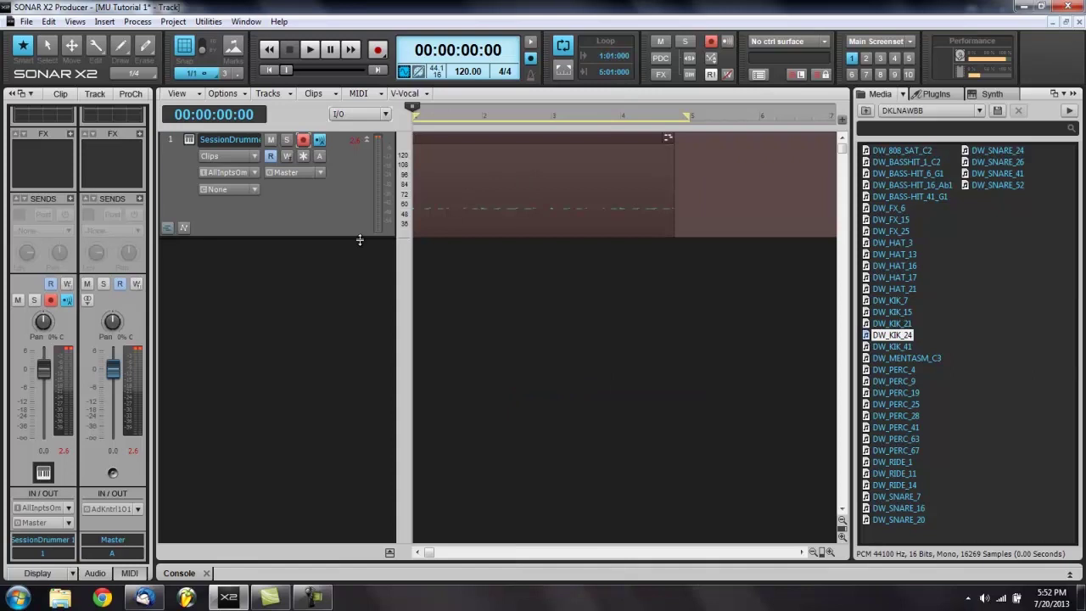
Increase the SessionDrummer track's height and open the bounced clip in the Piano Roll with its drum notes in view
drag(357, 240, 347, 428)
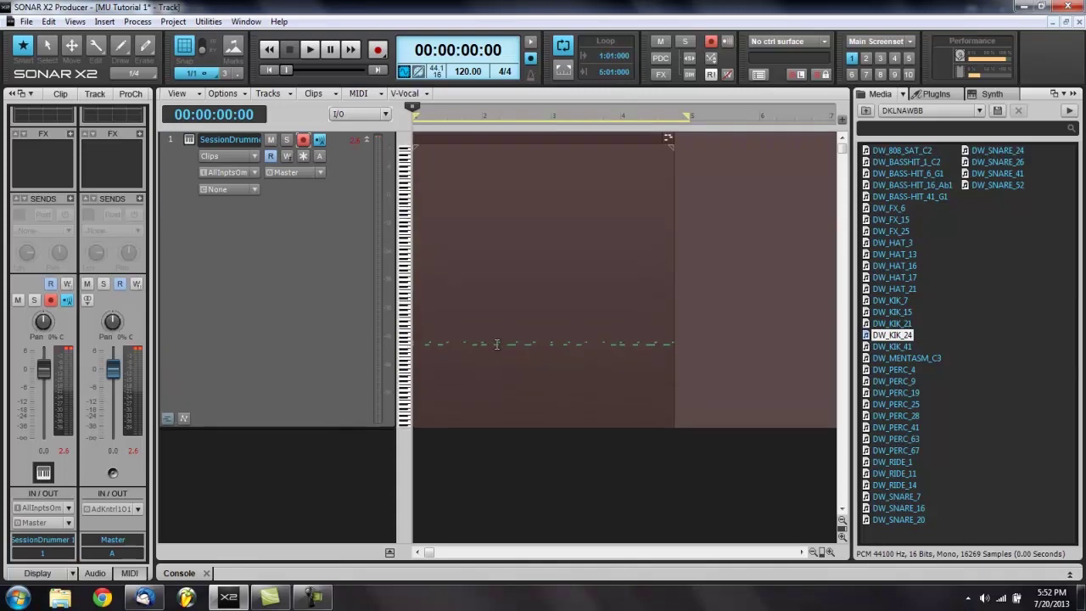
double_click(548, 285)
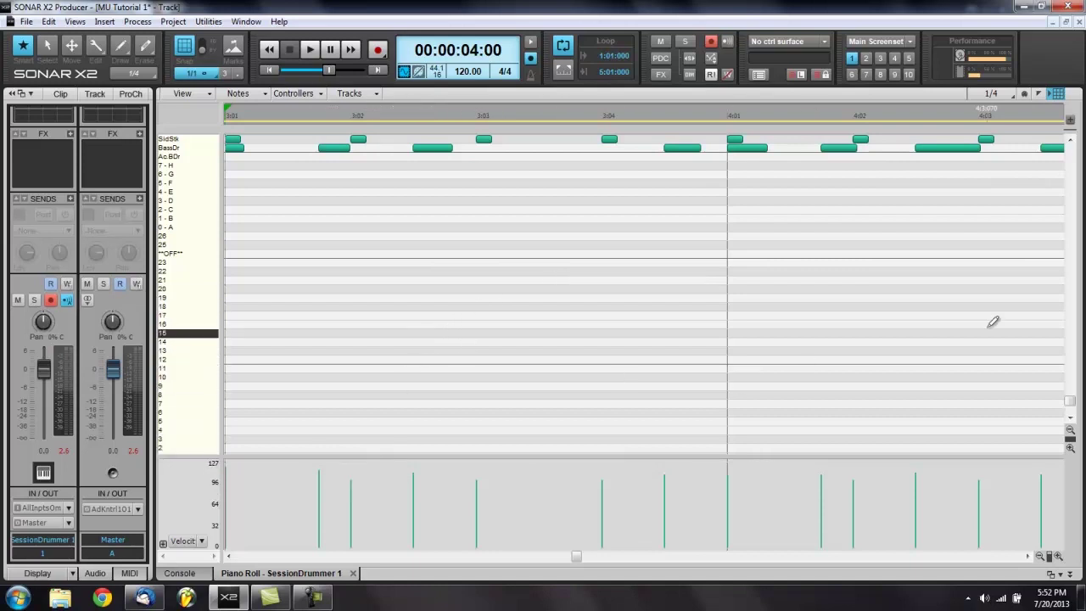
drag(1070, 400, 1070, 376)
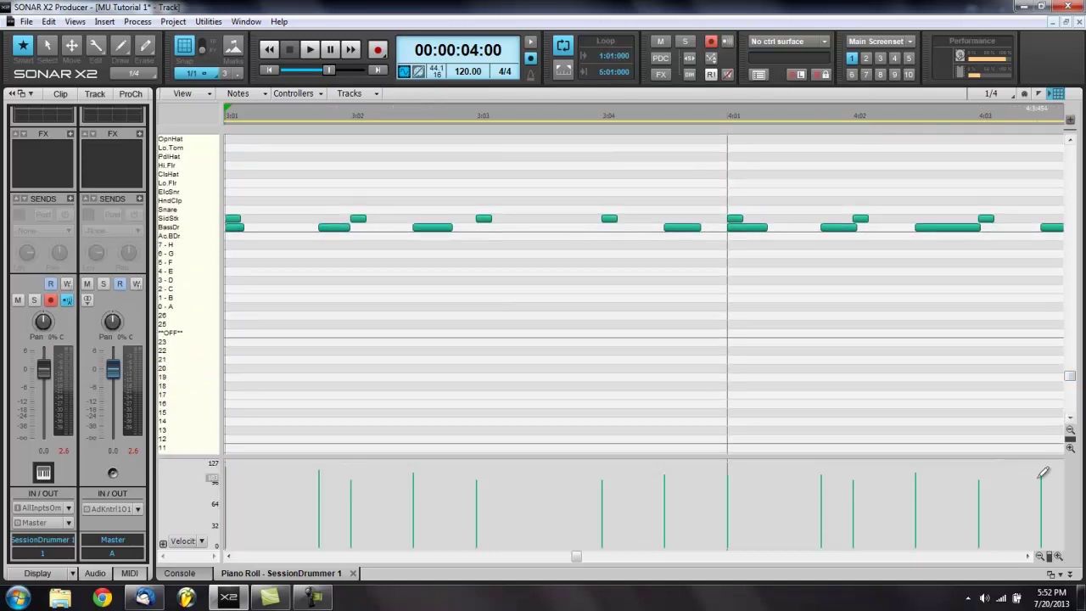
click(1039, 557)
click(1039, 556)
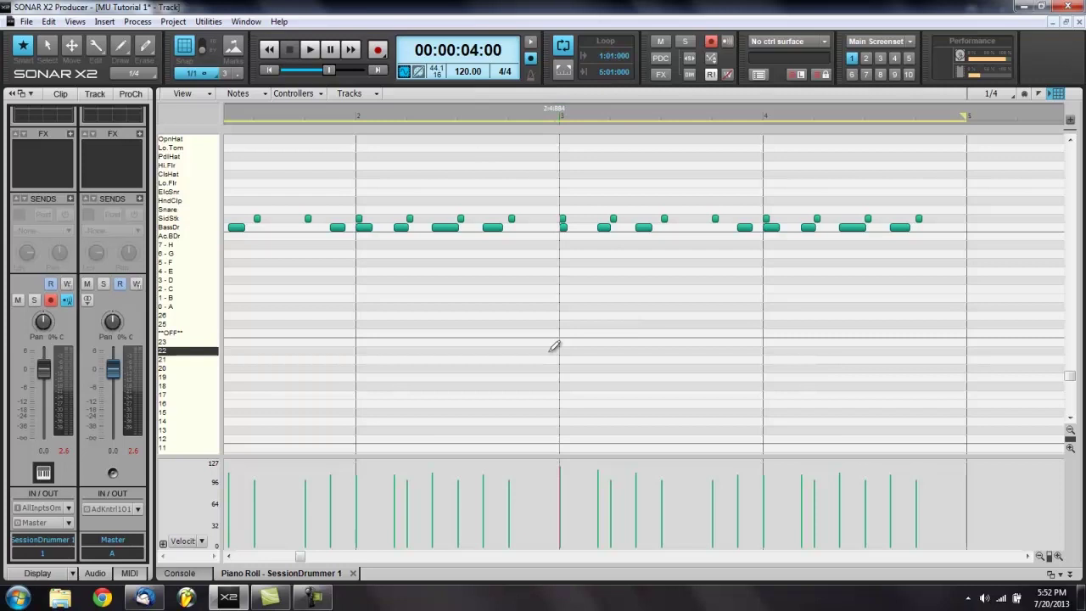
Play the drum notes from the start in the Piano Roll and return to the Track view
key(w)
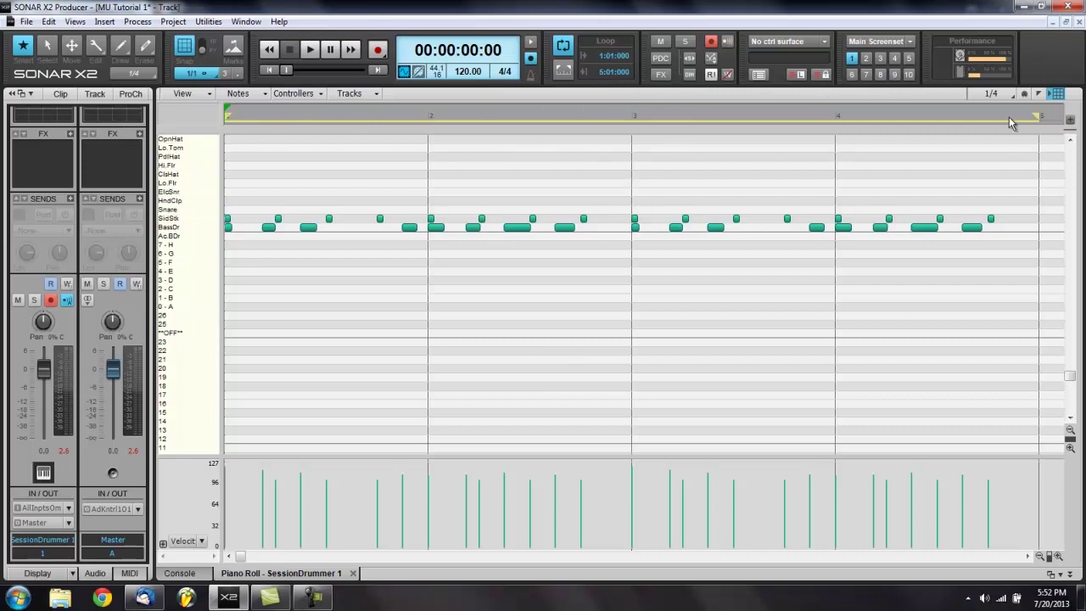
key(space)
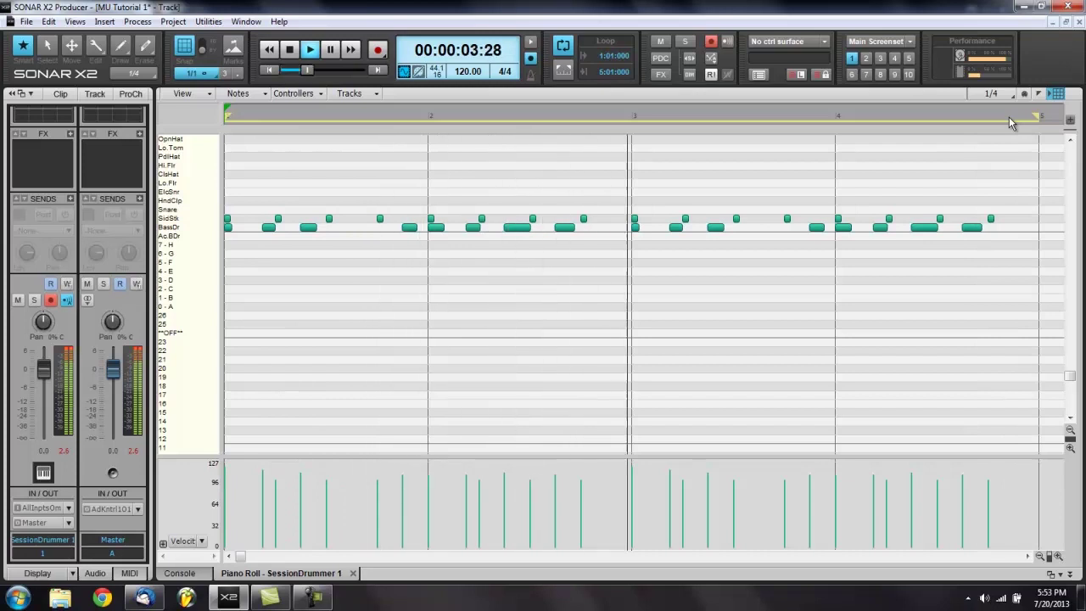
key(space)
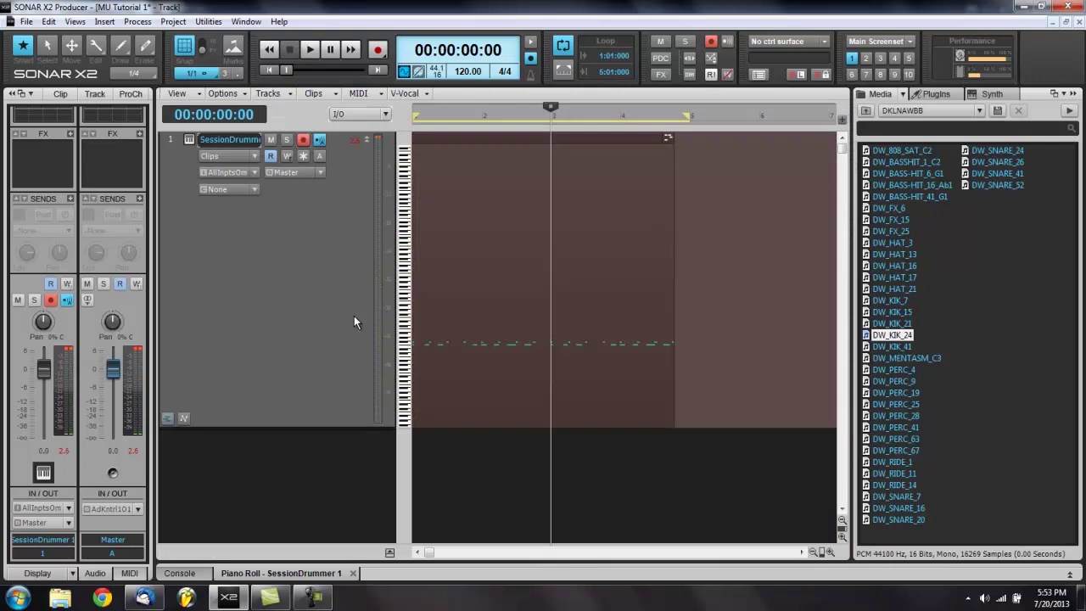
Hide the Browser to make room, copy the four-measure clip to measure 5, and extend the loop end to measure 9
key(b)
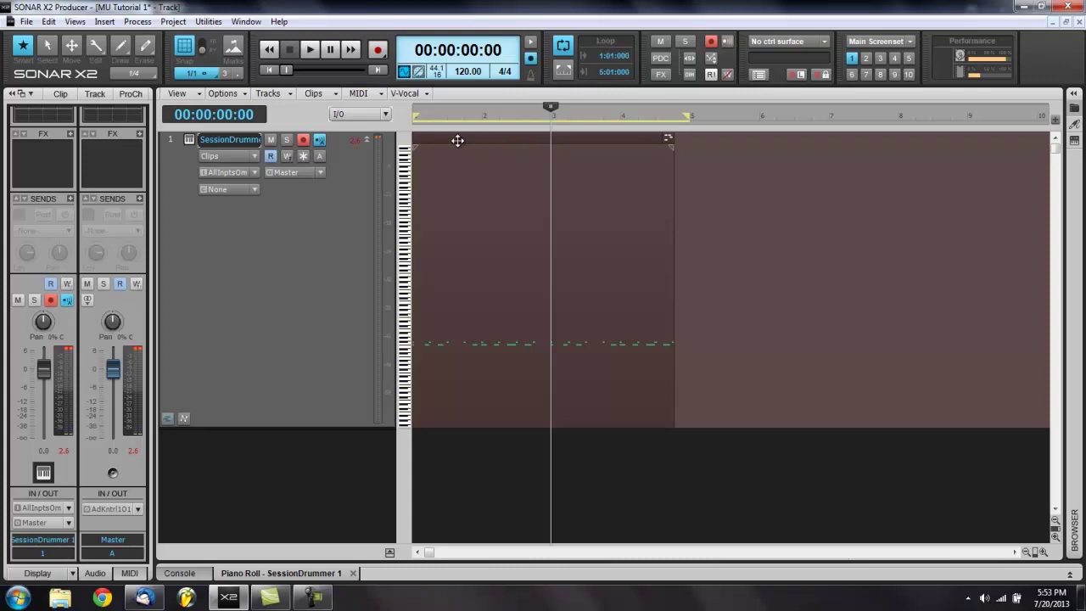
drag(457, 140, 729, 159)
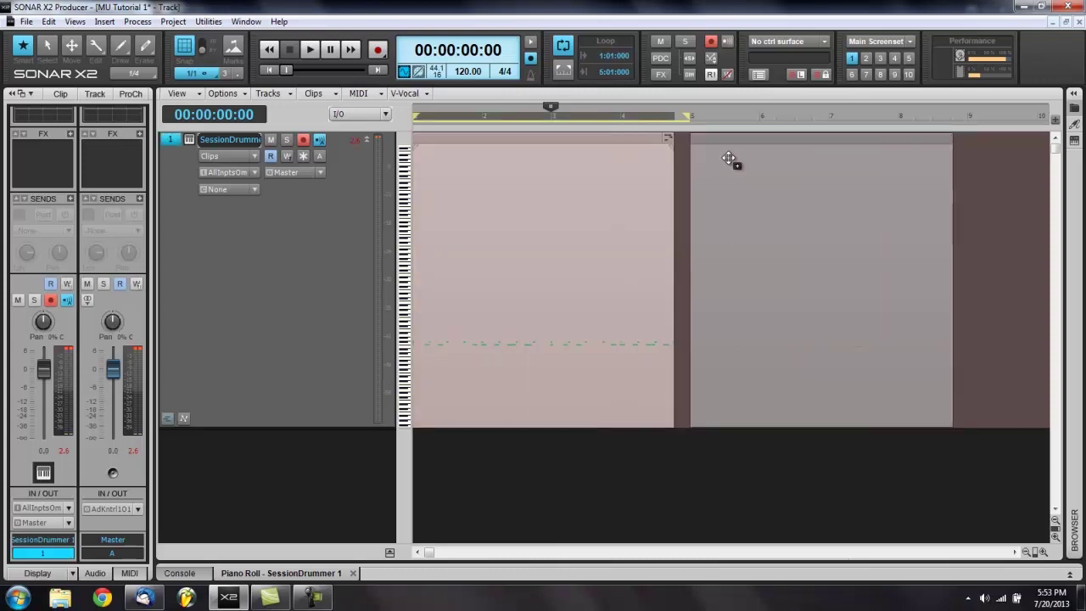
drag(729, 159, 728, 158)
drag(686, 113, 964, 115)
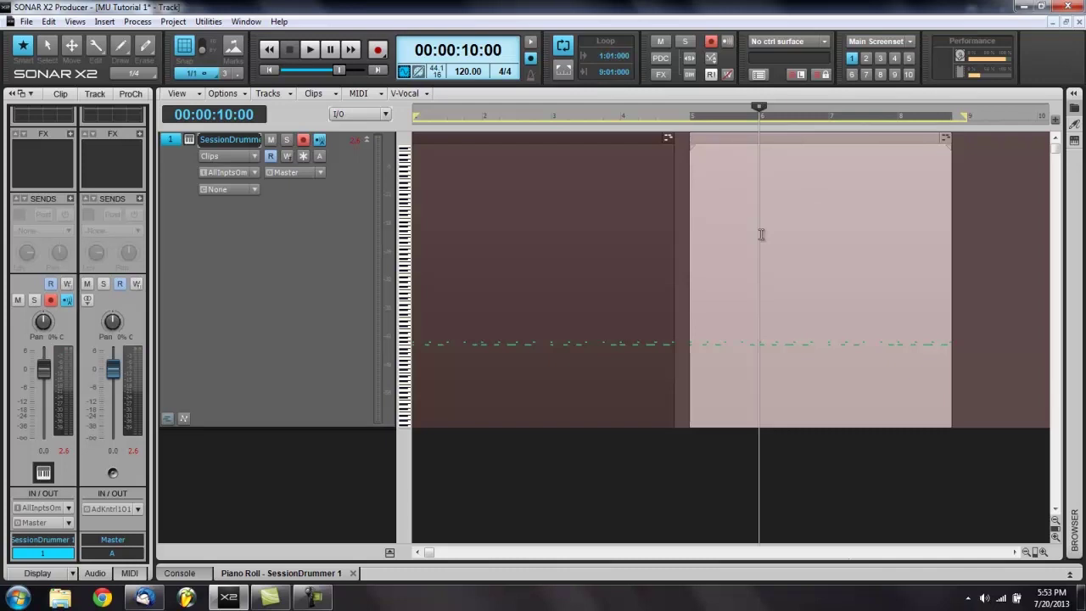
key(ctrl+Home)
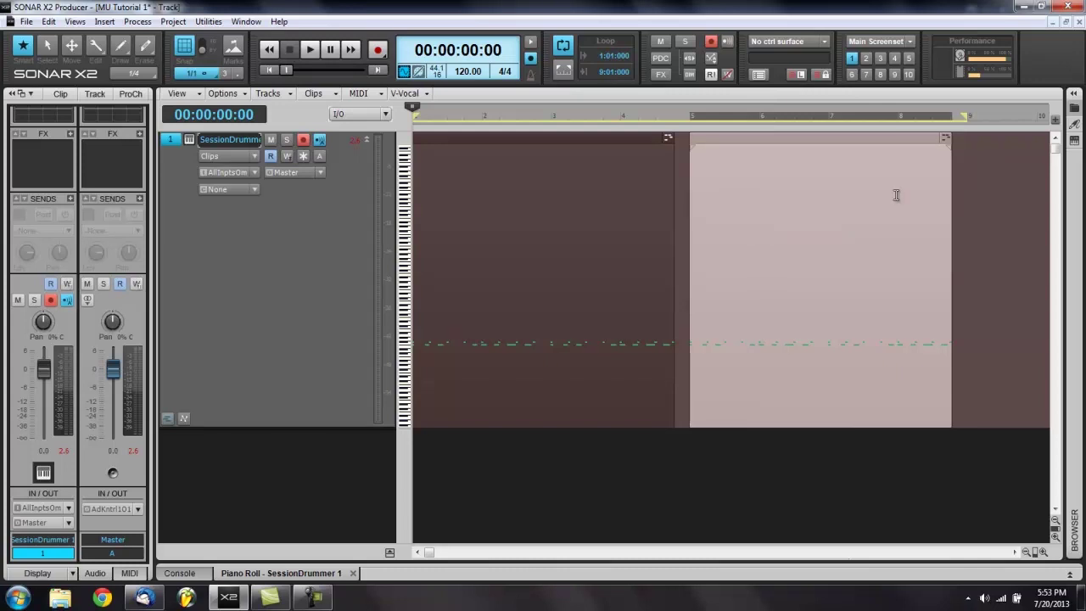
Bounce the original clip and its copy at measure 5 into one continuous clip
drag(984, 180, 487, 346)
right_click(538, 327)
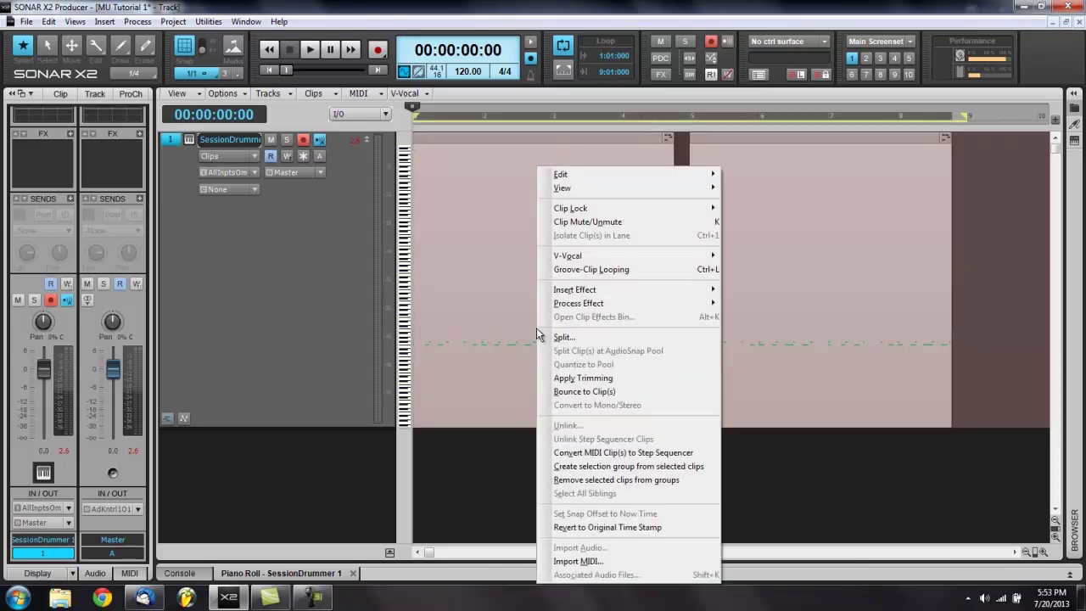
click(598, 388)
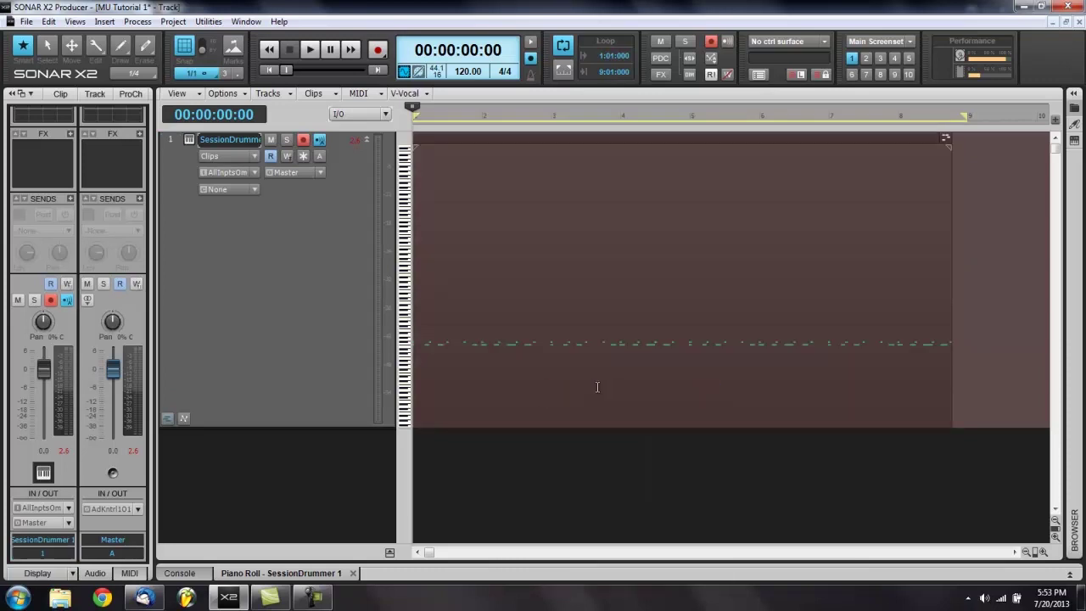
Open the bounced clip in the Piano Roll, delete the long BassDr notes before beat 3 in measures 2 and 4, and play
double_click(602, 355)
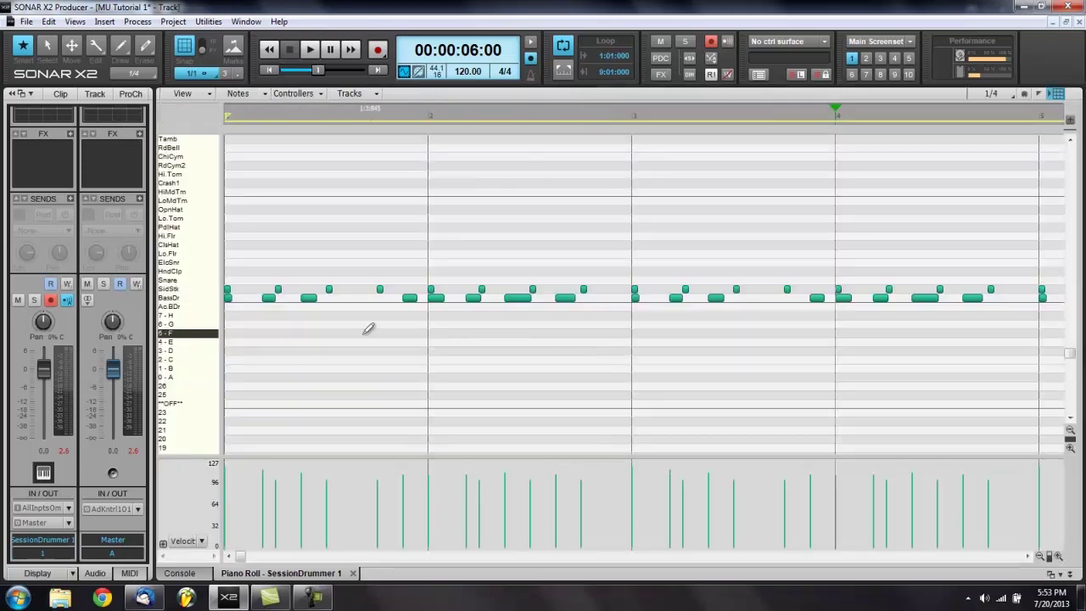
right_click(518, 297)
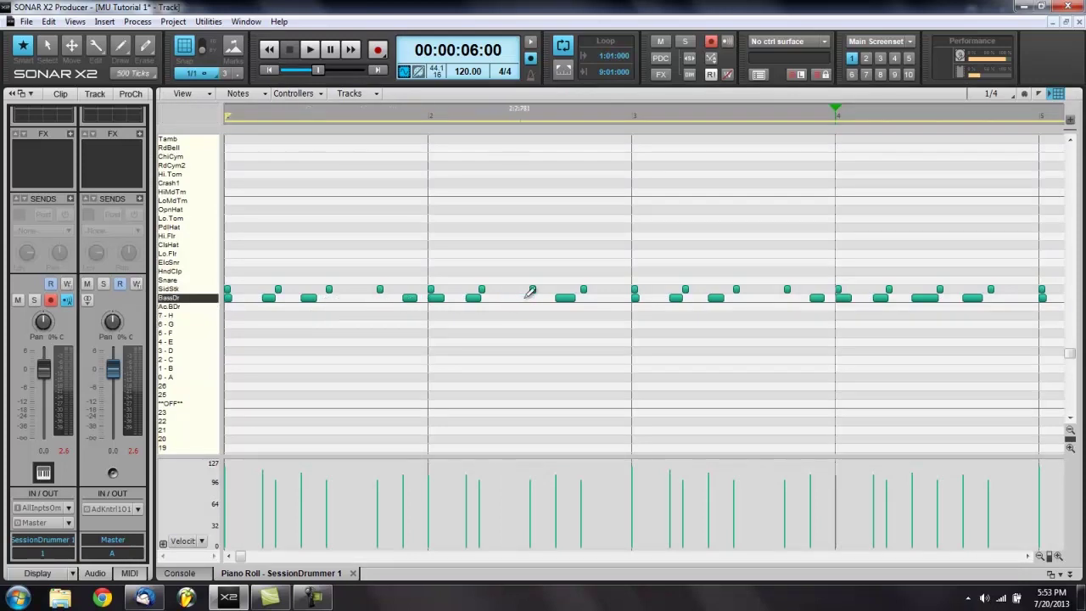
right_click(936, 296)
key(space)
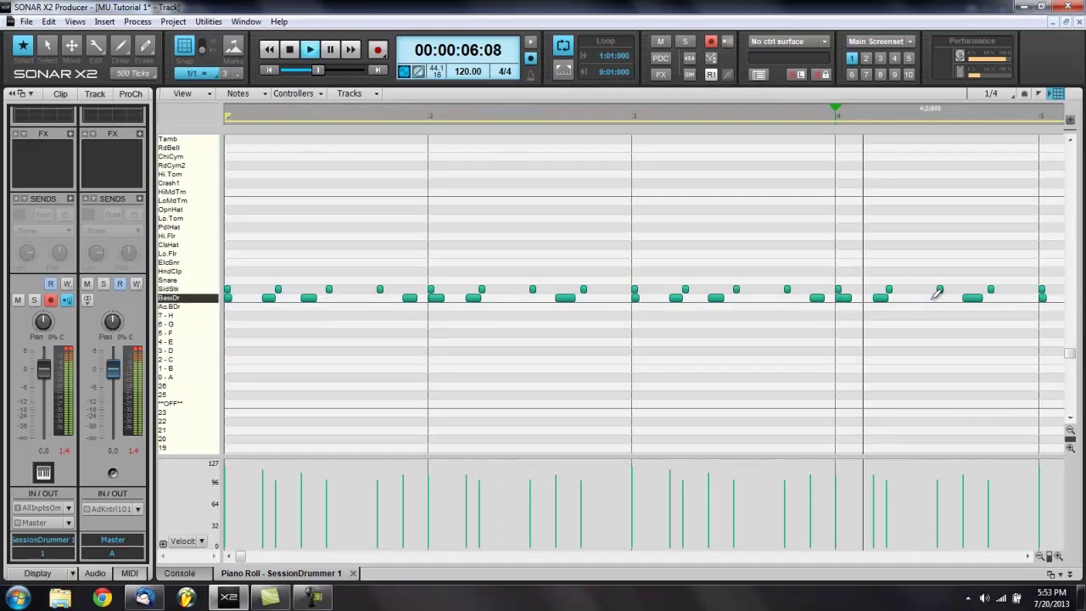
Replay the loop from the start and delete the long BassDr note before beat 3 in measure 8
key(space)
key(w)
key(space)
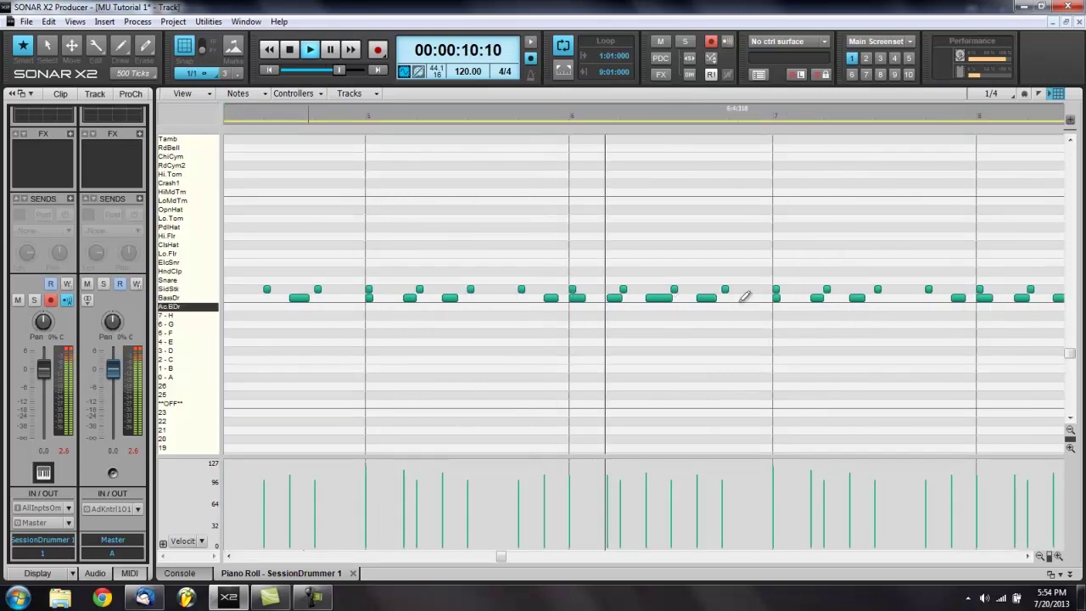
right_click(857, 297)
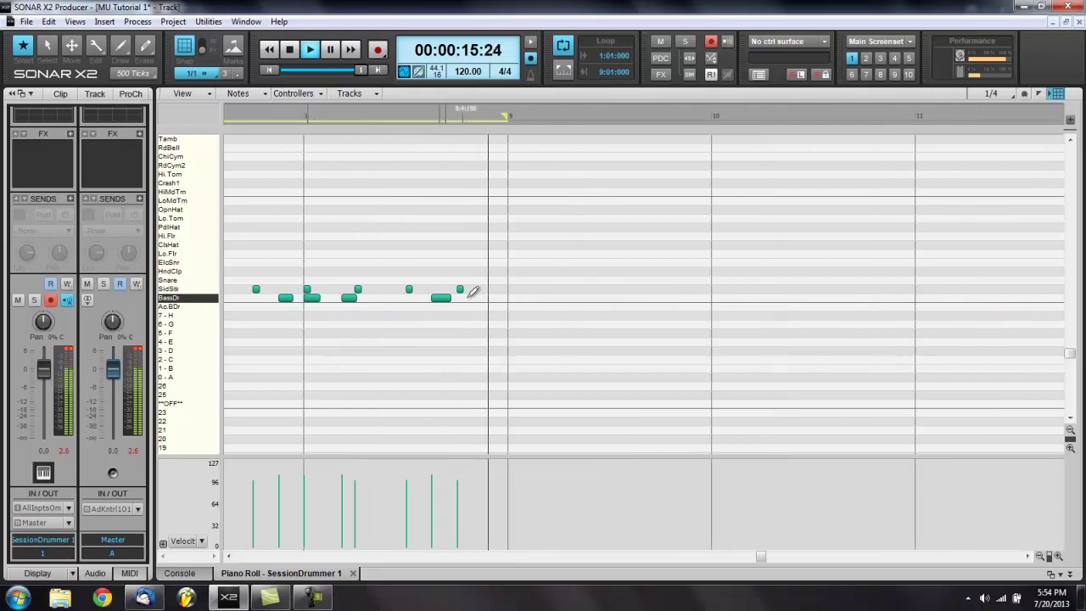
key(space)
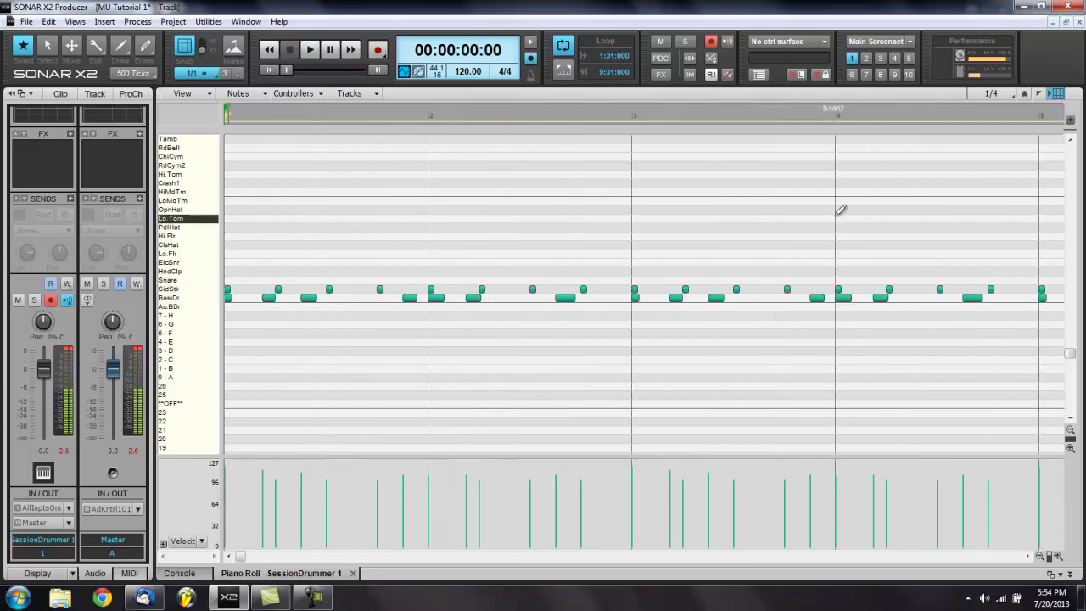
Return to the Track view and listen to the edited eight-measure drum clip
key(d)
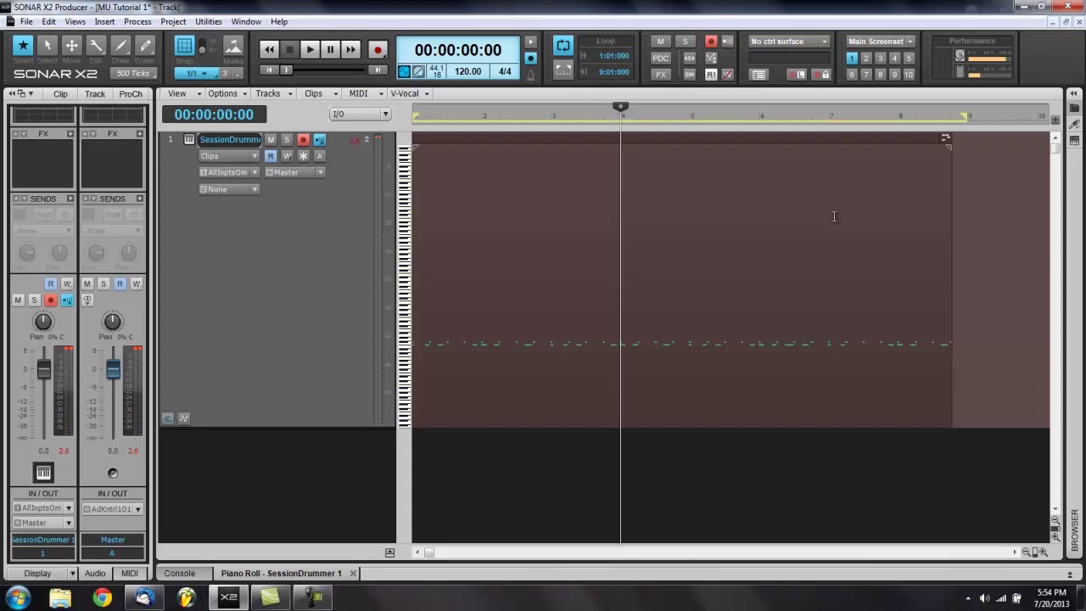
key(space)
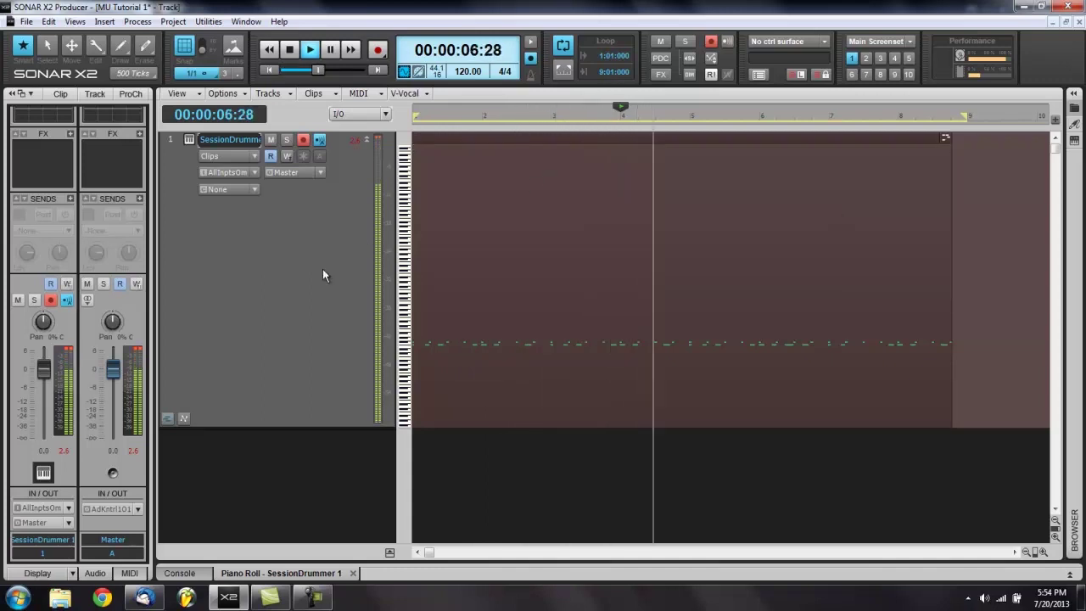
key(space)
key(d)
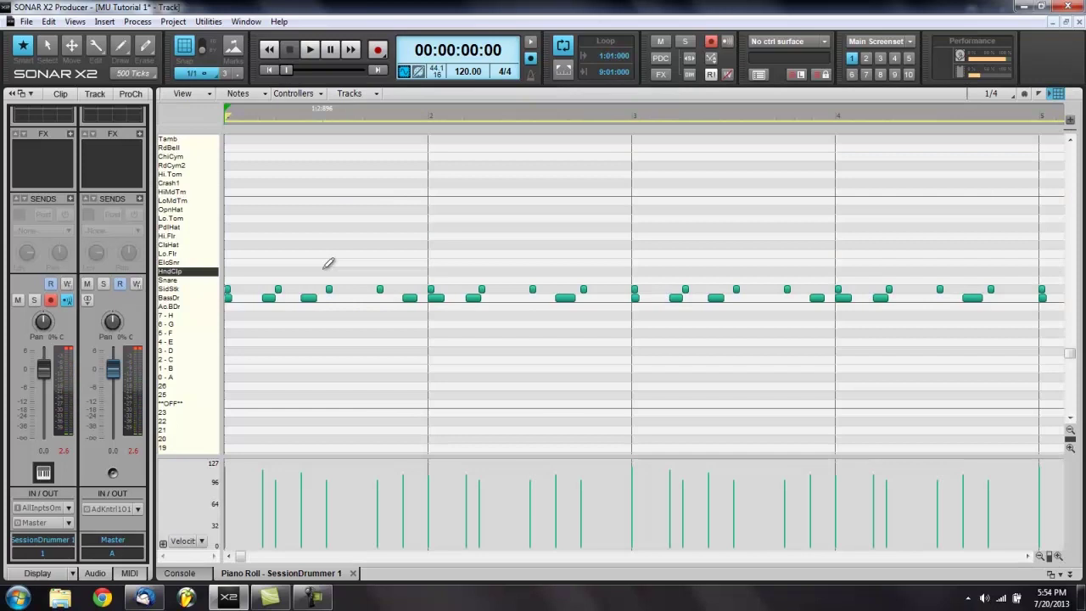
key(d)
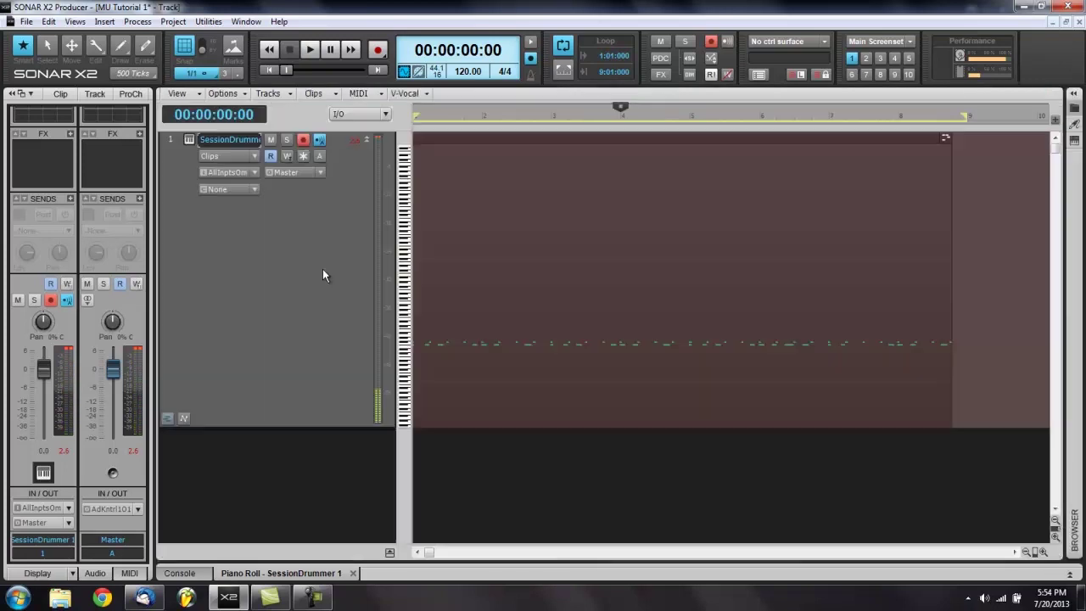
Disarm recording on the drum track and insert TruePianos as a simple instrument track with its synth property page open
click(303, 140)
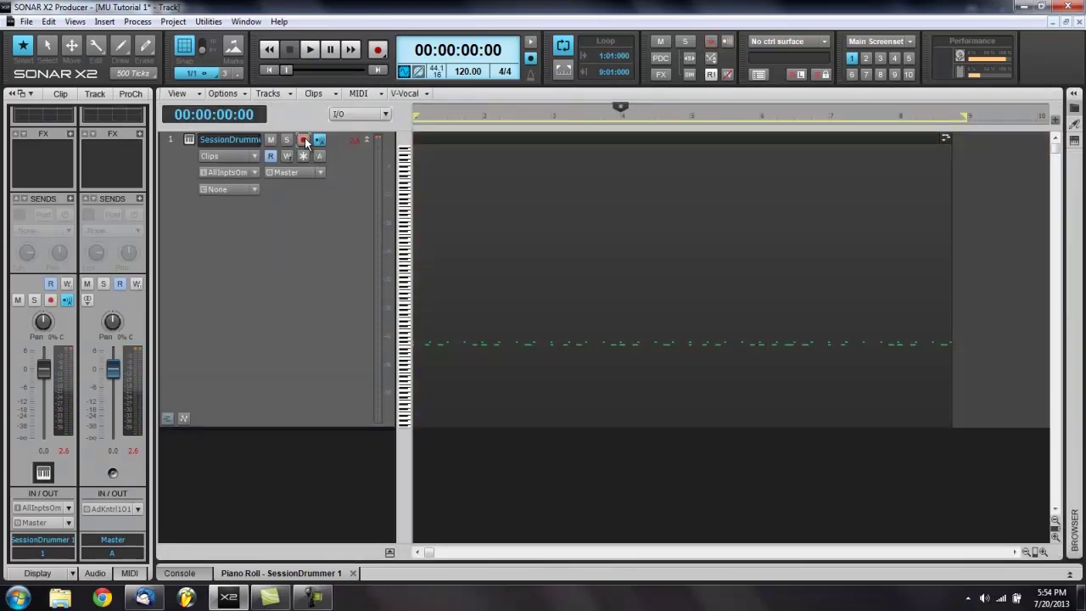
click(1075, 96)
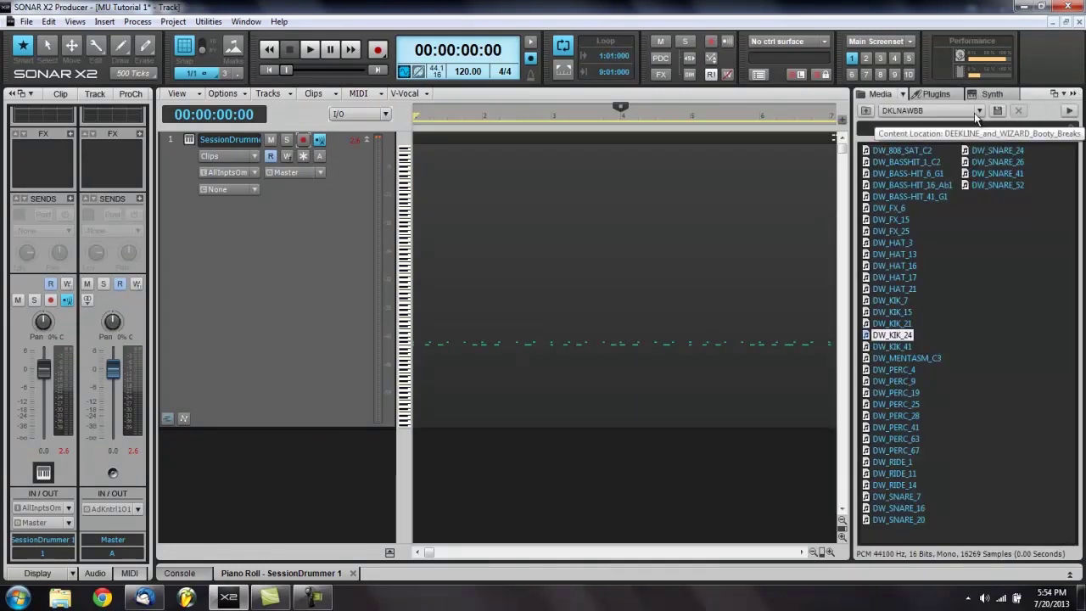
click(936, 94)
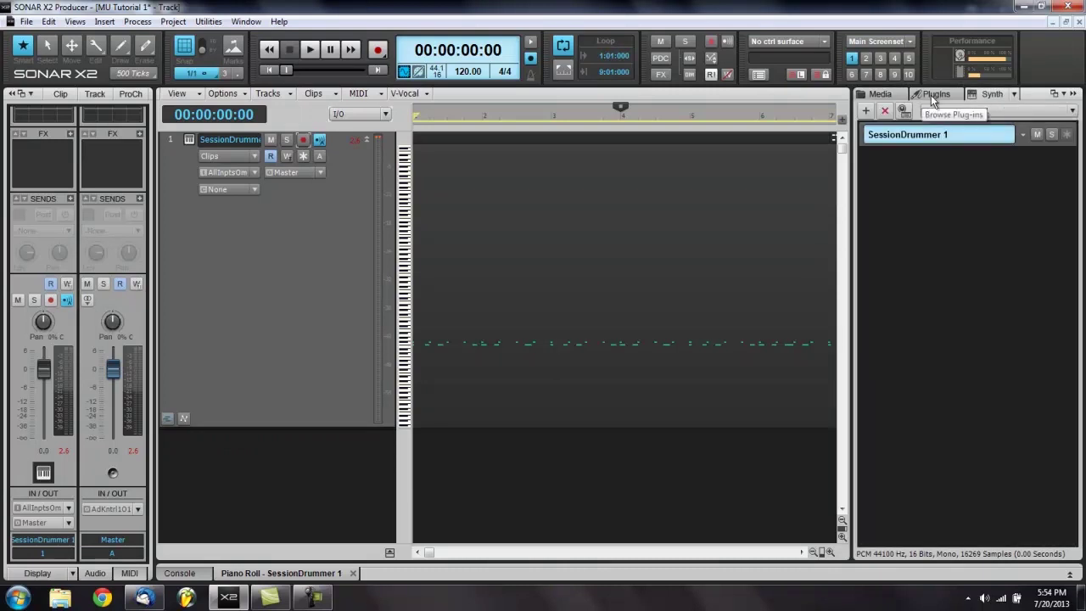
click(866, 111)
mouse_move(879, 132)
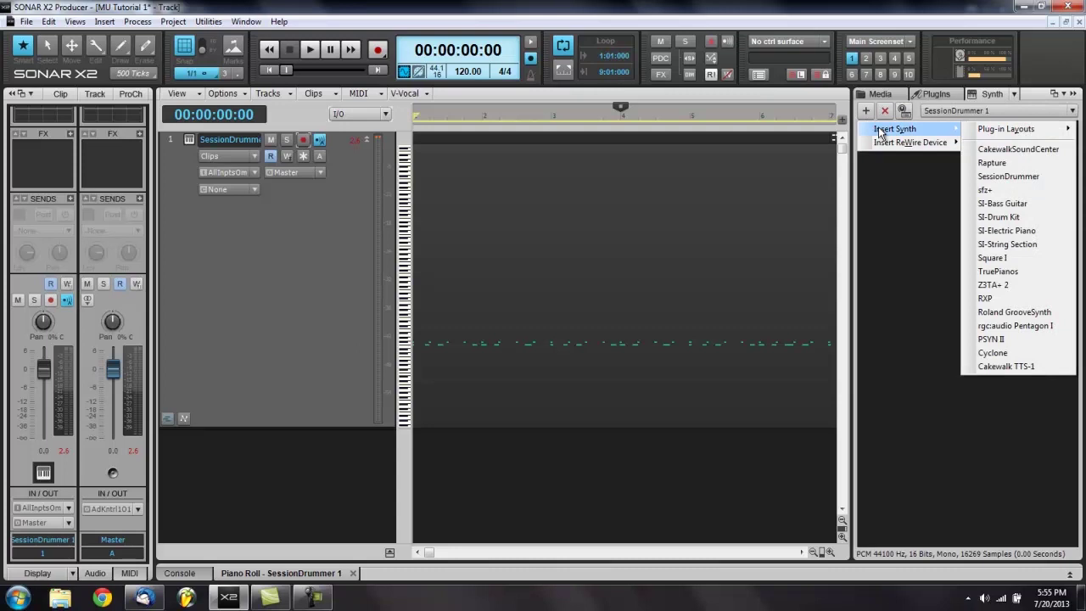
click(1001, 271)
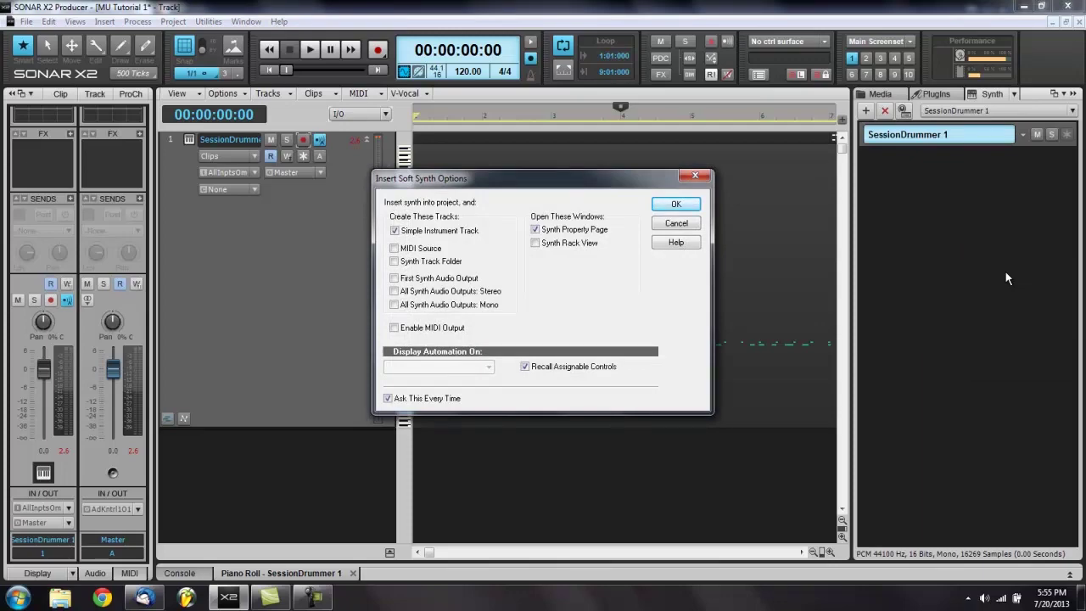
key(Return)
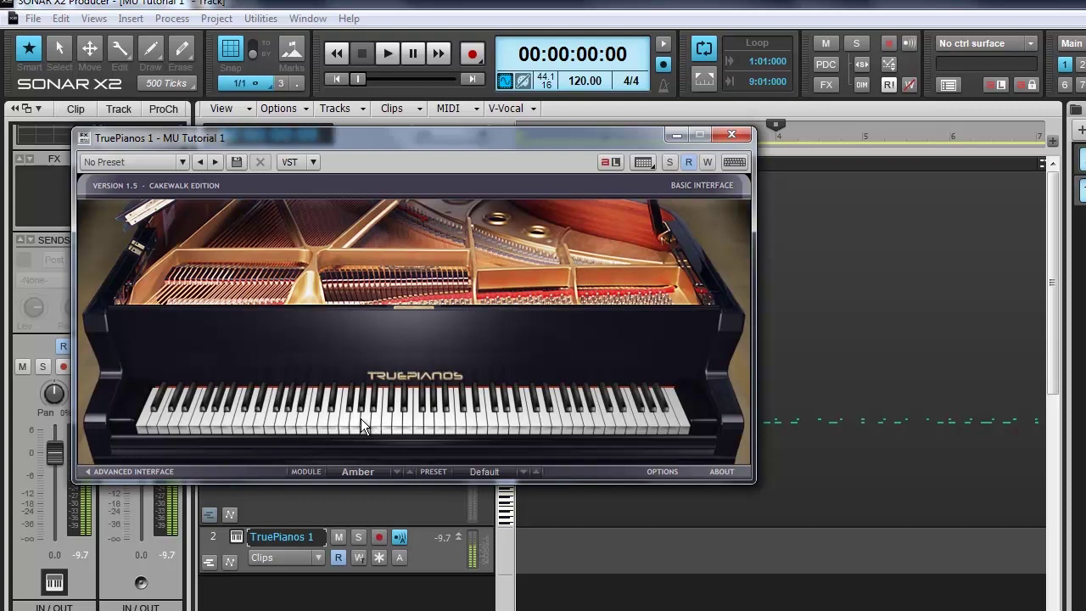
Play the drum loop from the start several times while trying out piano parts on TruePianos
key(space)
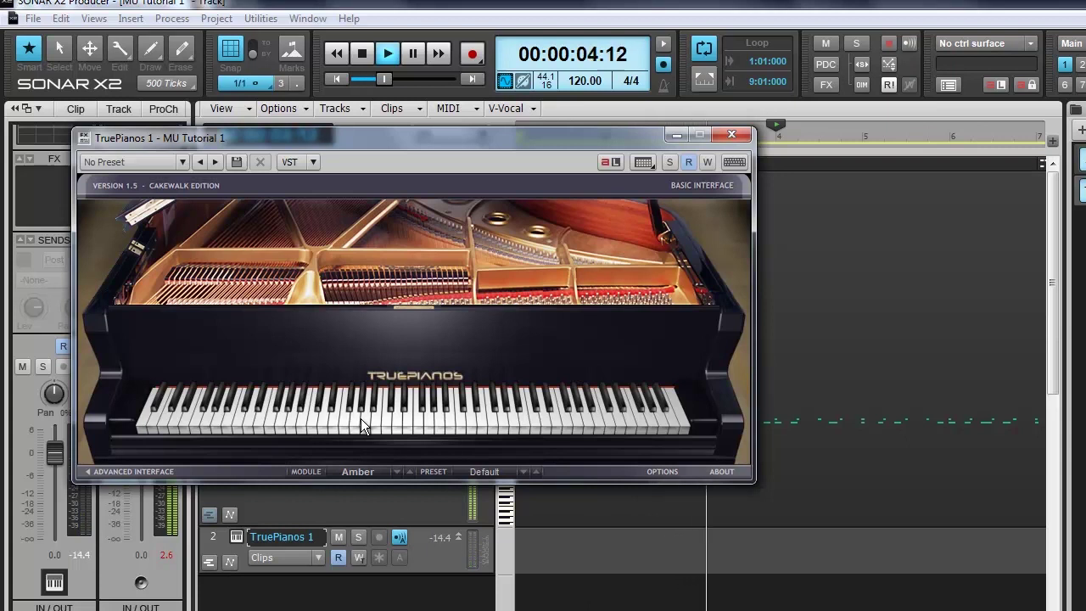
key(space)
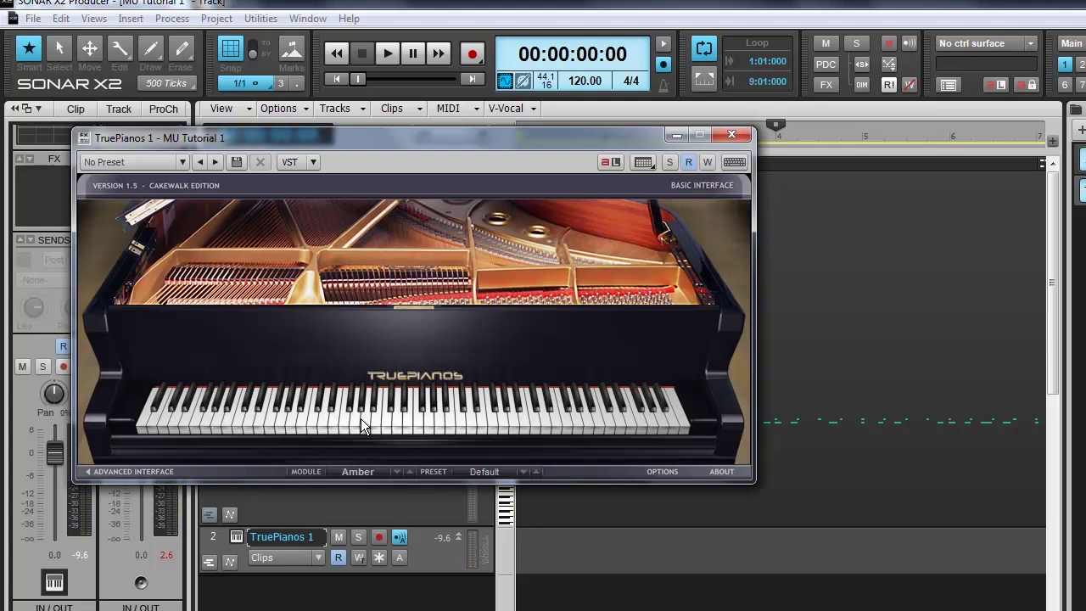
key(space)
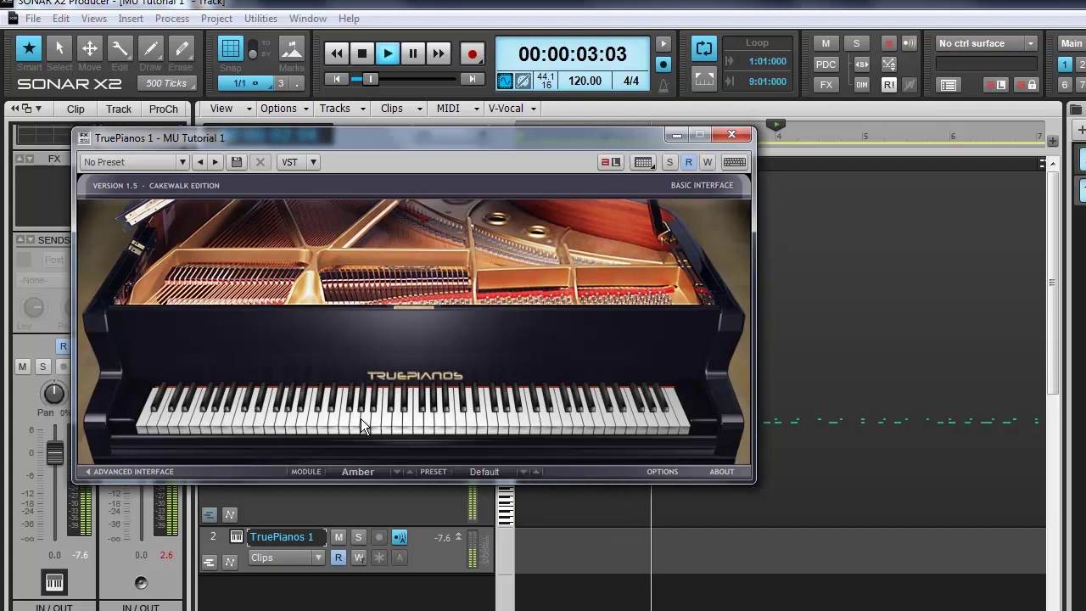
key(space)
click(361, 418)
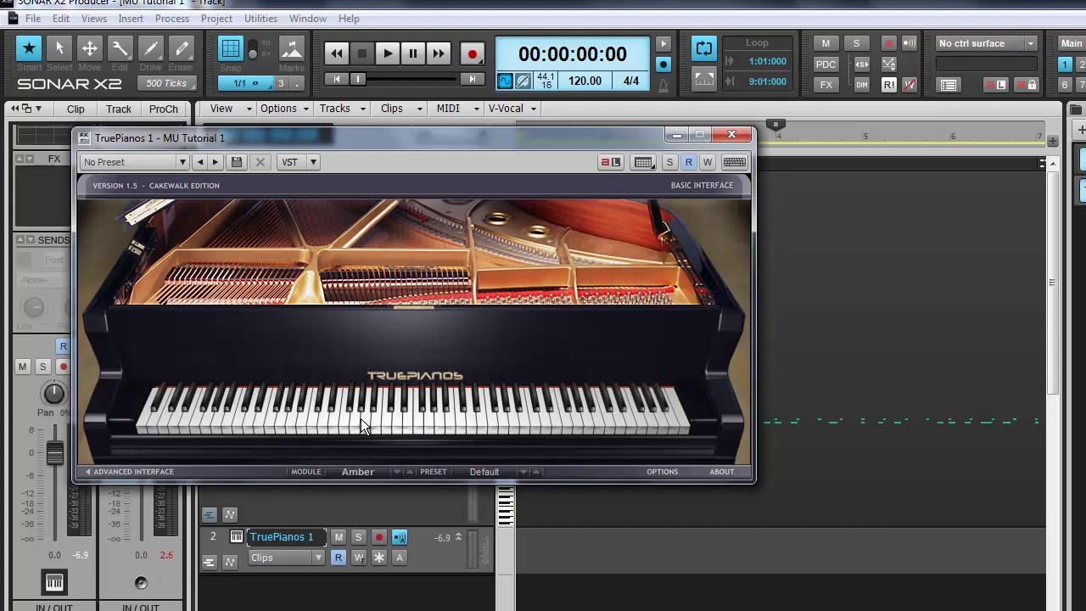
key(space)
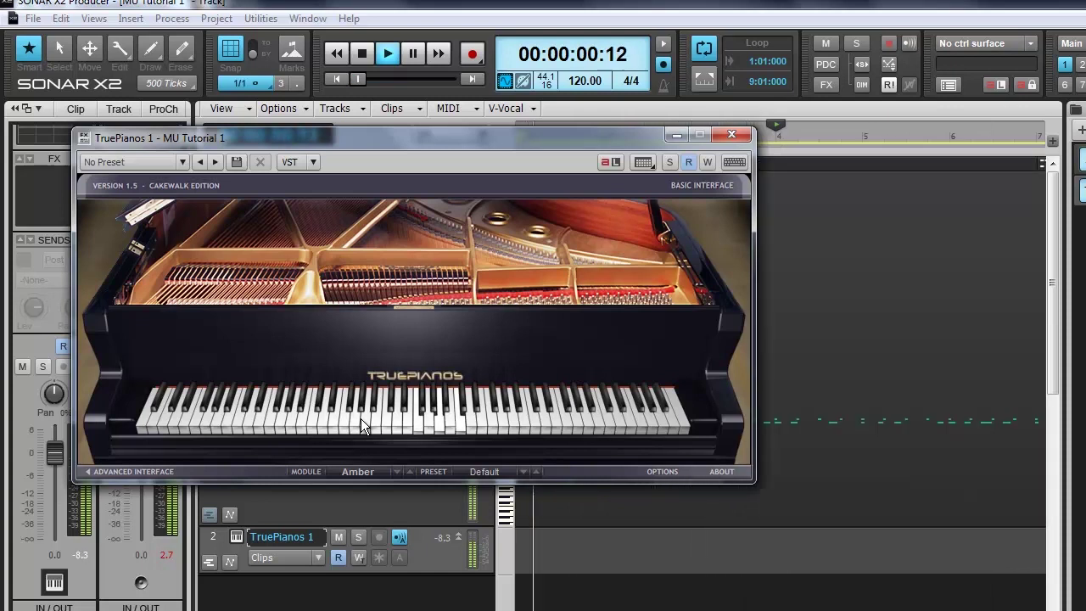
key(space)
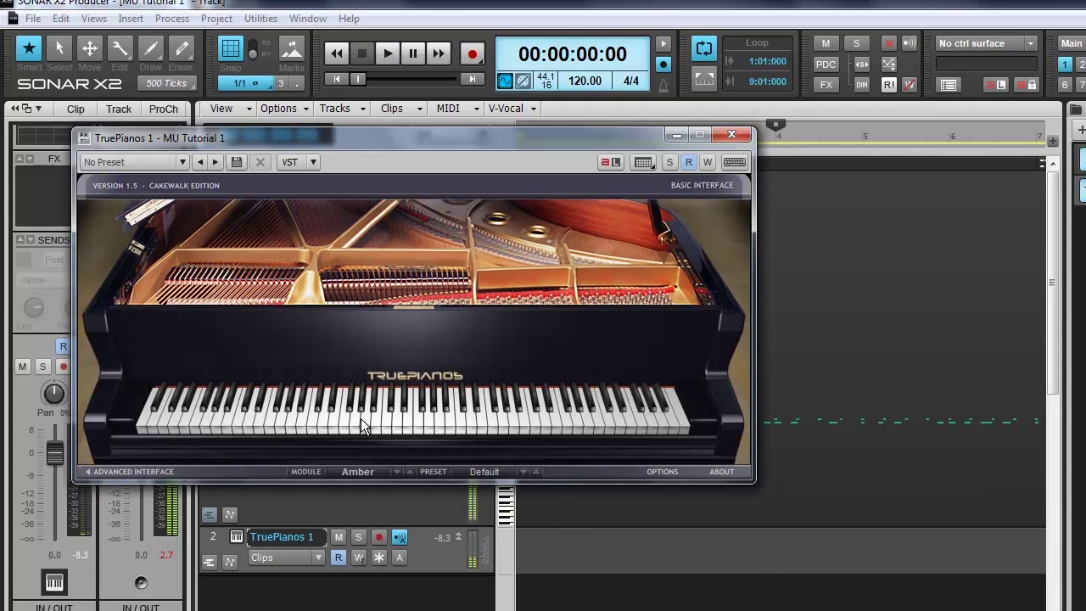